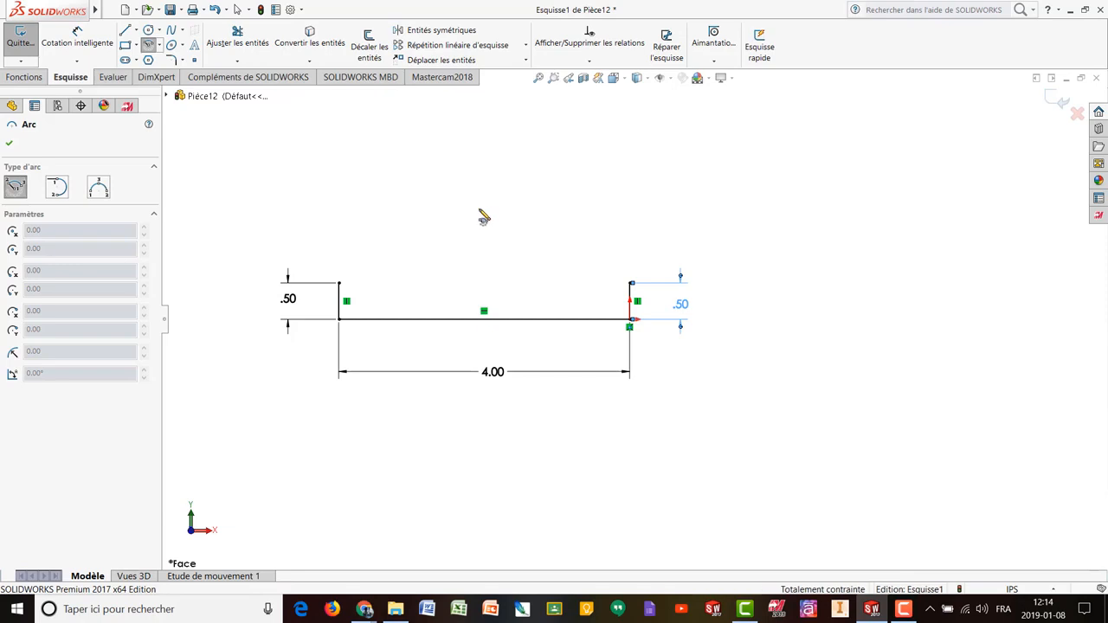
Step: Draw a centerpoint arc opening downward above the base line, with a radius of about 1.23 in and a sweep of about 165°
{"action": "left_click", "coordinate": [479, 209]}
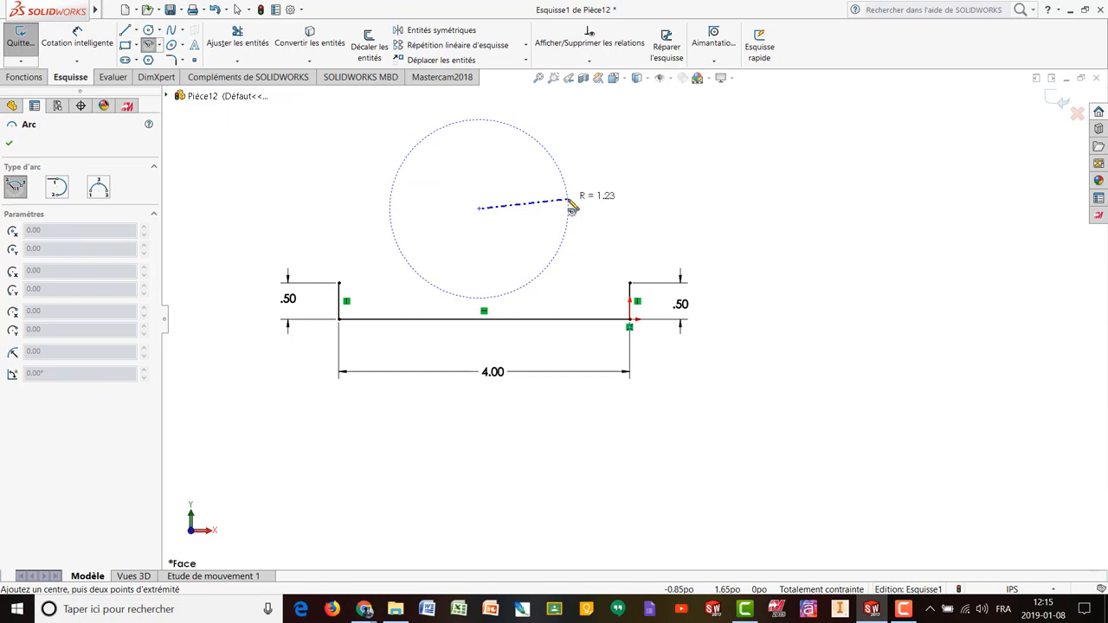
{"action": "left_click", "coordinate": [568, 202]}
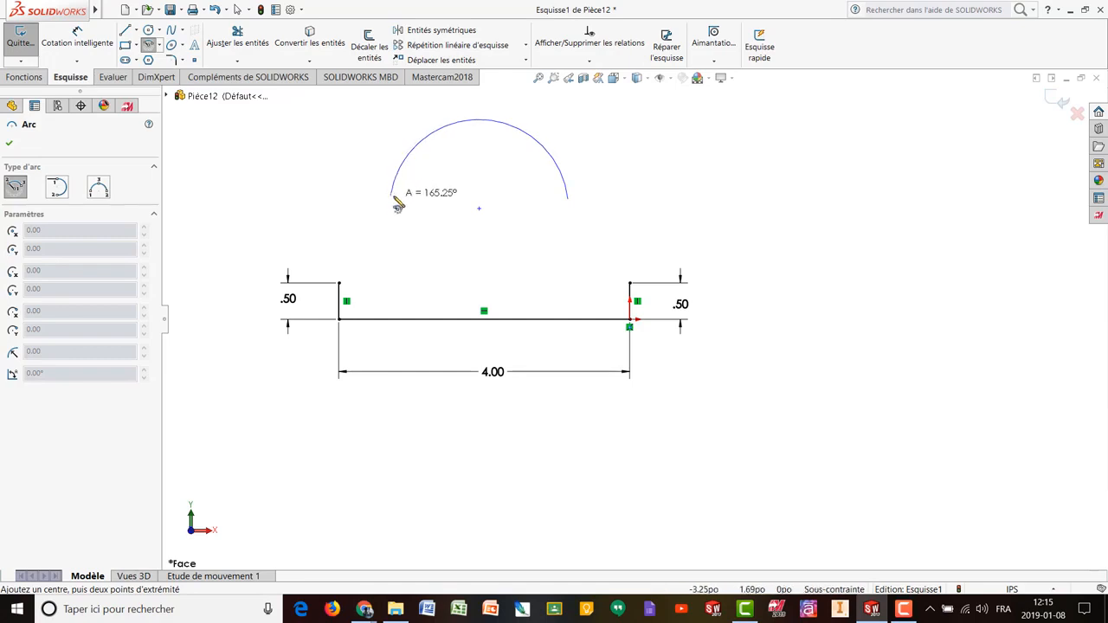
{"action": "left_click", "coordinate": [394, 199]}
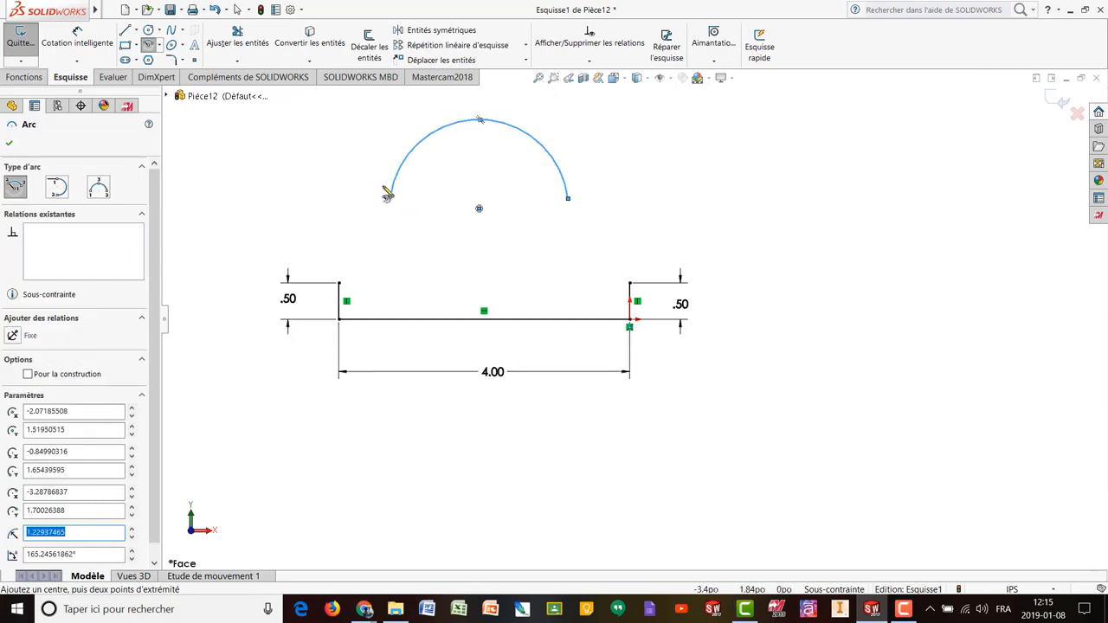
Step: Dimension the horizontal distance from the arc's center to the right vertical line as 4/2 in
{"action": "left_click", "coordinate": [76, 36]}
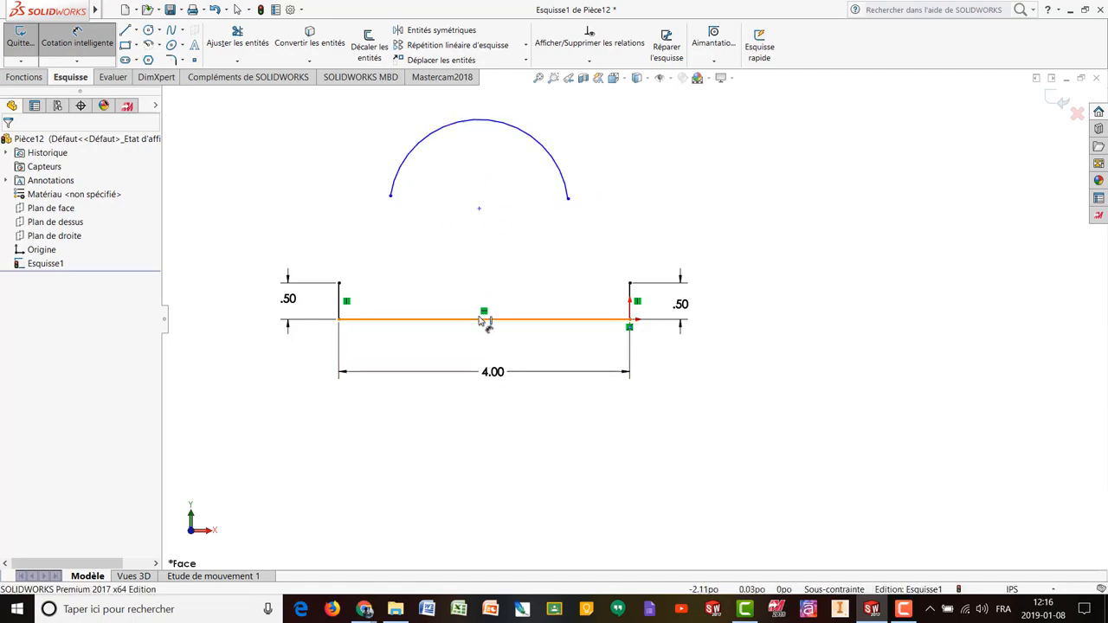
{"action": "left_click", "coordinate": [479, 210]}
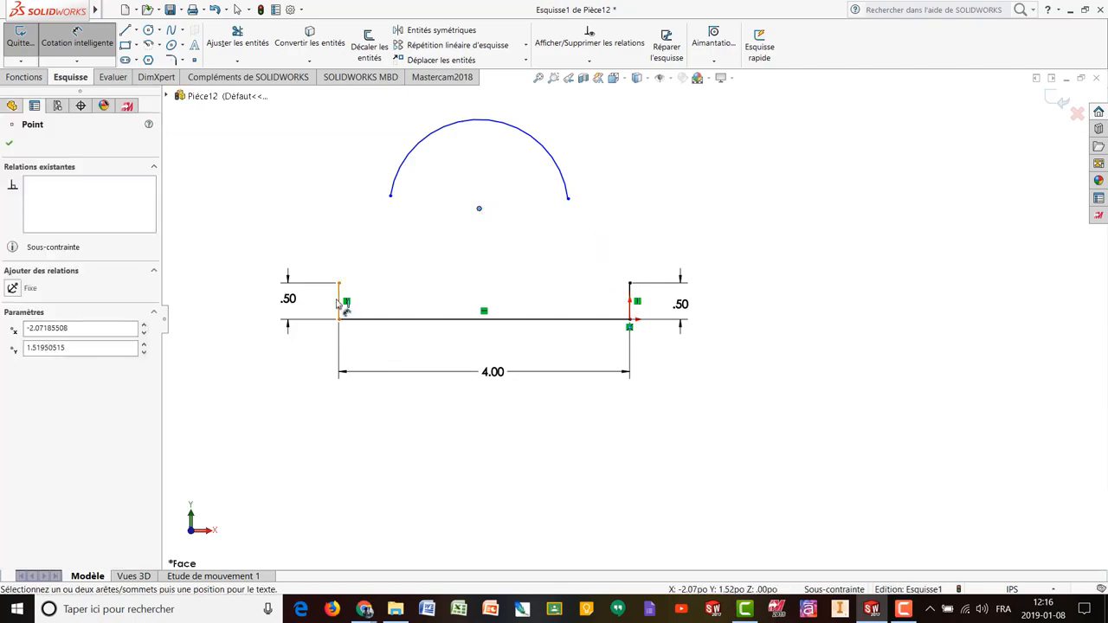
{"action": "left_click", "coordinate": [633, 296]}
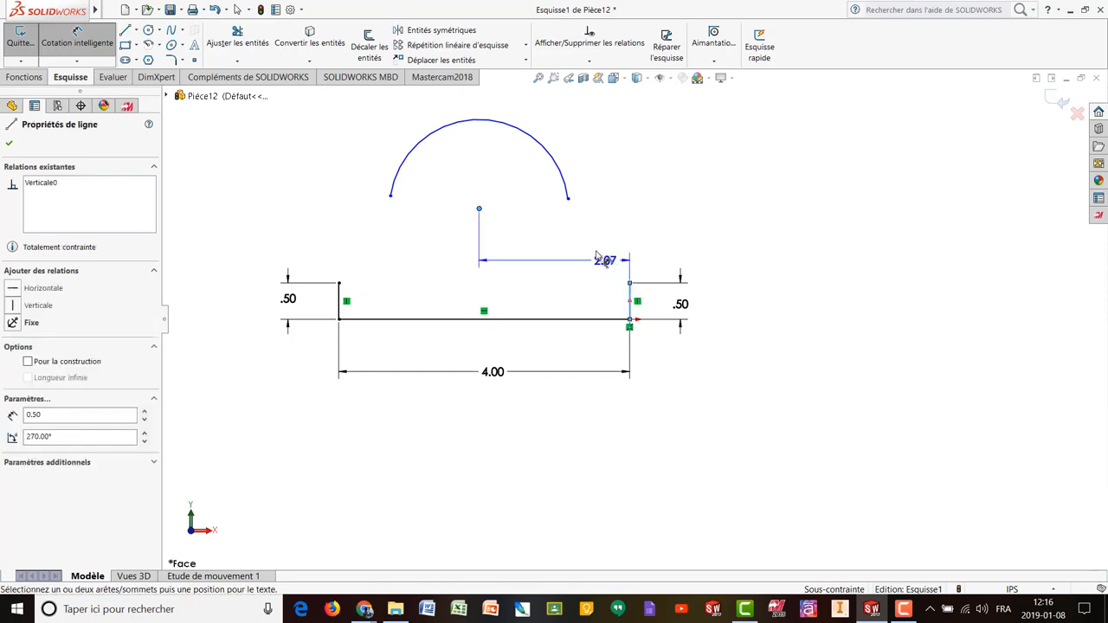
{"action": "left_click", "coordinate": [561, 249]}
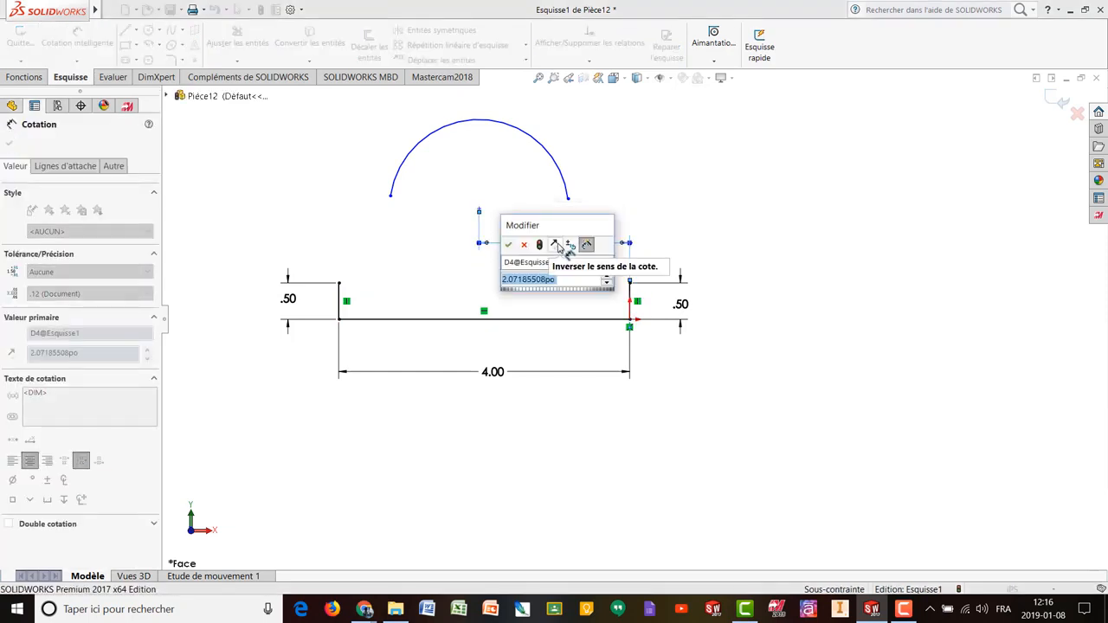
{"action": "type", "text": "4/2"}
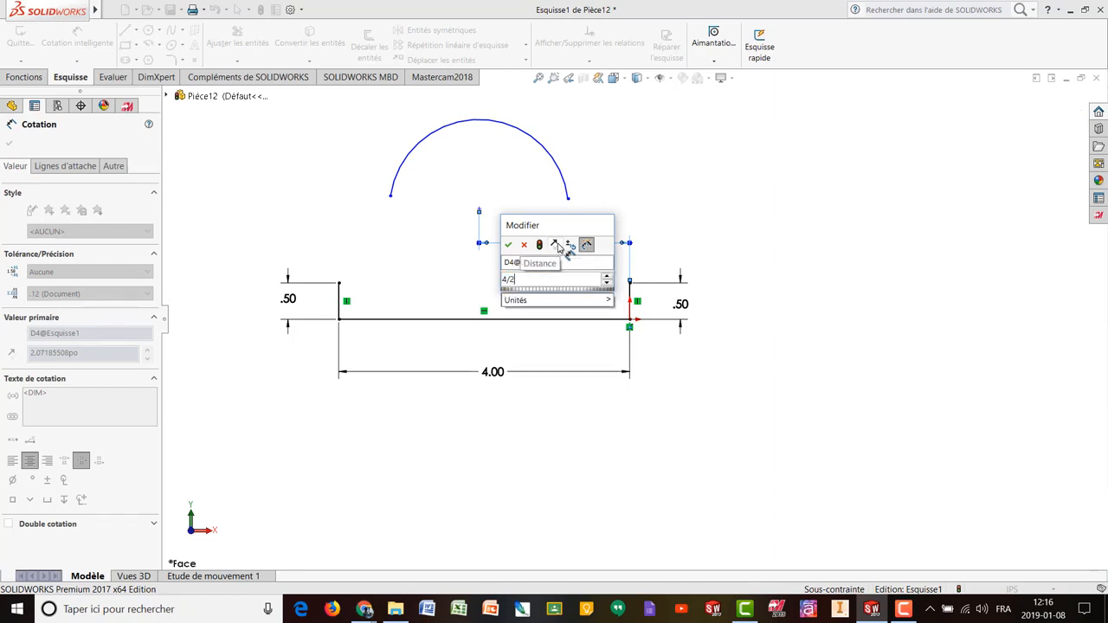
{"action": "key", "text": "Return"}
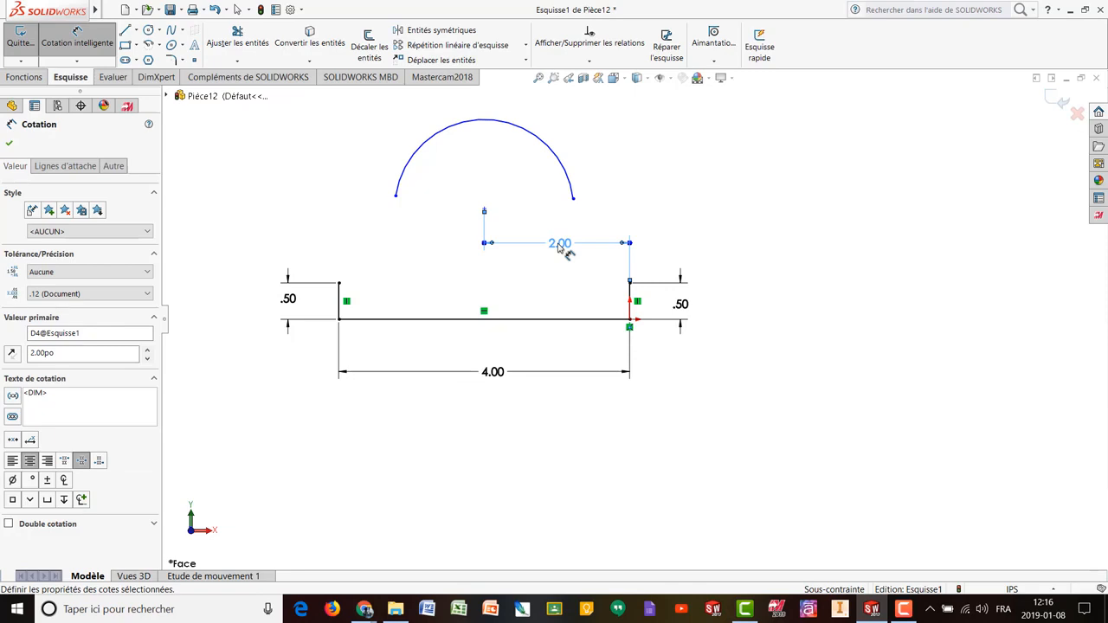
Step: Dimension the vertical distance from the arc's center to the top endpoint of the right vertical line as .625 in
{"action": "left_click", "coordinate": [485, 210]}
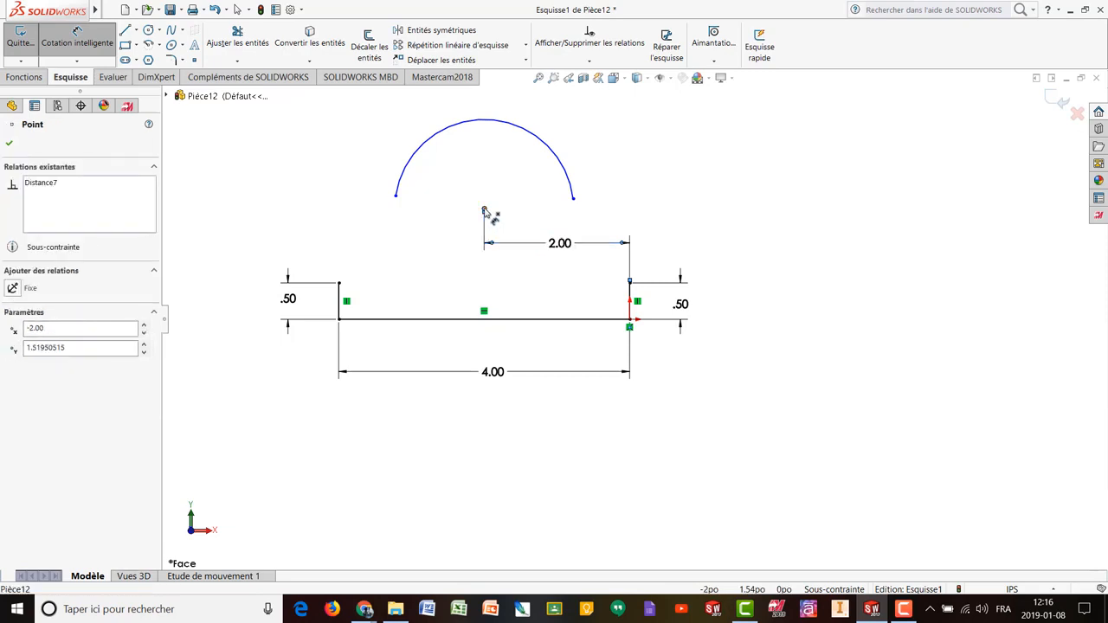
{"action": "left_click", "coordinate": [630, 284]}
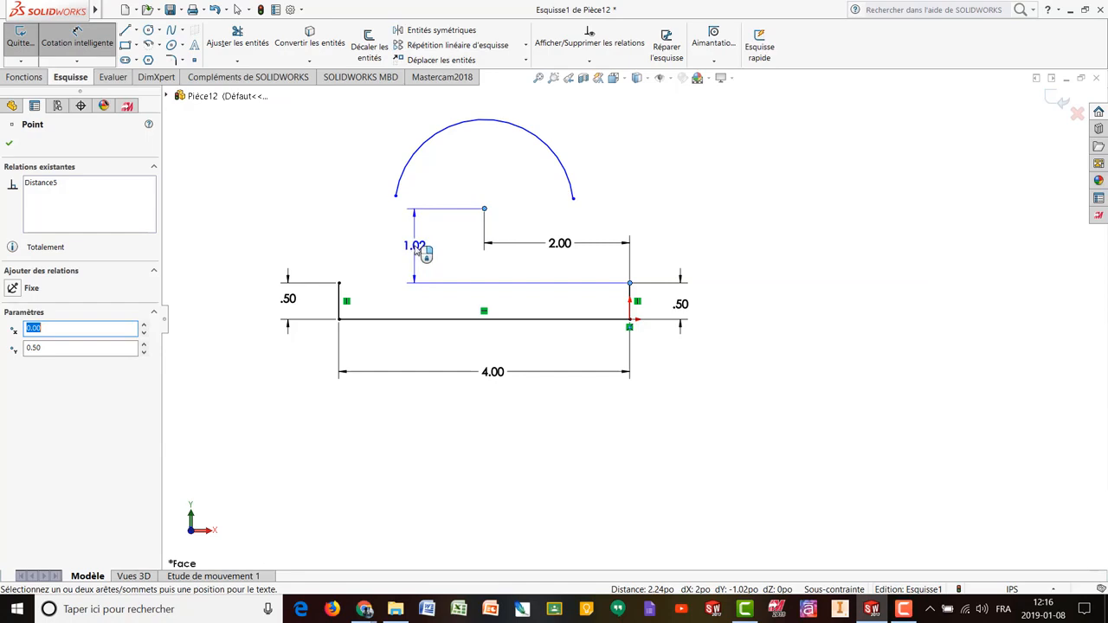
{"action": "left_click", "coordinate": [419, 250]}
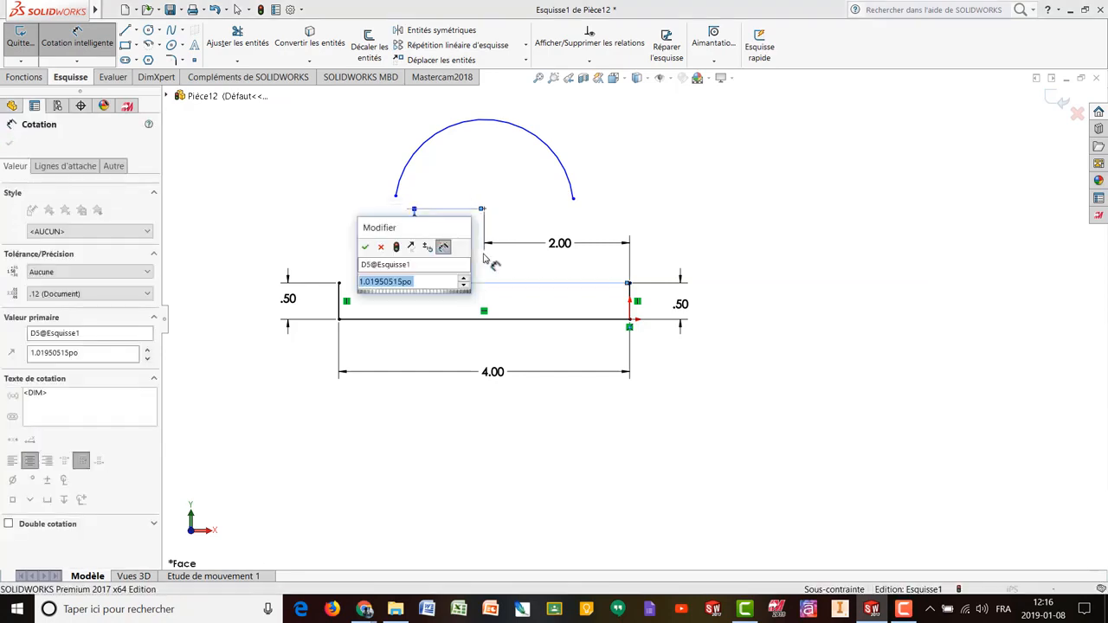
{"action": "type", "text": ".625"}
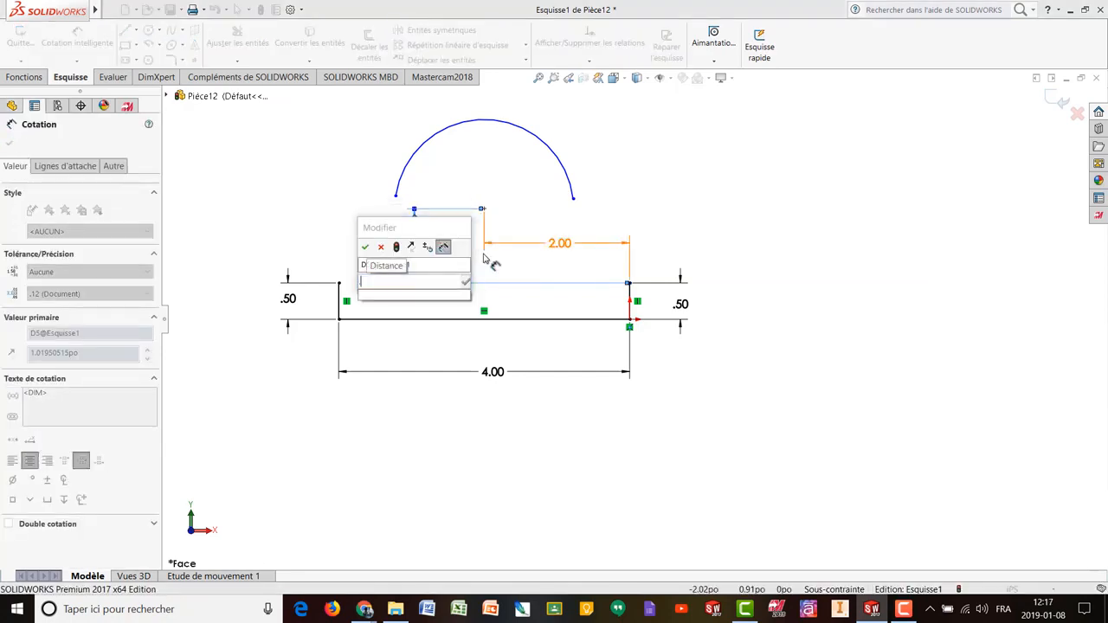
{"action": "key", "text": "Return"}
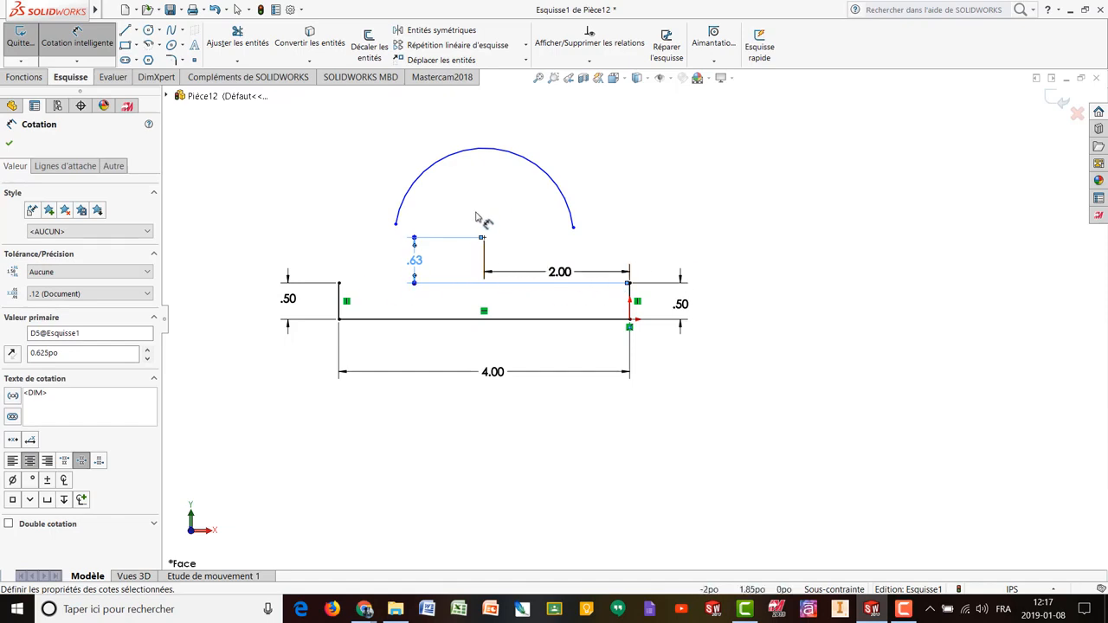
Step: Dimension the arc's radius as 11/16 in
{"action": "left_click", "coordinate": [555, 176]}
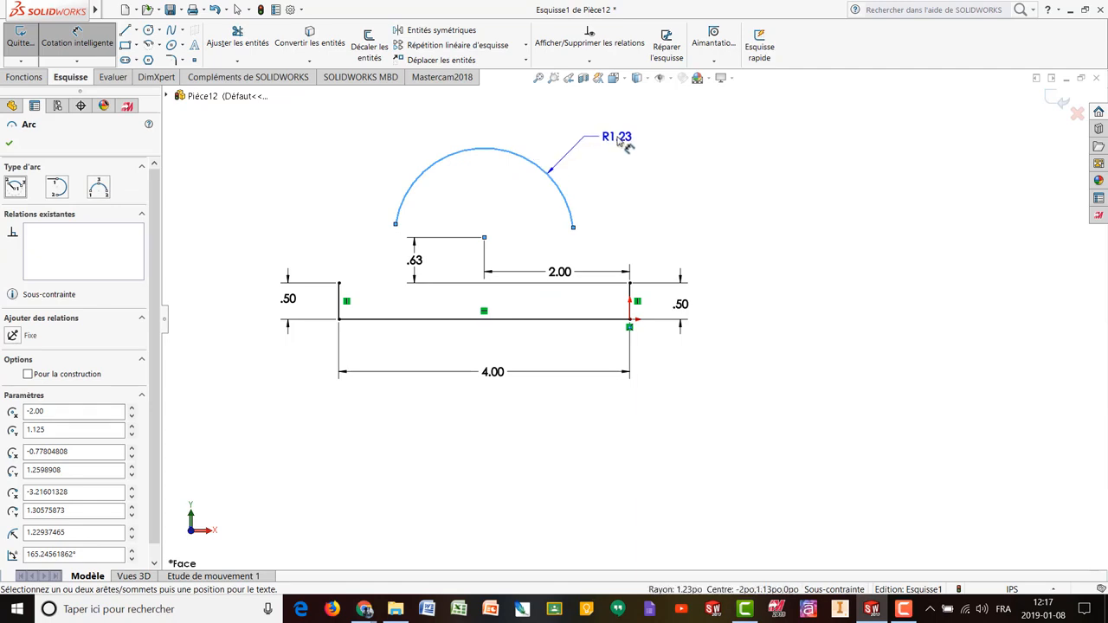
{"action": "left_click", "coordinate": [619, 142]}
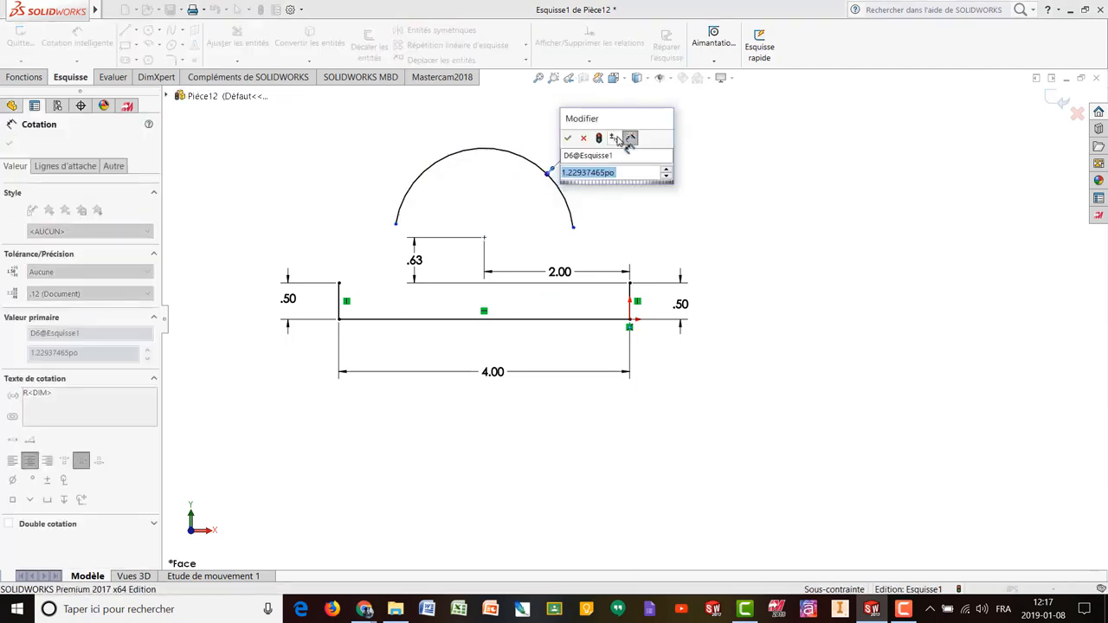
{"action": "type", "text": "11/16"}
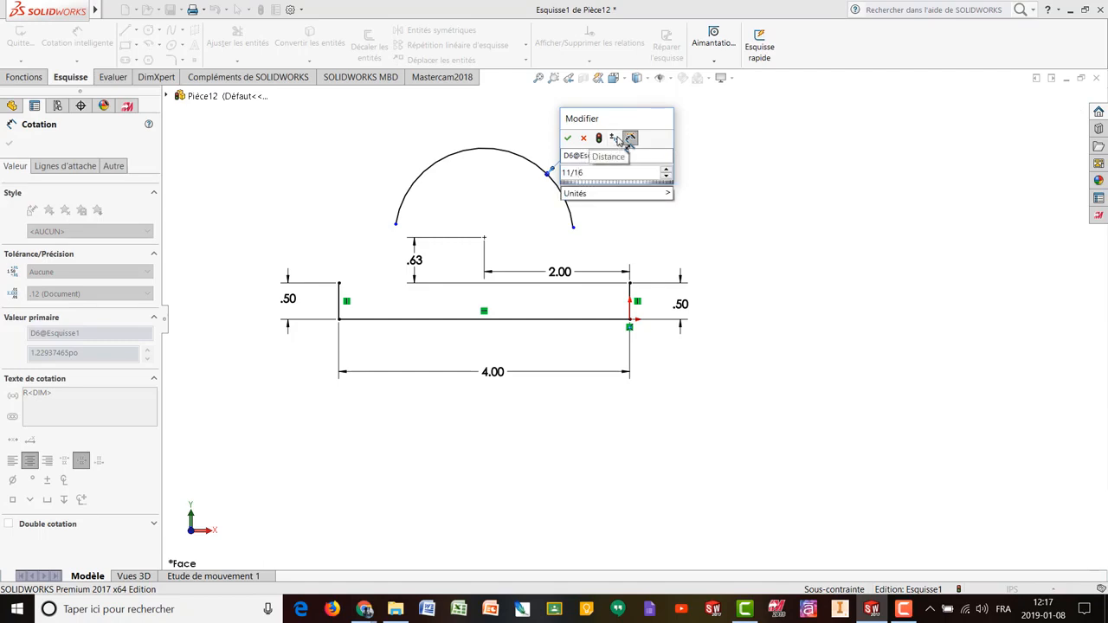
{"action": "key", "text": "Return"}
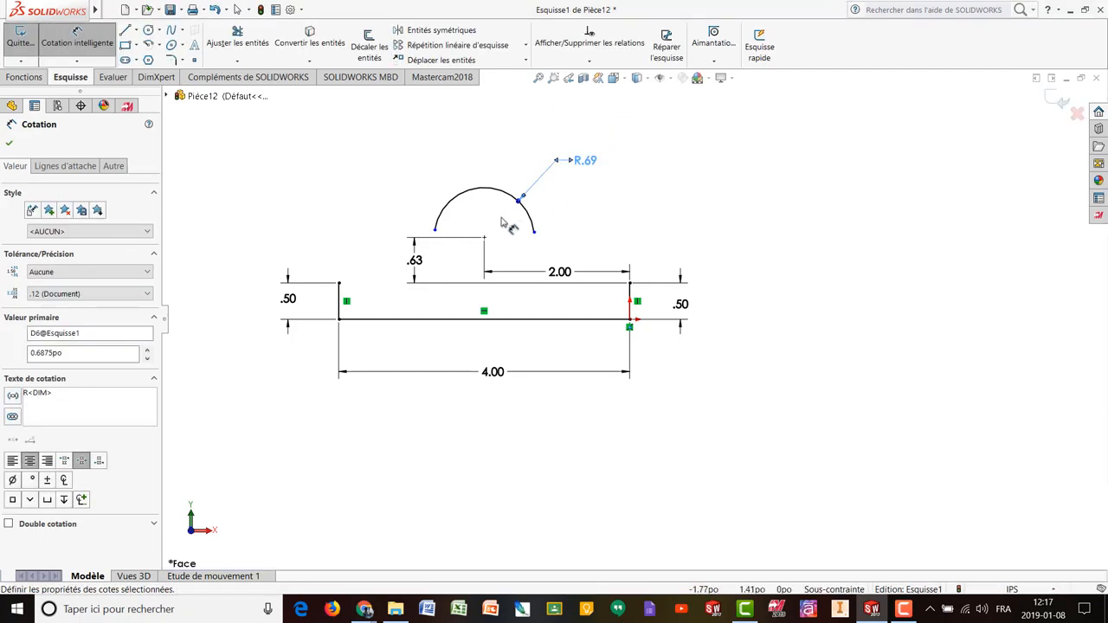
Step: Rearrange the dimension texts, placing the 2.00 below the base line, the .63 closer to the arc's center and the radius farther out
{"action": "left_click_drag", "start_coordinate": [565, 275], "coordinate": [564, 356]}
{"action": "left_click_drag", "start_coordinate": [441, 268], "coordinate": [472, 268]}
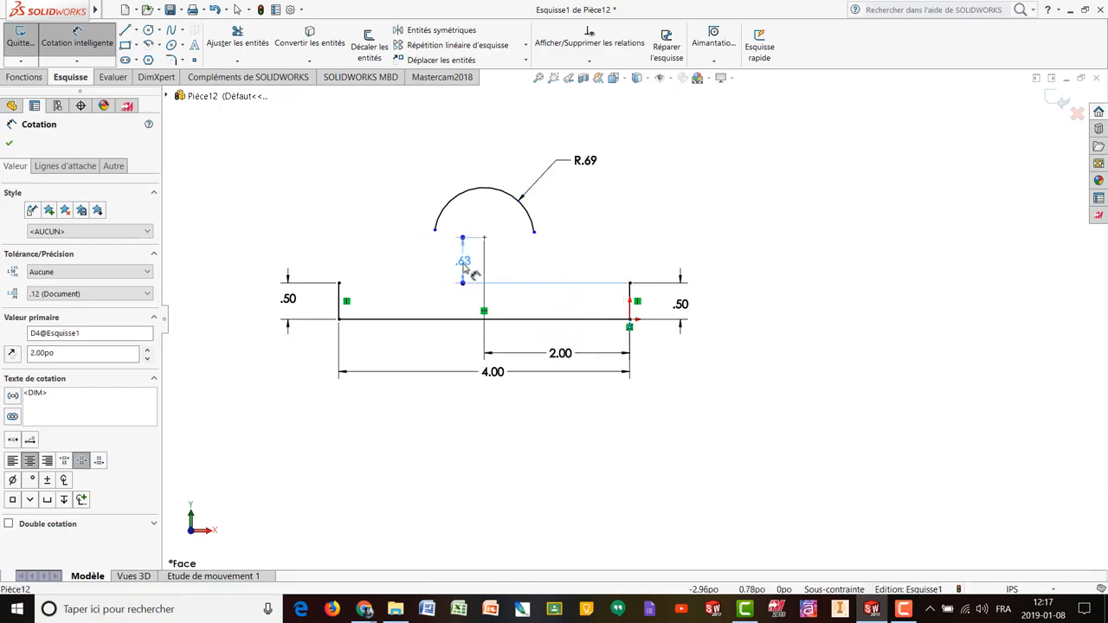
{"action": "left_click_drag", "start_coordinate": [606, 164], "coordinate": [606, 149]}
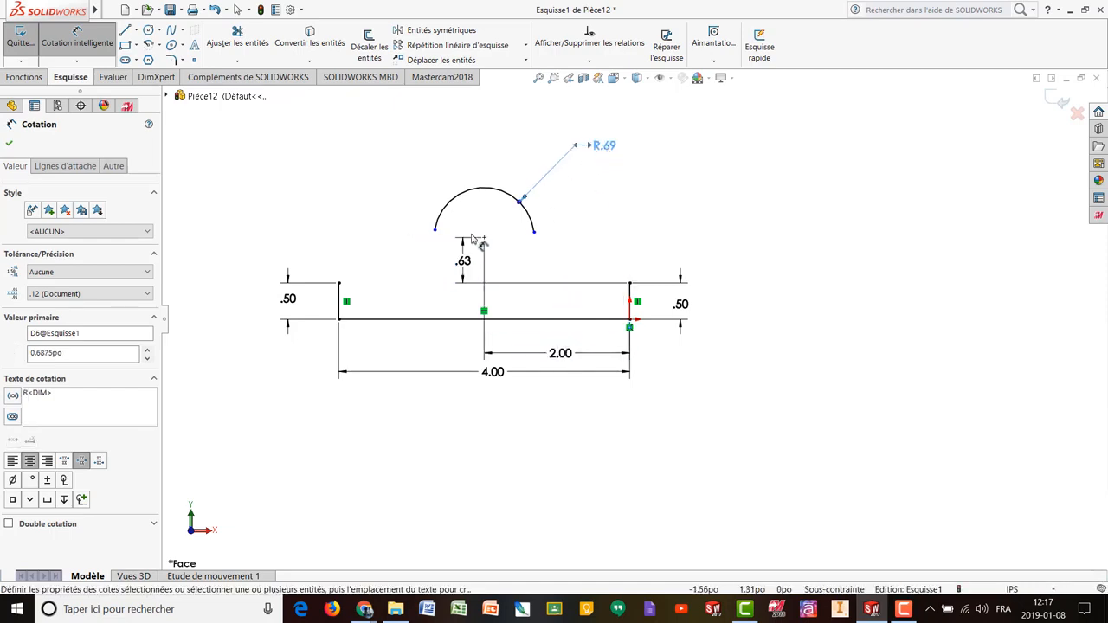
Step: Draw a line from the top endpoint of the left vertical line to the arc's left side, ending tangent to the arc
{"action": "scroll", "coordinate": [437, 206], "scroll_direction": "down", "scroll_amount": 2}
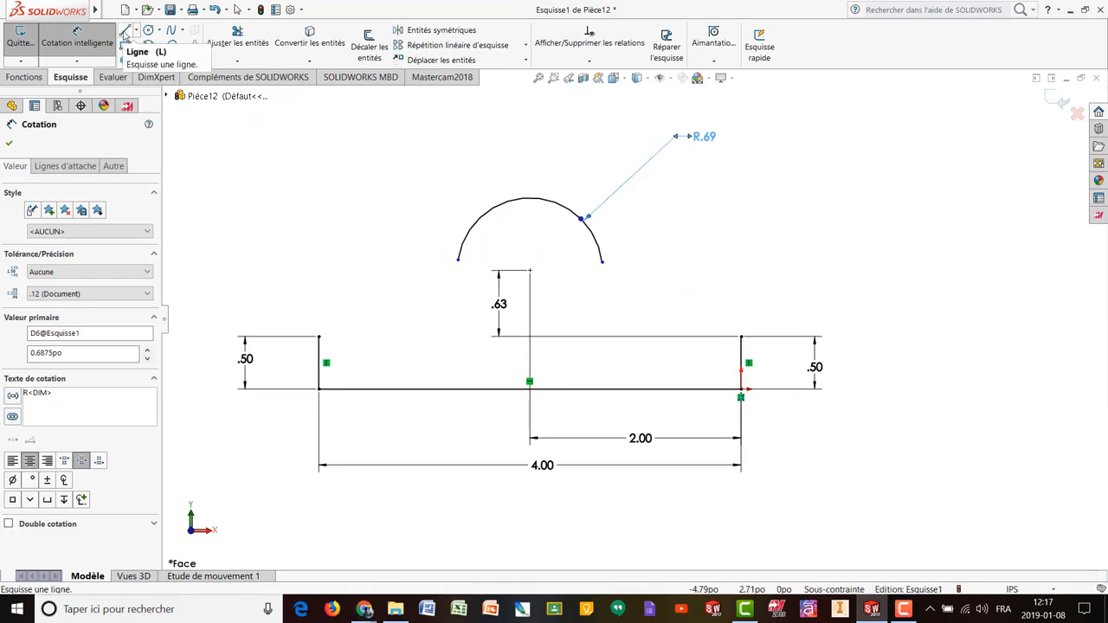
{"action": "left_click", "coordinate": [124, 33]}
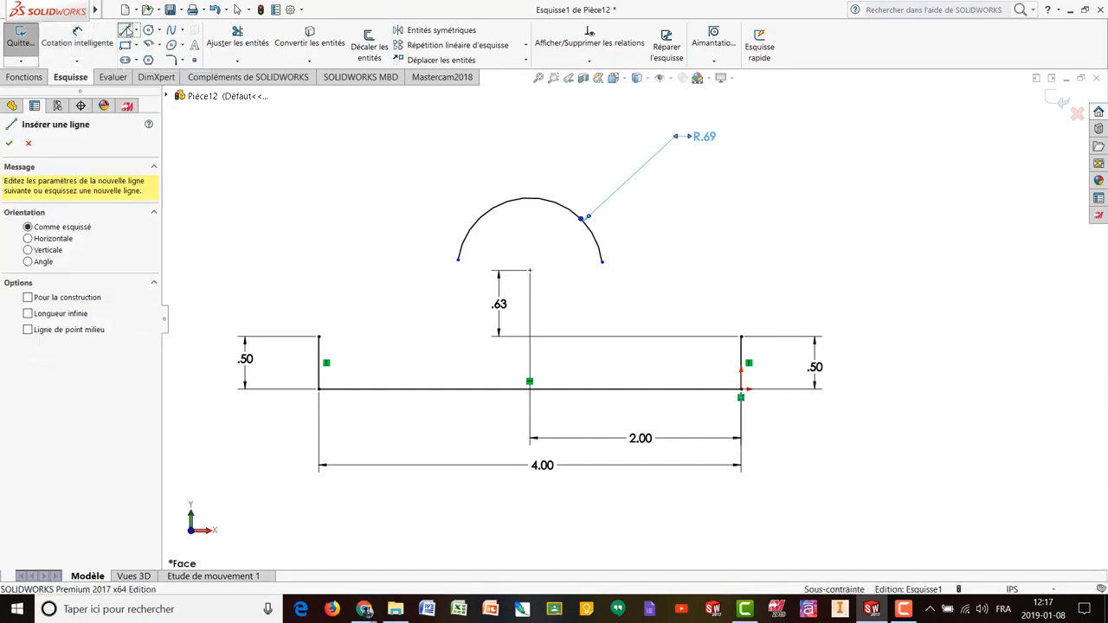
{"action": "left_click", "coordinate": [319, 338]}
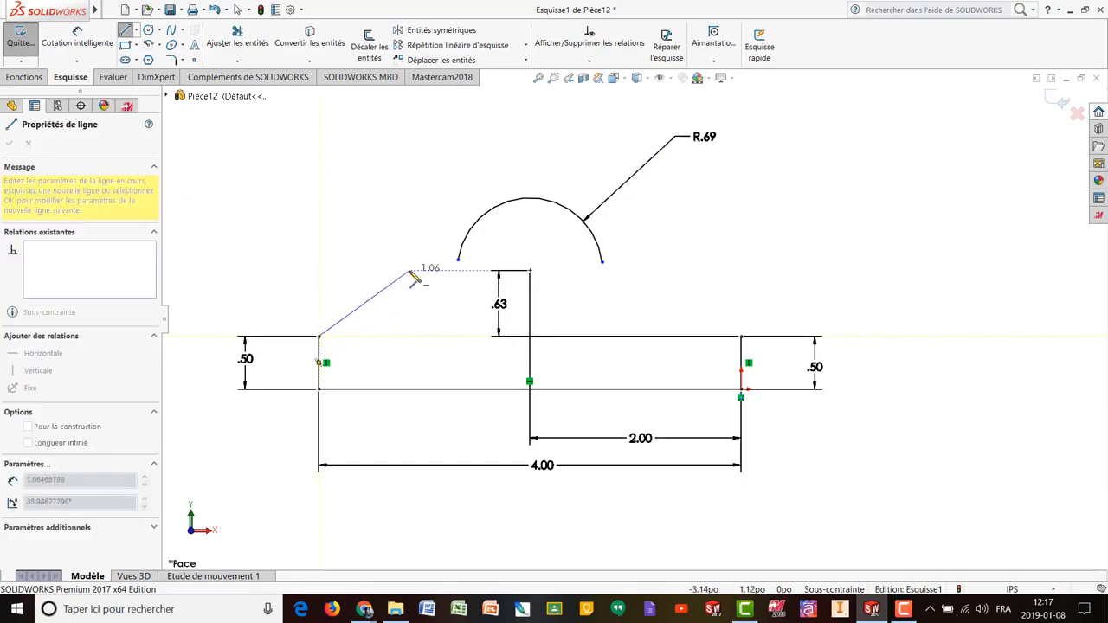
{"action": "scroll", "coordinate": [414, 277], "scroll_direction": "down", "scroll_amount": 6}
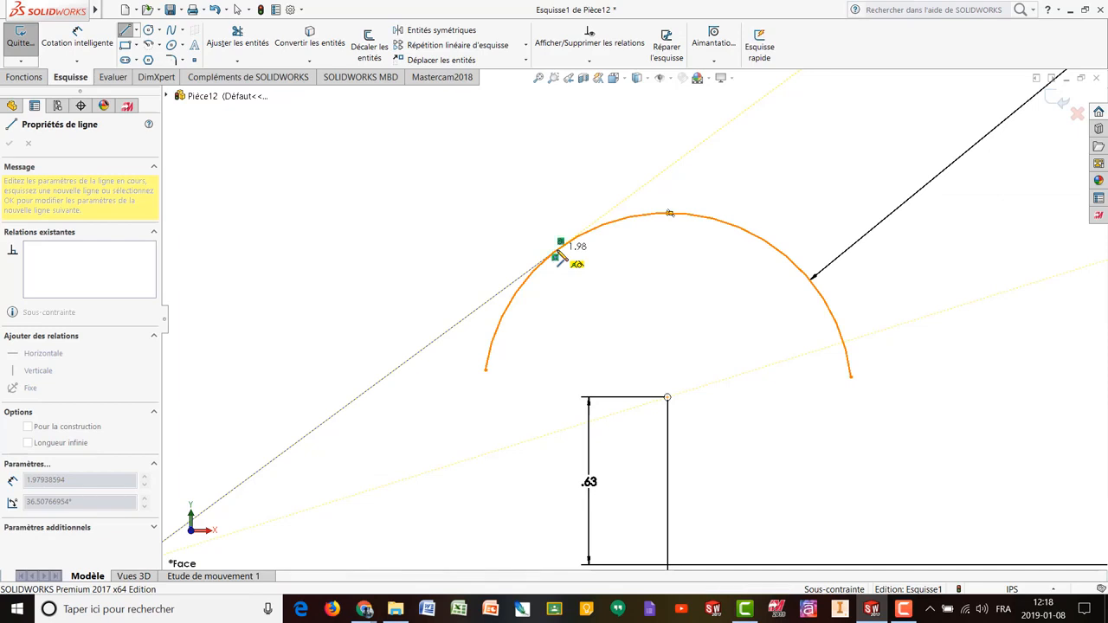
{"action": "left_click", "coordinate": [558, 253]}
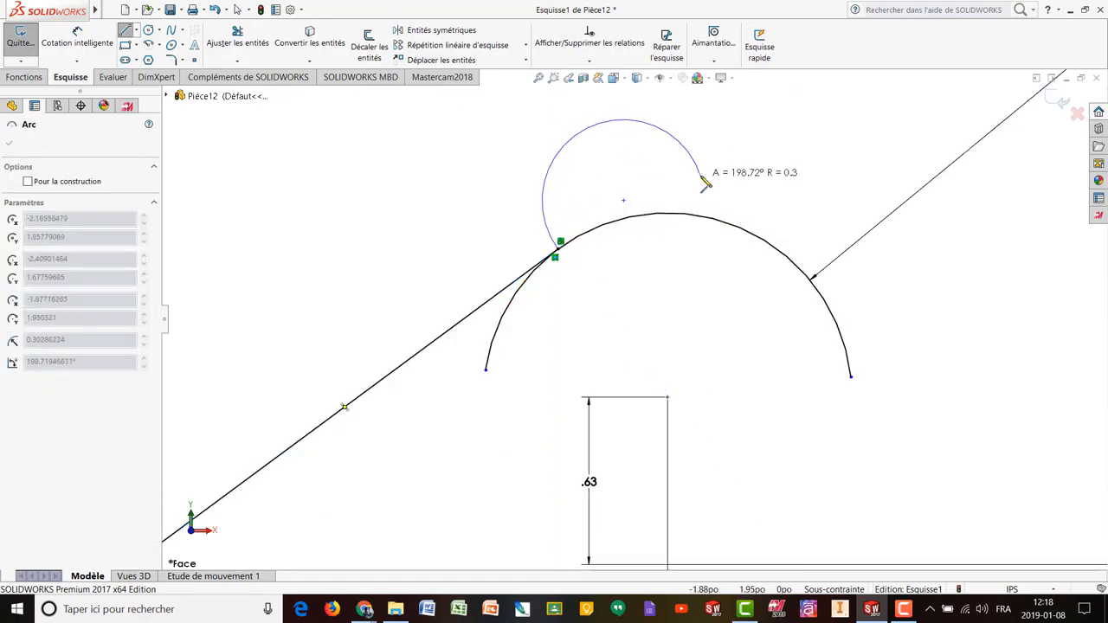
{"action": "key", "text": "Escape"}
{"action": "key", "text": "Escape"}
Step: Draw a line from the top endpoint of the right vertical line to the arc's right side, ending tangent to the arc
{"action": "key", "text": "f"}
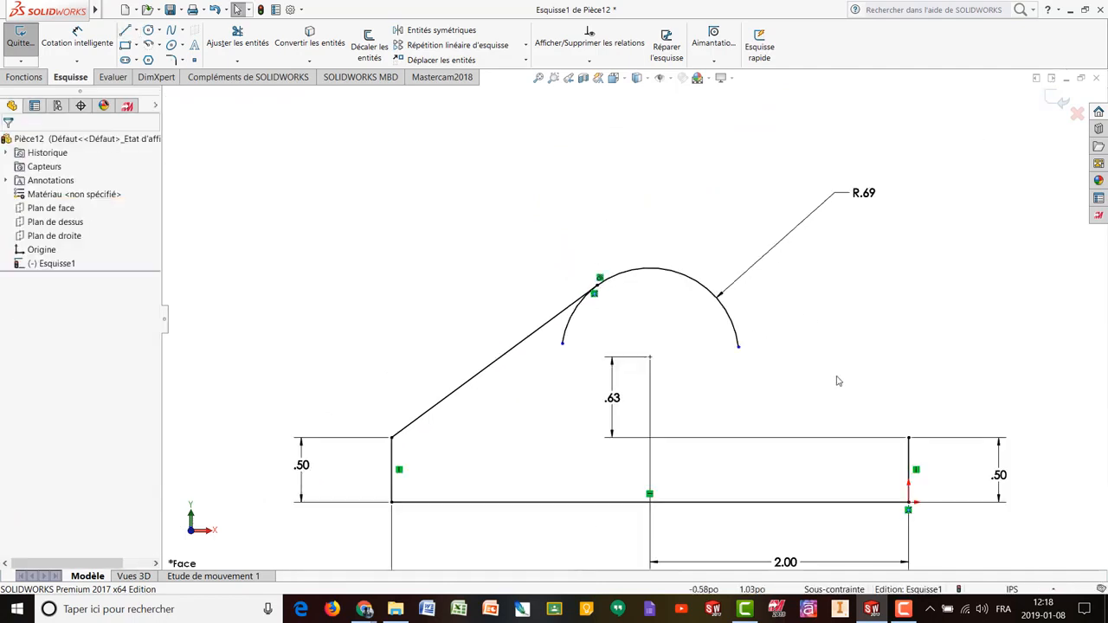
{"action": "scroll", "coordinate": [879, 444], "scroll_direction": "down", "scroll_amount": 1}
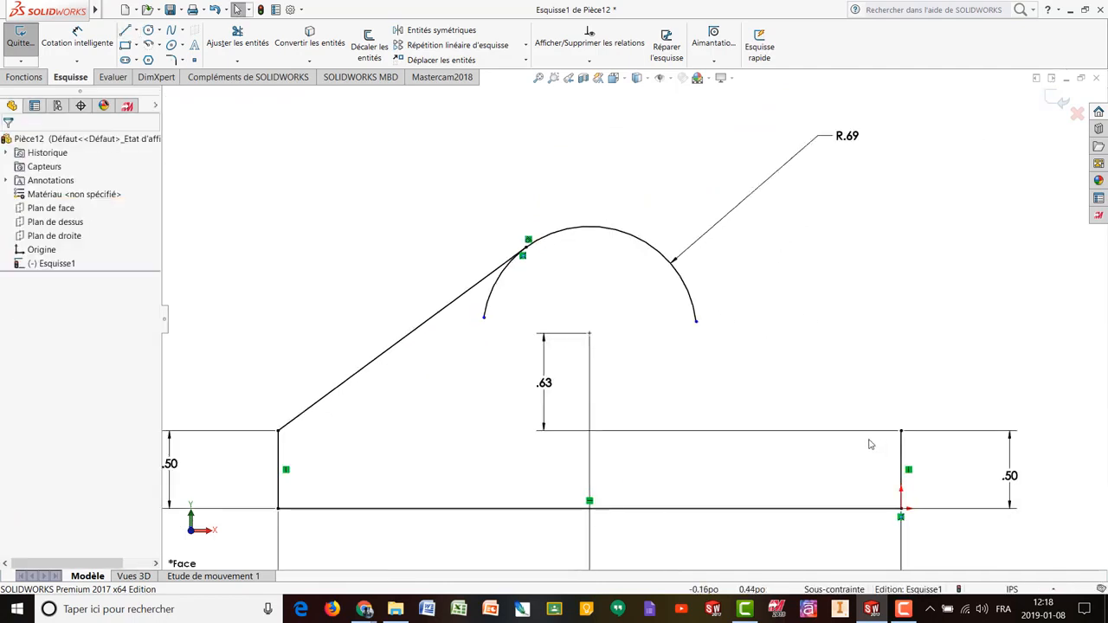
{"action": "left_click", "coordinate": [125, 31]}
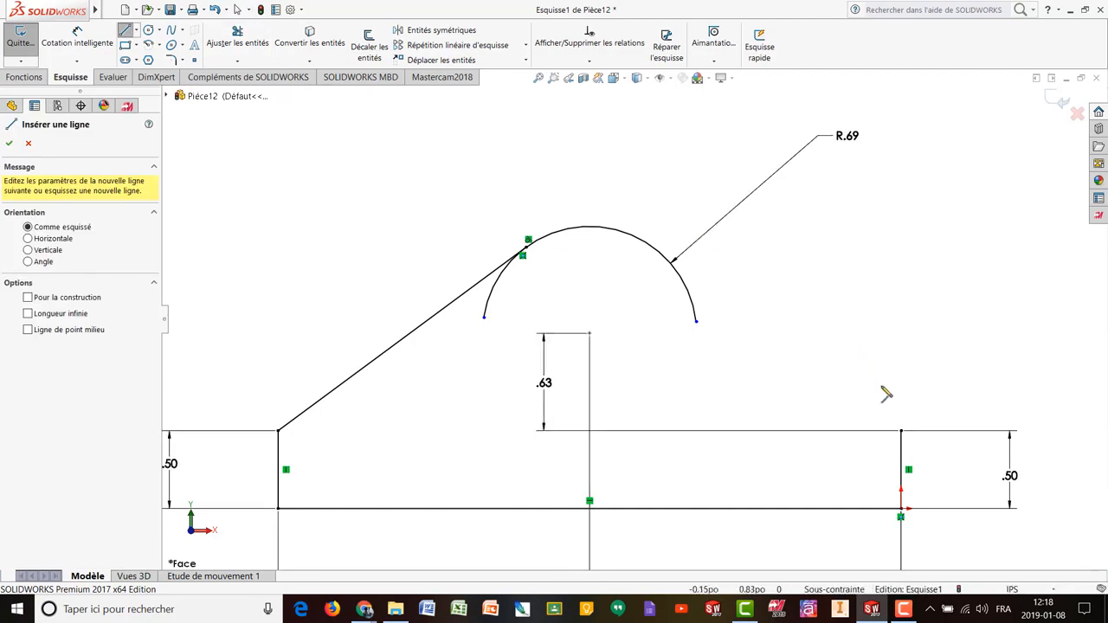
{"action": "left_click", "coordinate": [901, 431]}
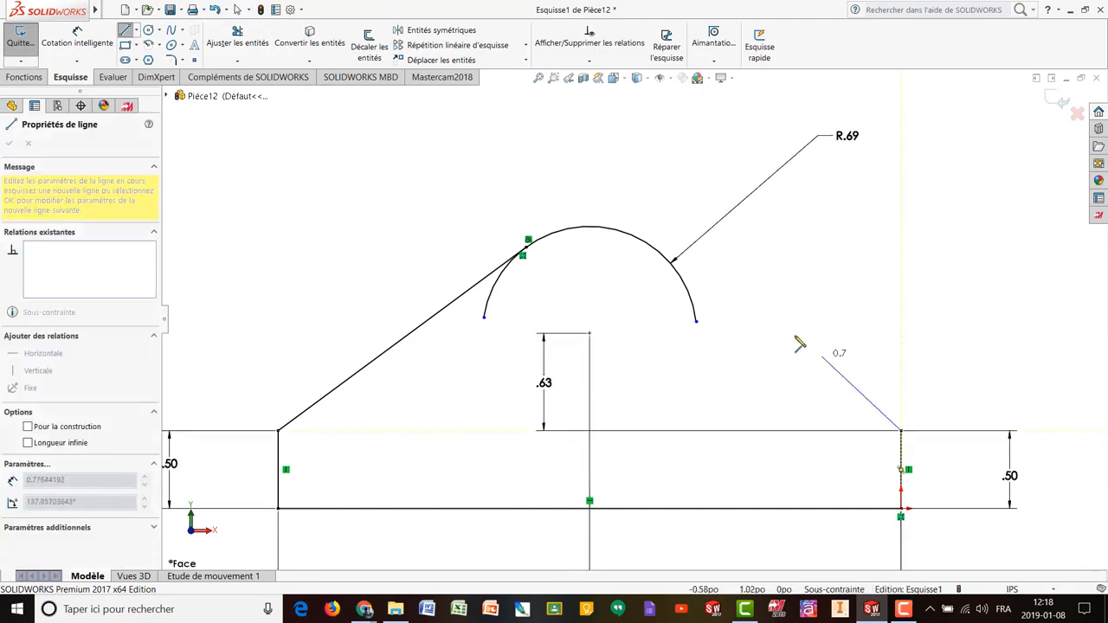
{"action": "scroll", "coordinate": [733, 292], "scroll_direction": "up", "scroll_amount": 2}
{"action": "scroll", "coordinate": [665, 305], "scroll_direction": "down", "scroll_amount": 1}
{"action": "scroll", "coordinate": [665, 305], "scroll_direction": "down", "scroll_amount": 5}
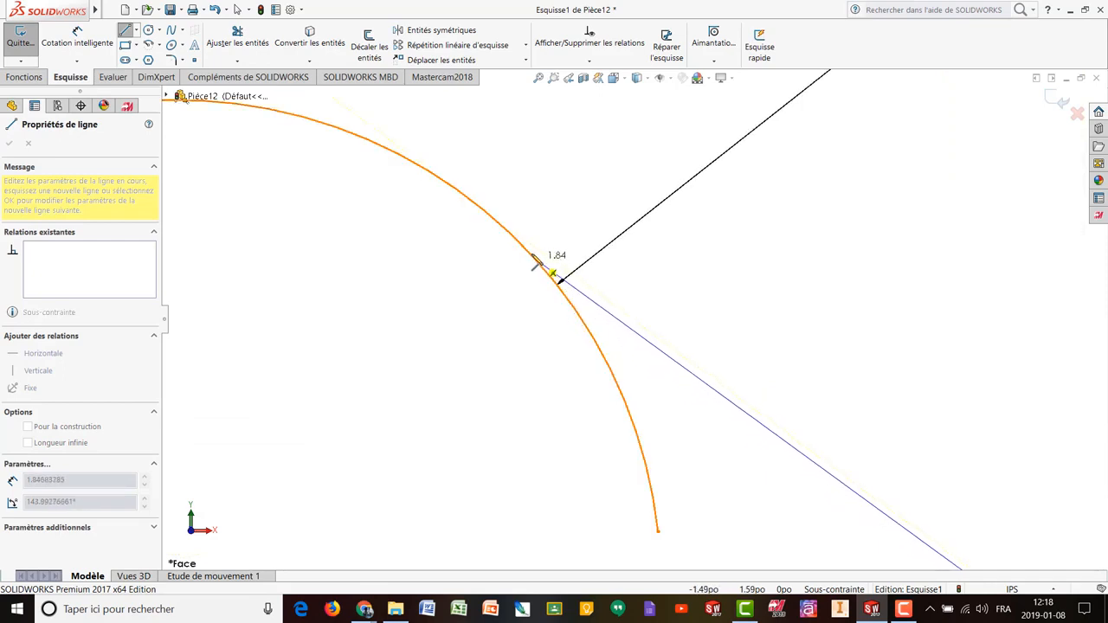
{"action": "left_click", "coordinate": [465, 200]}
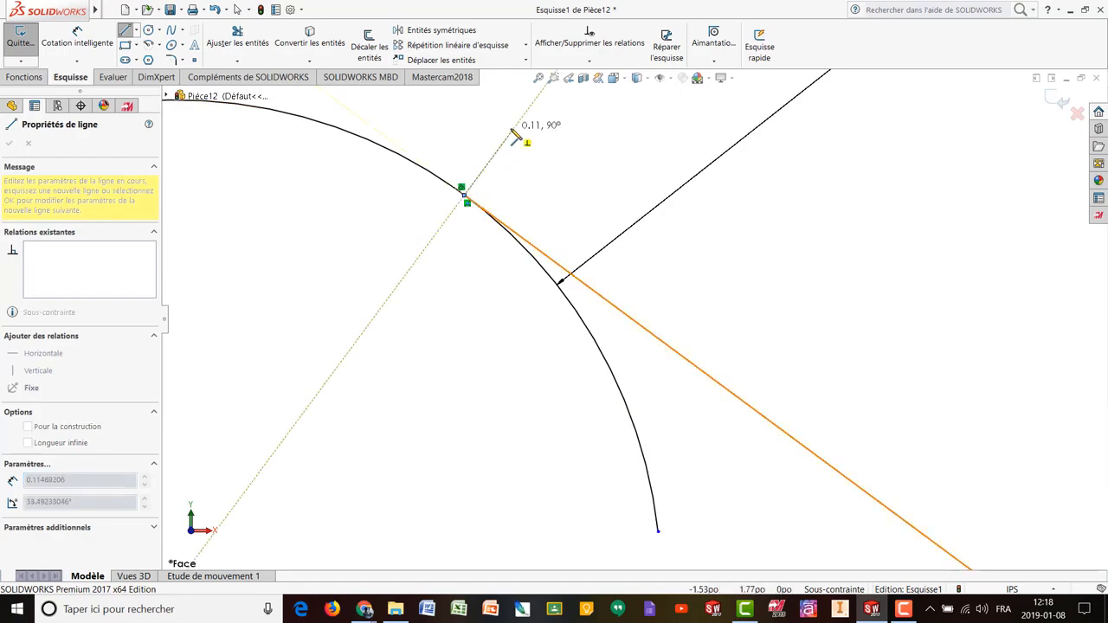
{"action": "key", "text": "Escape"}
{"action": "key", "text": "f"}
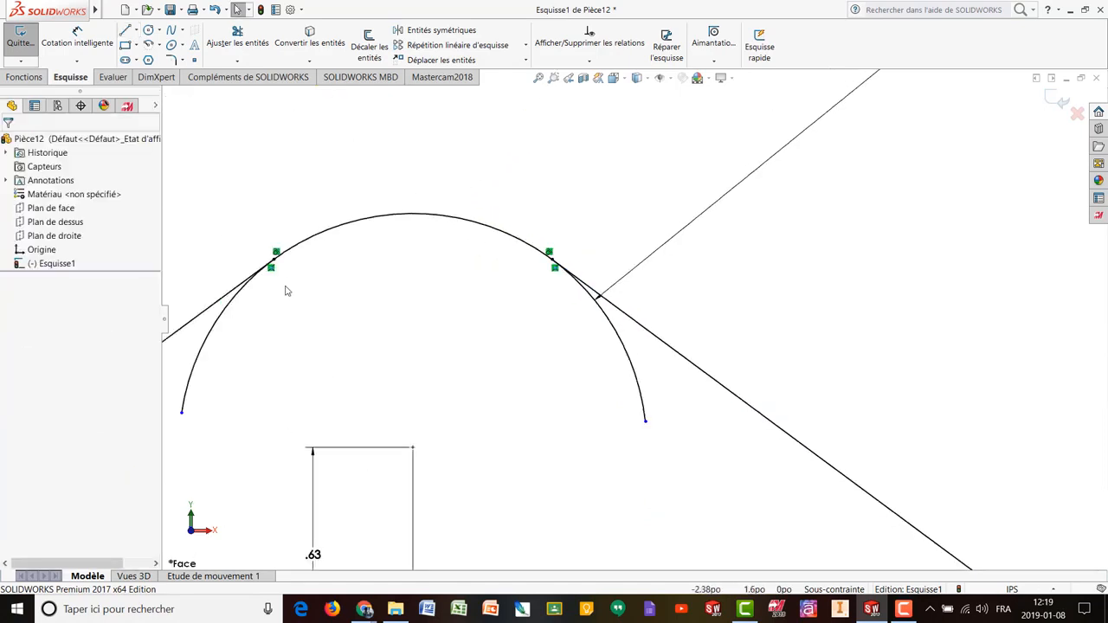
{"action": "scroll", "coordinate": [350, 421], "scroll_direction": "up", "scroll_amount": 2}
{"action": "scroll", "coordinate": [406, 442], "scroll_direction": "down", "scroll_amount": 2}
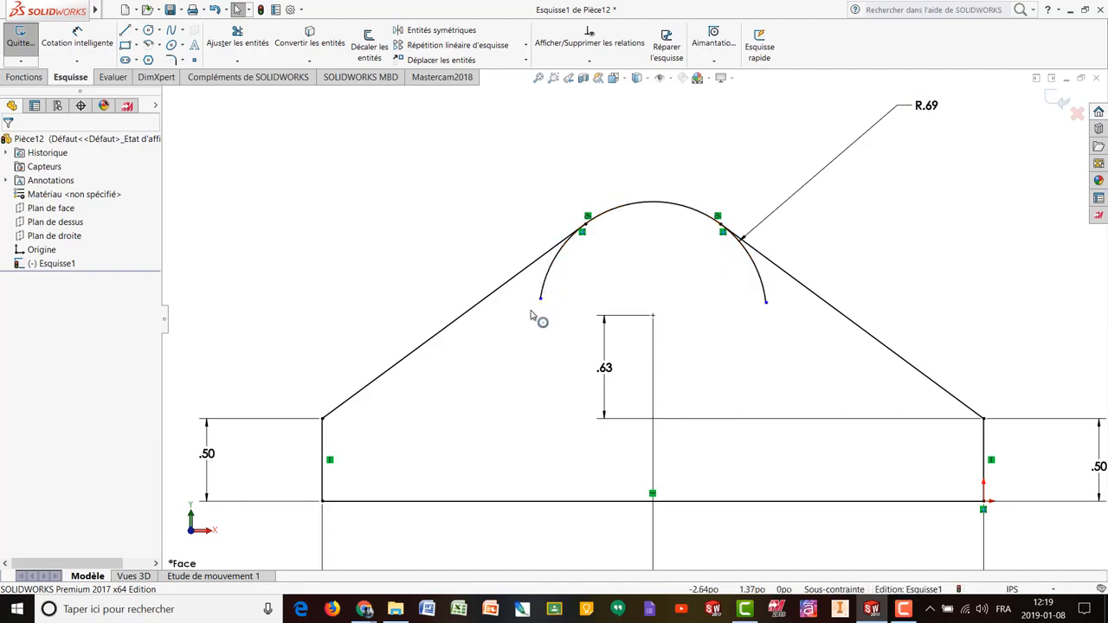
{"action": "scroll", "coordinate": [688, 240], "scroll_direction": "down", "scroll_amount": 1}
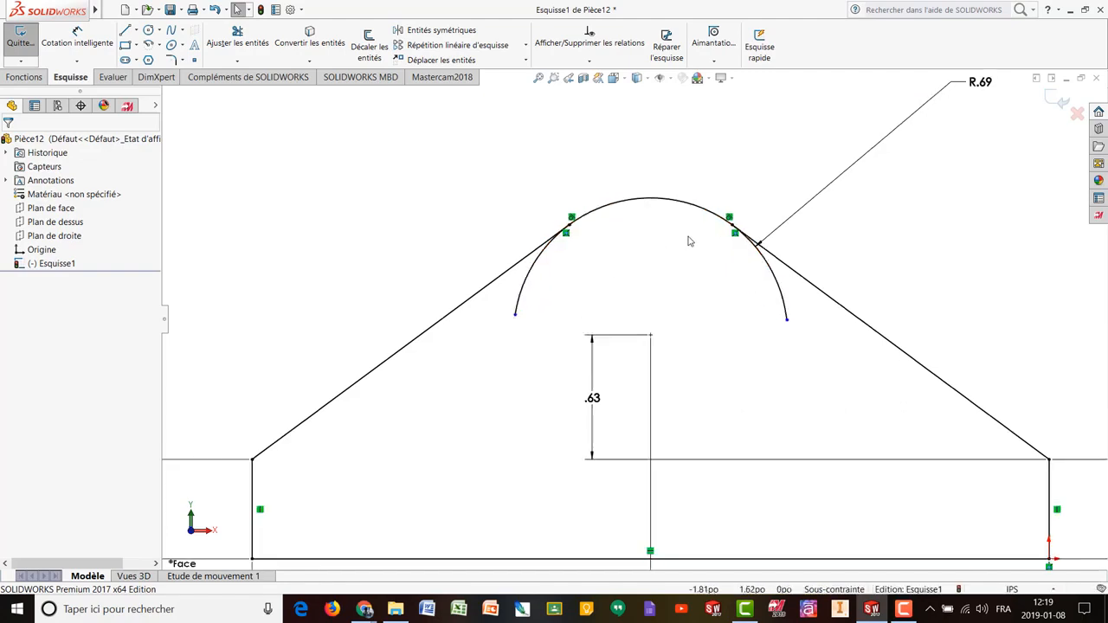
{"action": "scroll", "coordinate": [675, 251], "scroll_direction": "down", "scroll_amount": 1}
{"action": "scroll", "coordinate": [637, 261], "scroll_direction": "down", "scroll_amount": 2}
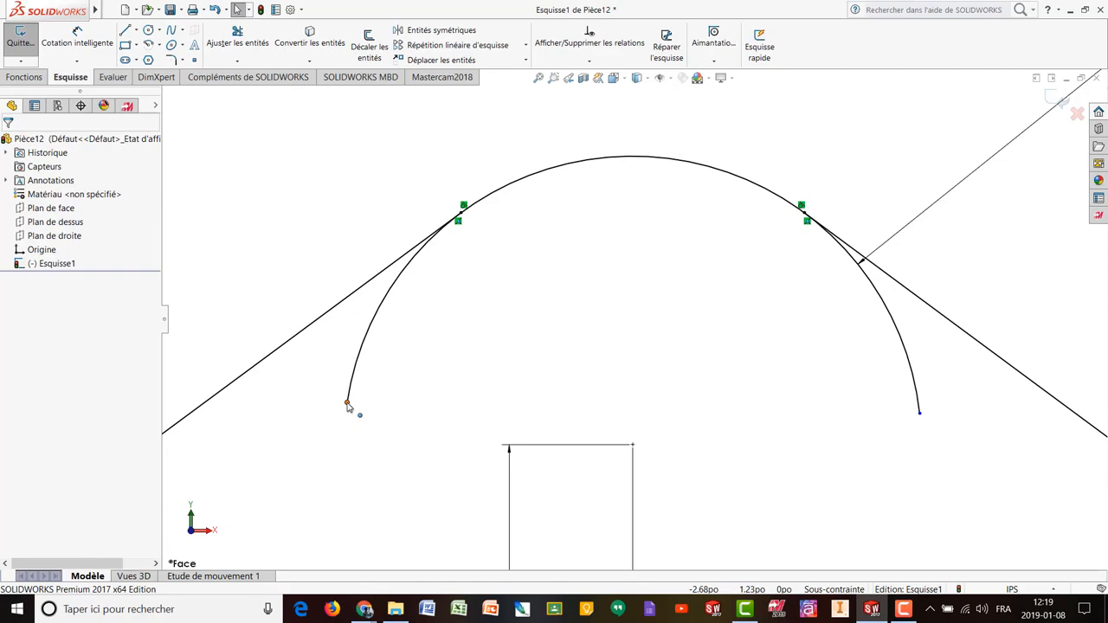
Step: Shorten both ends of the top arc to its tangent points with the left and right sloped lines, closing the profile
{"action": "left_click_drag", "start_coordinate": [347, 405], "coordinate": [463, 218]}
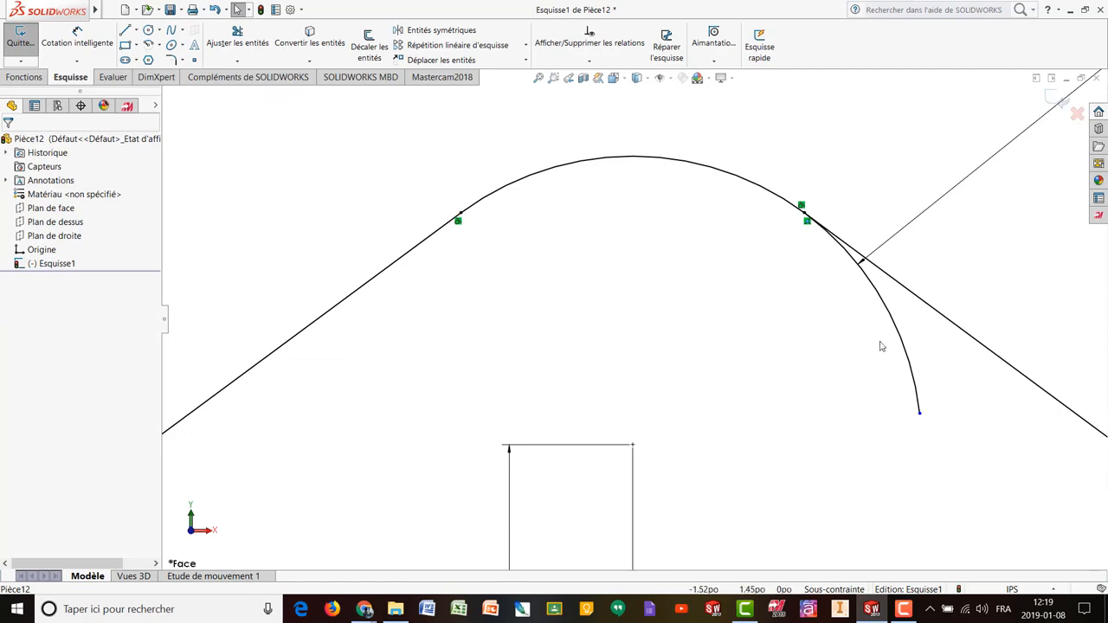
{"action": "mouse_move", "coordinate": [919, 417]}
{"action": "left_mouse_down"}
{"action": "mouse_move", "coordinate": [903, 331]}
{"action": "mouse_move", "coordinate": [804, 216]}
{"action": "left_mouse_up"}
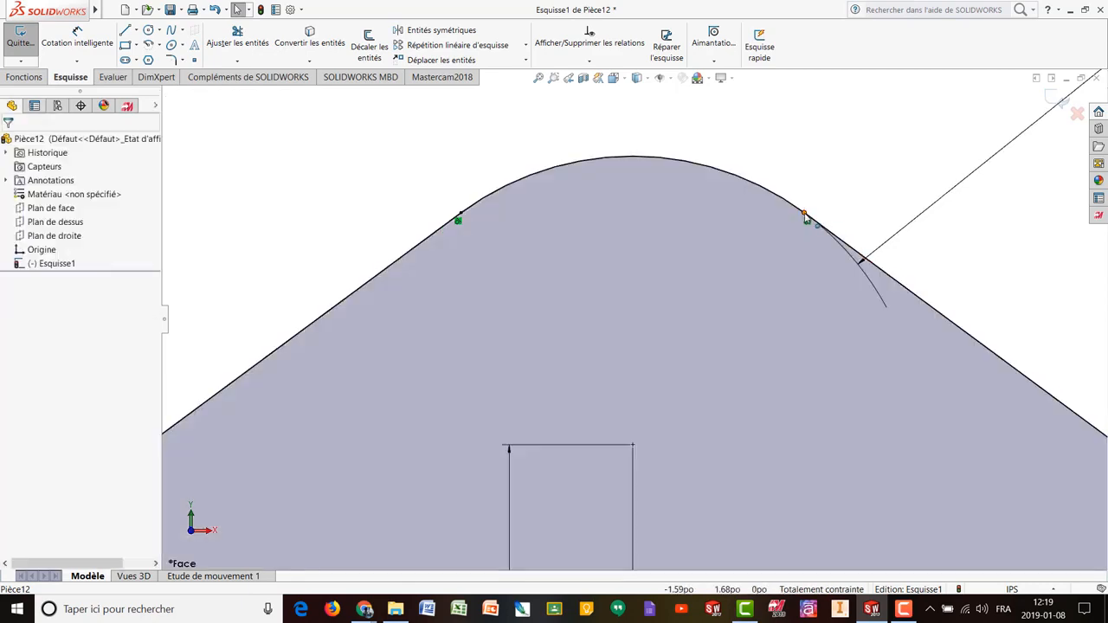
{"action": "scroll", "coordinate": [756, 436], "scroll_direction": "up", "scroll_amount": 8}
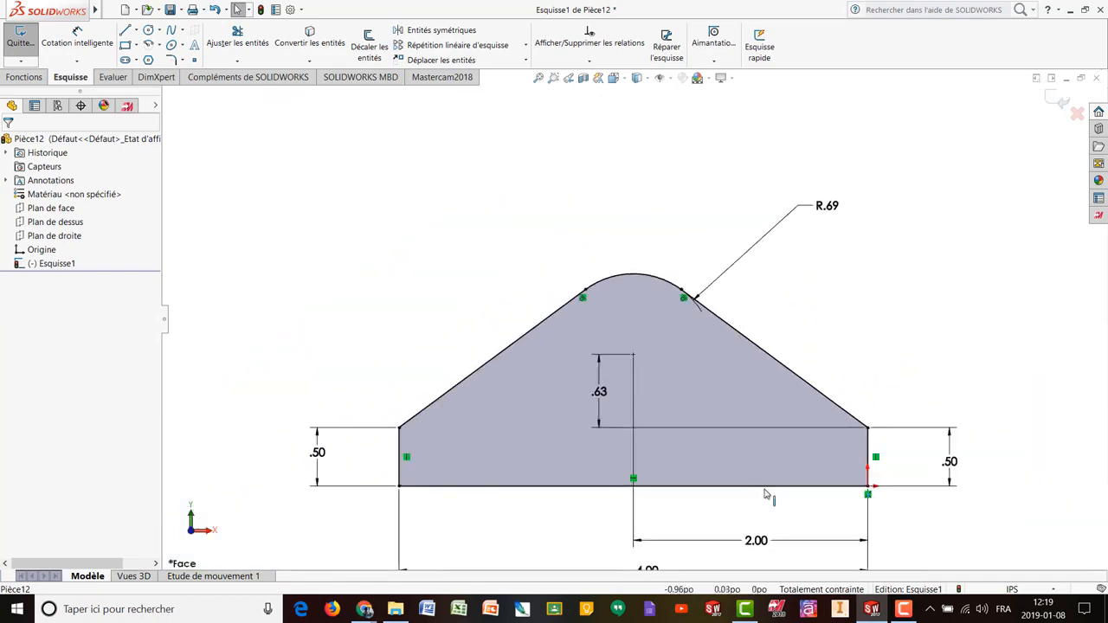
{"action": "scroll", "coordinate": [797, 502], "scroll_direction": "down", "scroll_amount": 4}
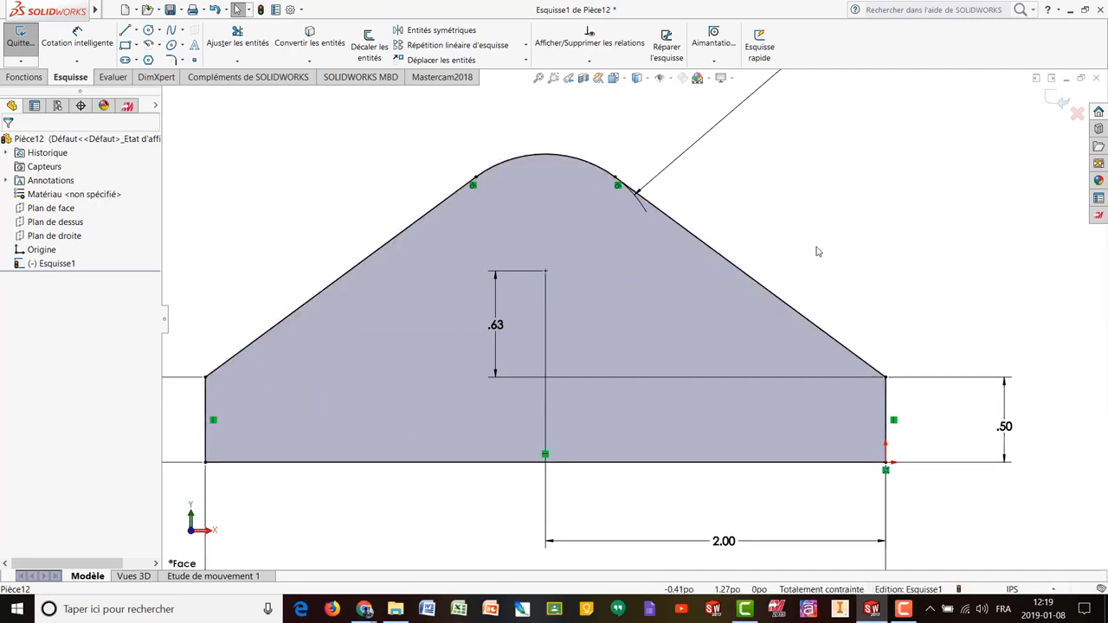
Step: Exit the sketch and extrude the closed profile to a blind depth of 1.5 in
{"action": "left_click", "coordinate": [1057, 99]}
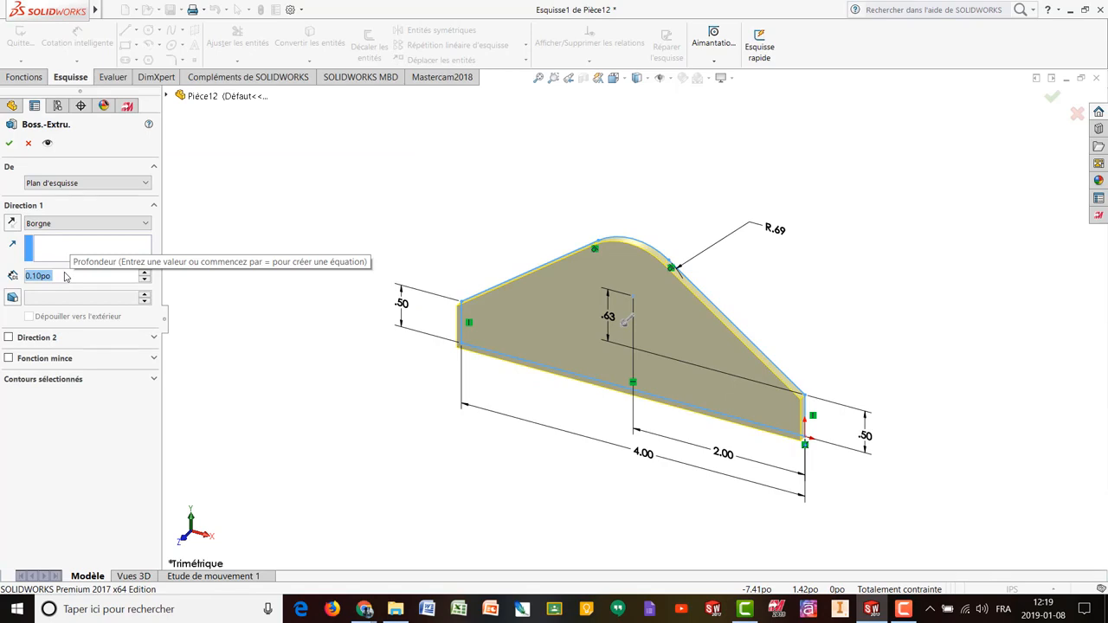
{"action": "type", "text": "1.5"}
{"action": "key", "text": "Return"}
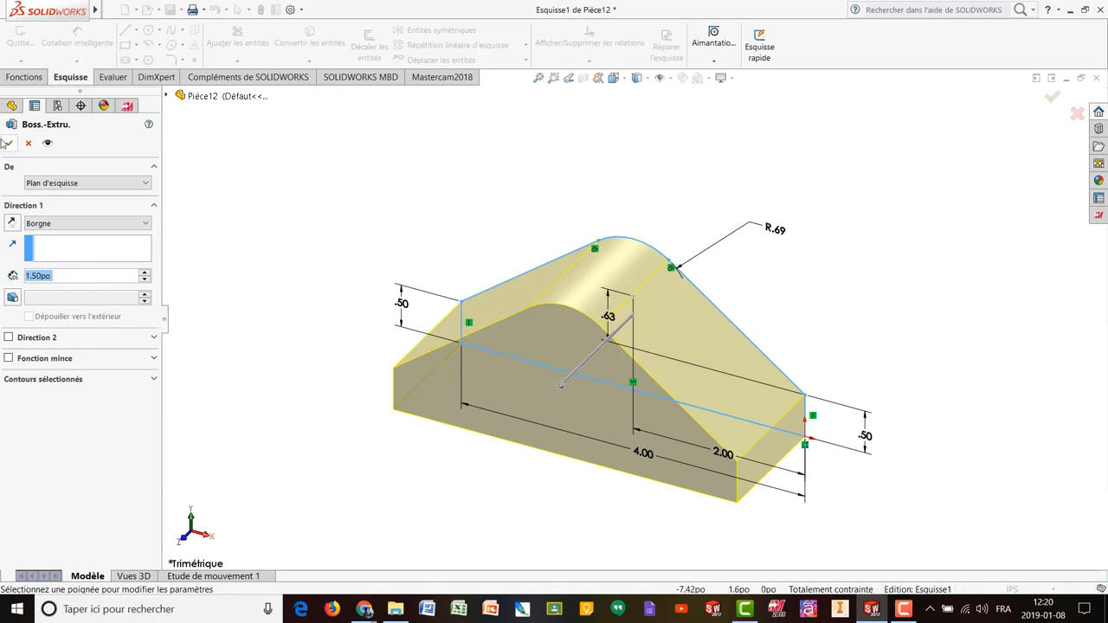
{"action": "left_click", "coordinate": [8, 144]}
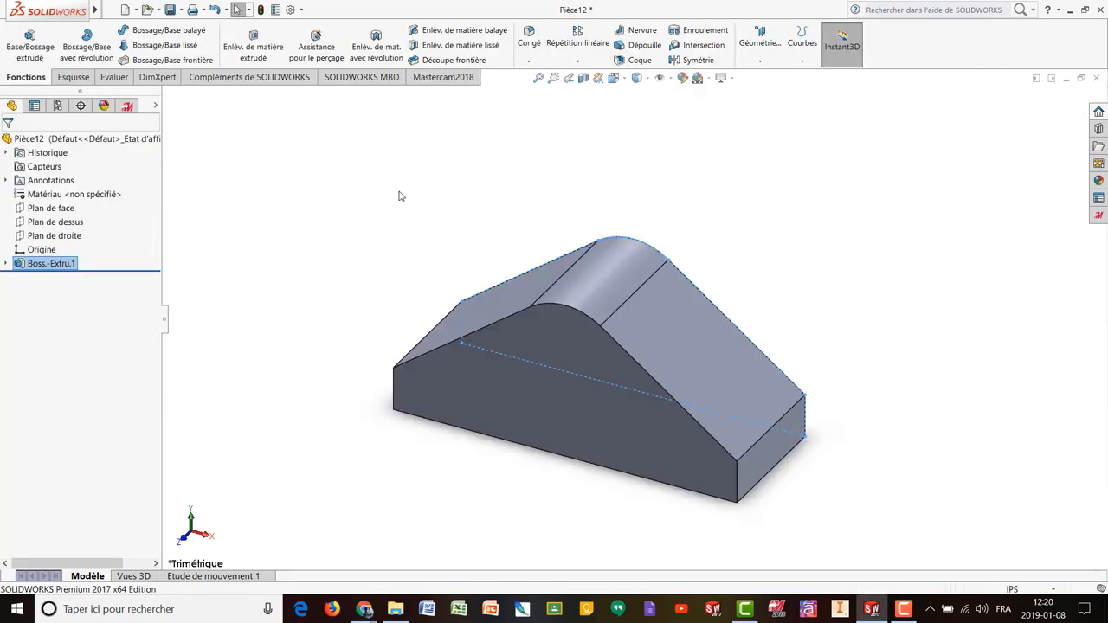
{"action": "left_click", "coordinate": [400, 196]}
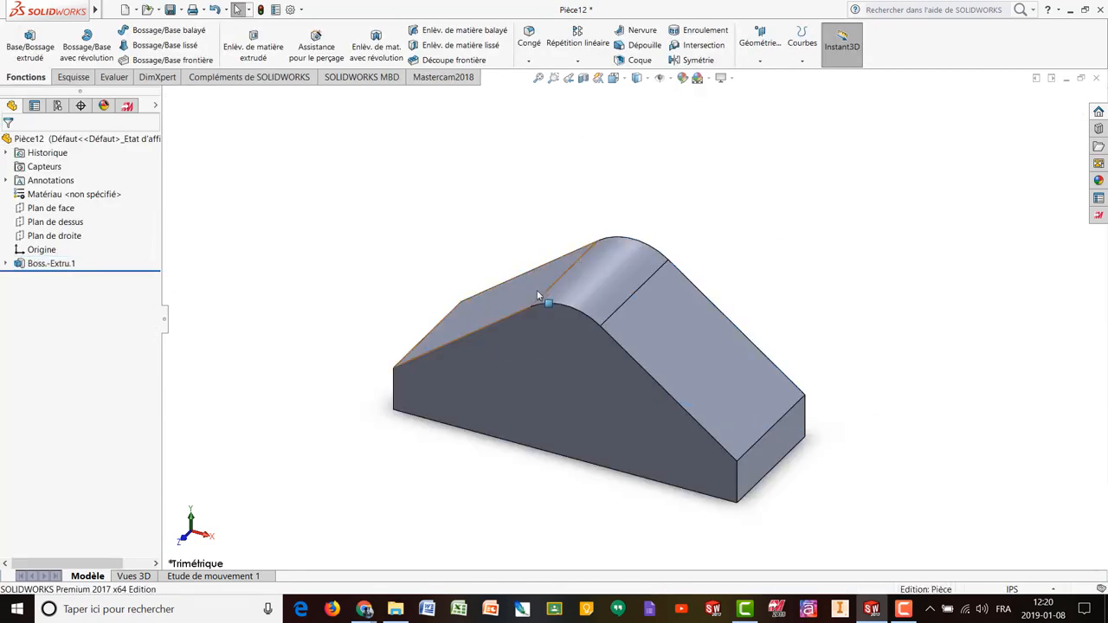
Step: Switch to the part drawing in Chrome to examine its side view, then return to the SOLIDWORKS model
{"action": "middle_click_drag", "start_coordinate": [564, 237], "coordinate": [577, 190]}
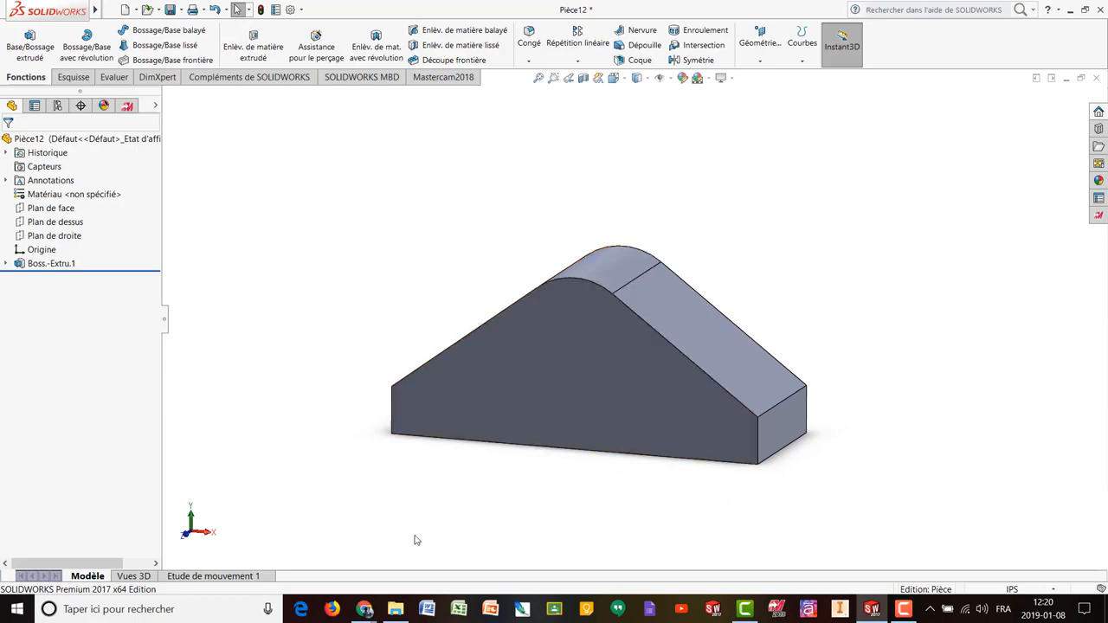
{"action": "mouse_move", "coordinate": [364, 609]}
{"action": "left_click", "coordinate": [317, 563]}
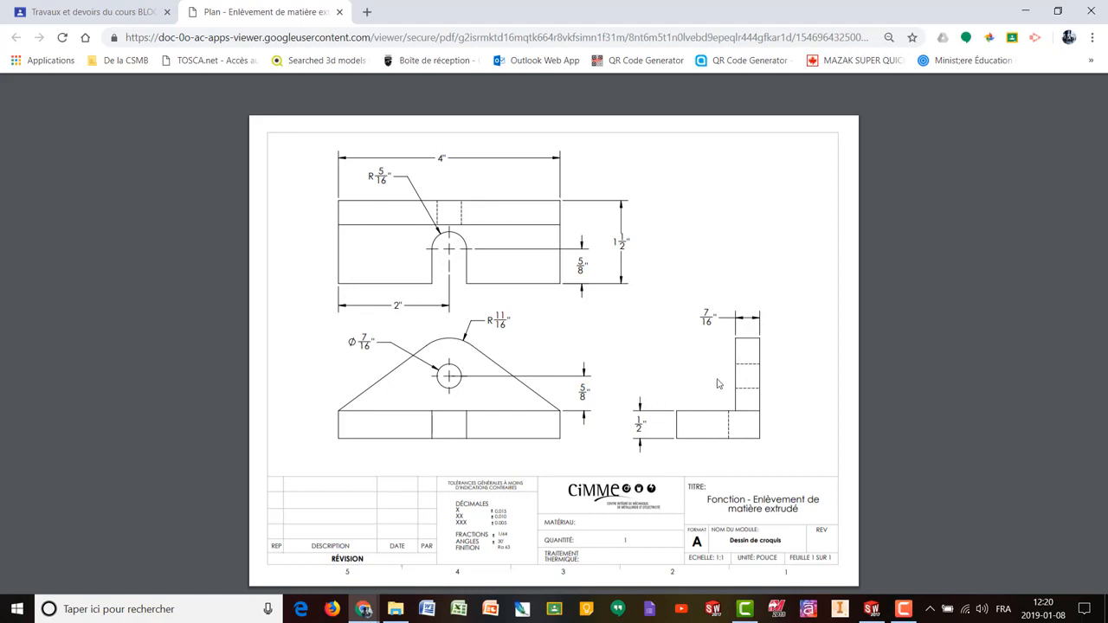
{"action": "left_click", "coordinate": [871, 609]}
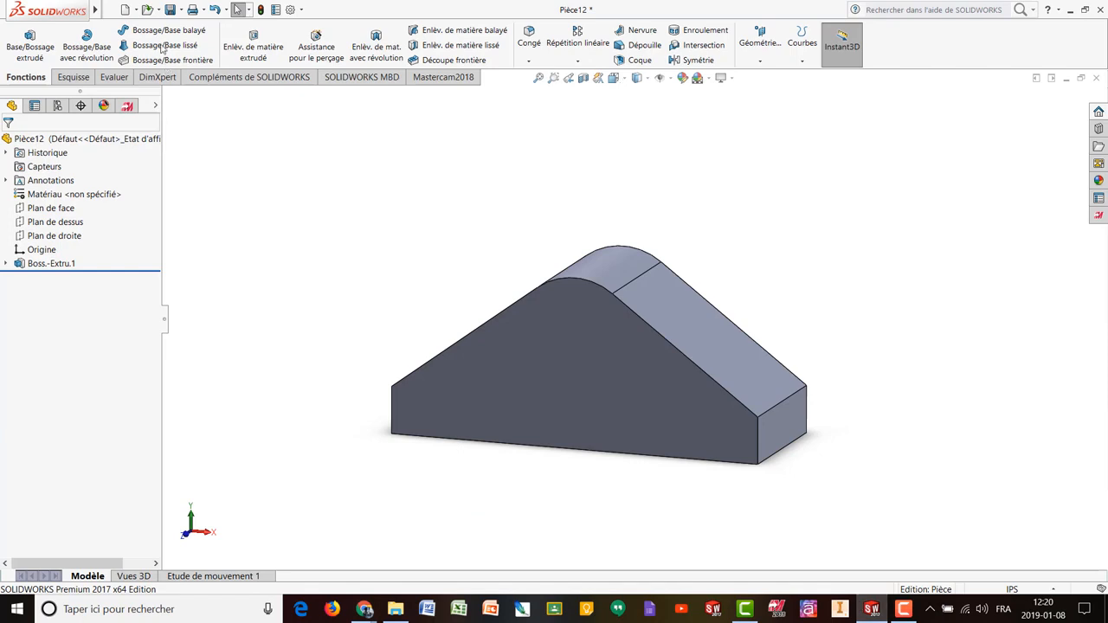
Step: Start an extruded cut with its sketch on the solid's short vertical right end face, viewed from the right
{"action": "left_click", "coordinate": [252, 50]}
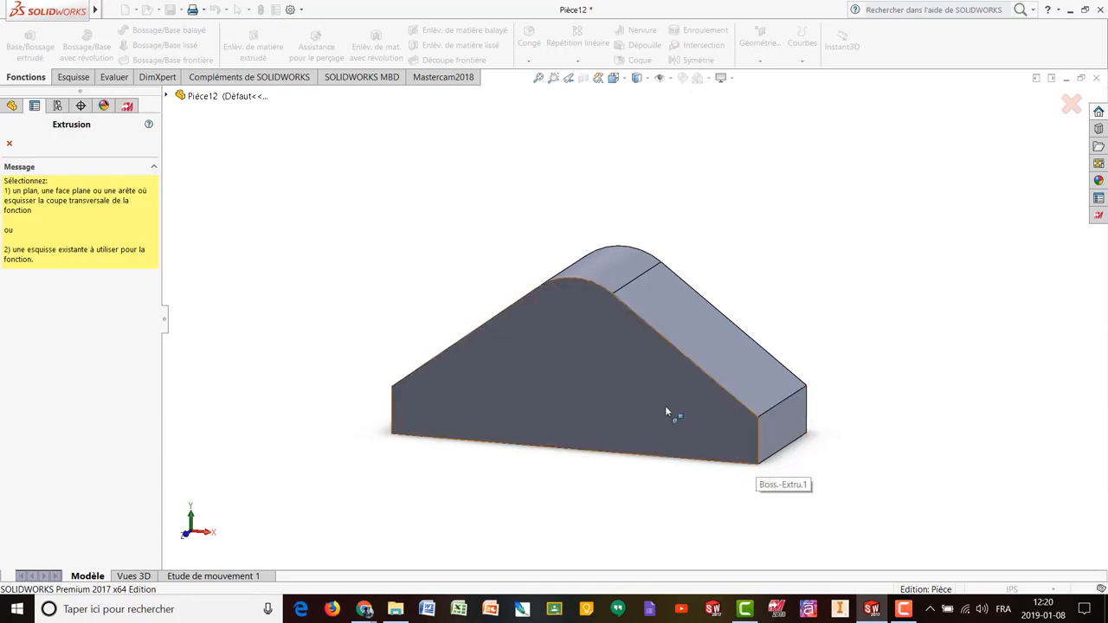
{"action": "middle_click_drag", "start_coordinate": [667, 413], "coordinate": [653, 389]}
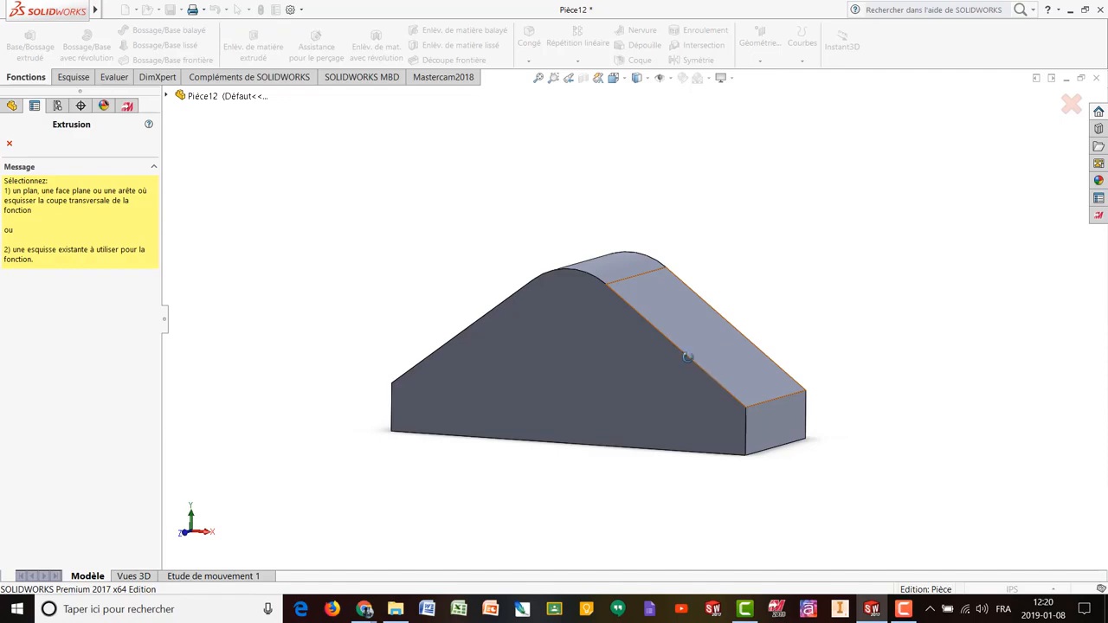
{"action": "middle_click_drag", "start_coordinate": [708, 334], "coordinate": [592, 351]}
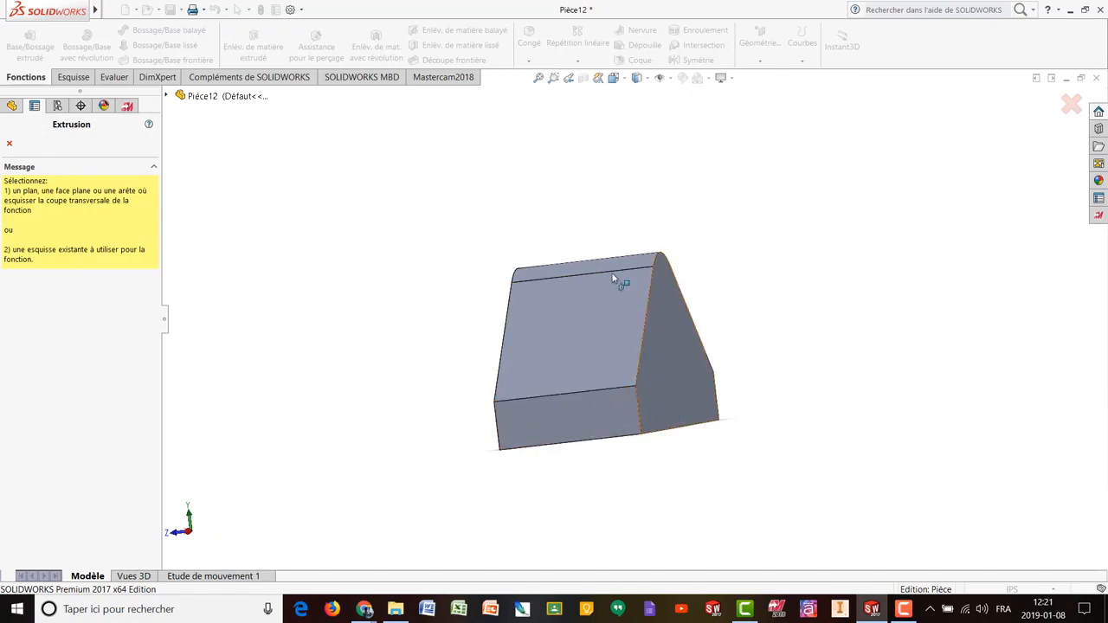
{"action": "left_click", "coordinate": [572, 421]}
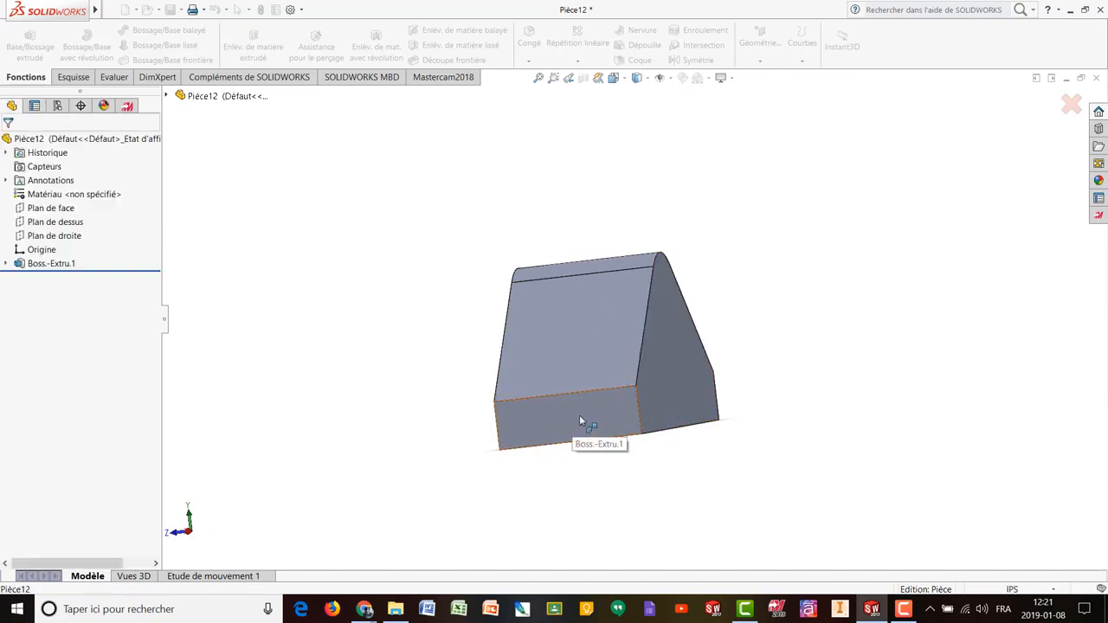
{"action": "left_click", "coordinate": [614, 78]}
{"action": "left_click", "coordinate": [647, 127]}
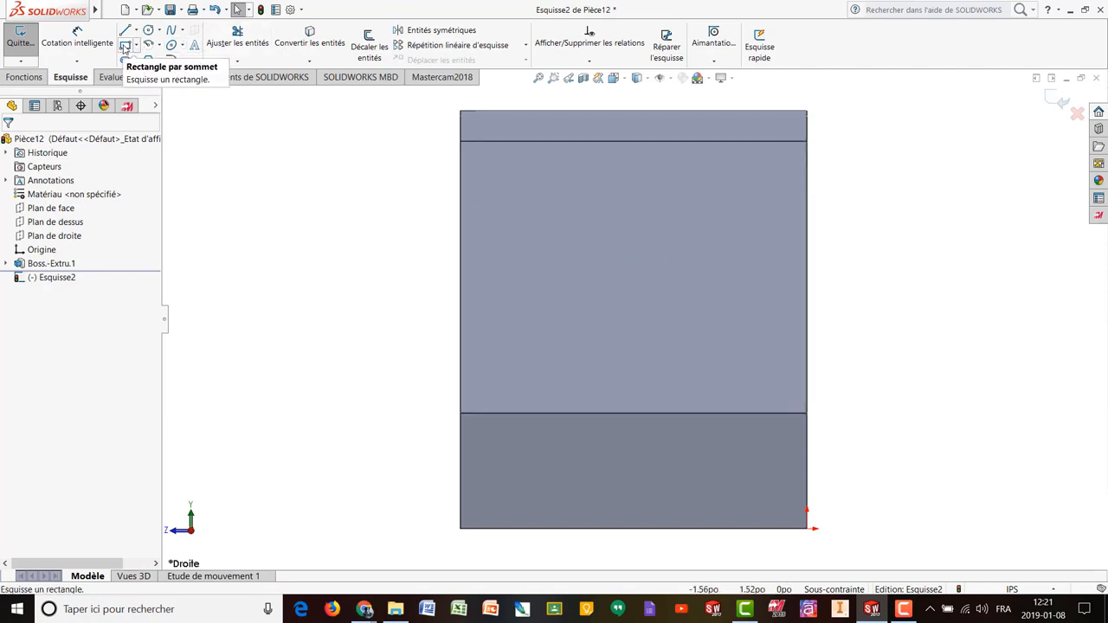
Step: Sketch a corner rectangle about 0.99 by 1.31 in, from the end face's upper front corner to the solid's top edge
{"action": "left_click", "coordinate": [125, 45]}
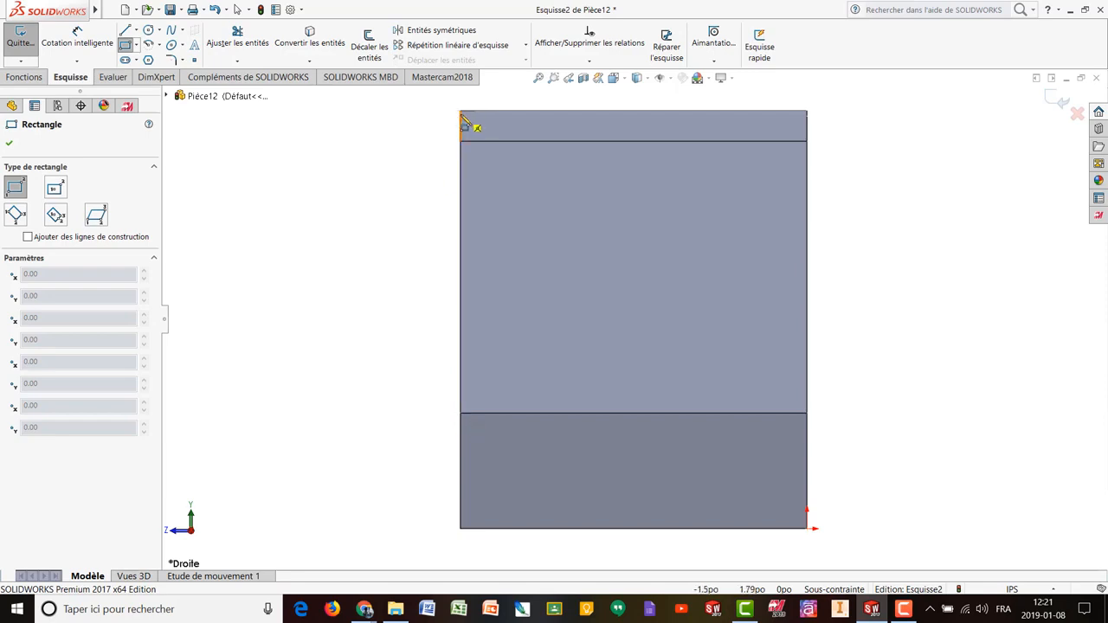
{"action": "left_click", "coordinate": [459, 413]}
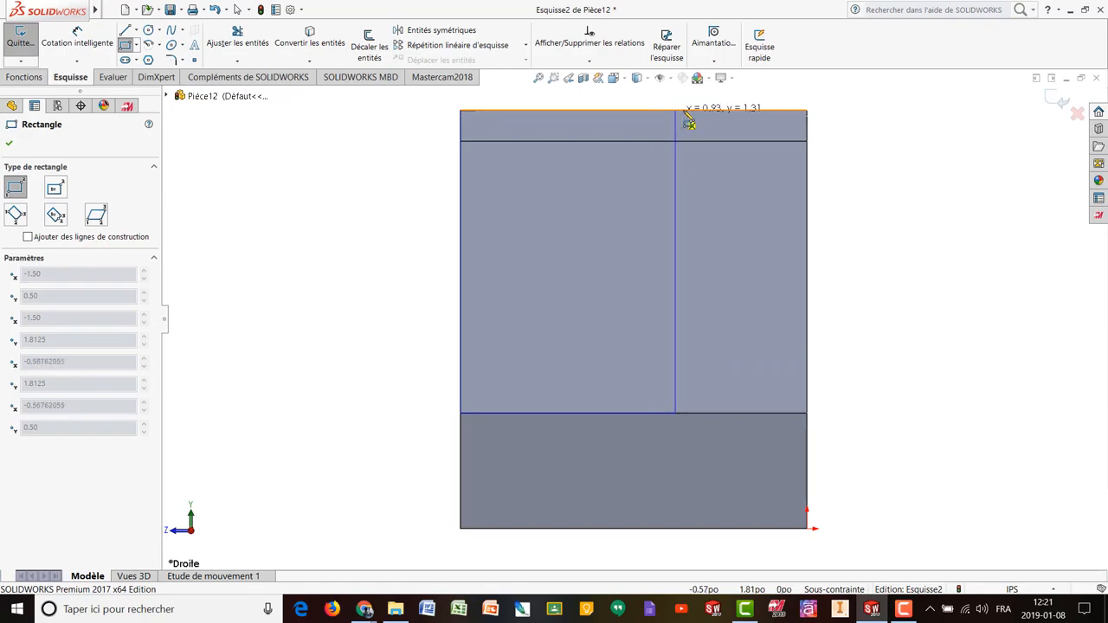
{"action": "left_click", "coordinate": [690, 111]}
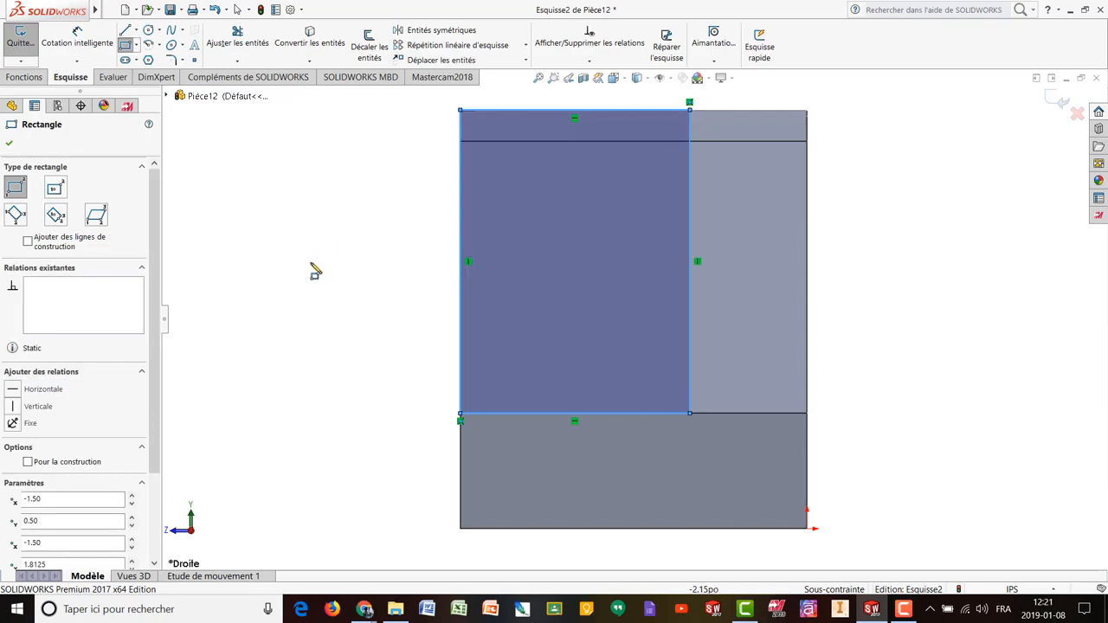
{"action": "mouse_move", "coordinate": [314, 269]}
{"action": "middle_mouse_down"}
{"action": "mouse_move", "coordinate": [401, 265]}
{"action": "mouse_move", "coordinate": [445, 287]}
{"action": "middle_mouse_up"}
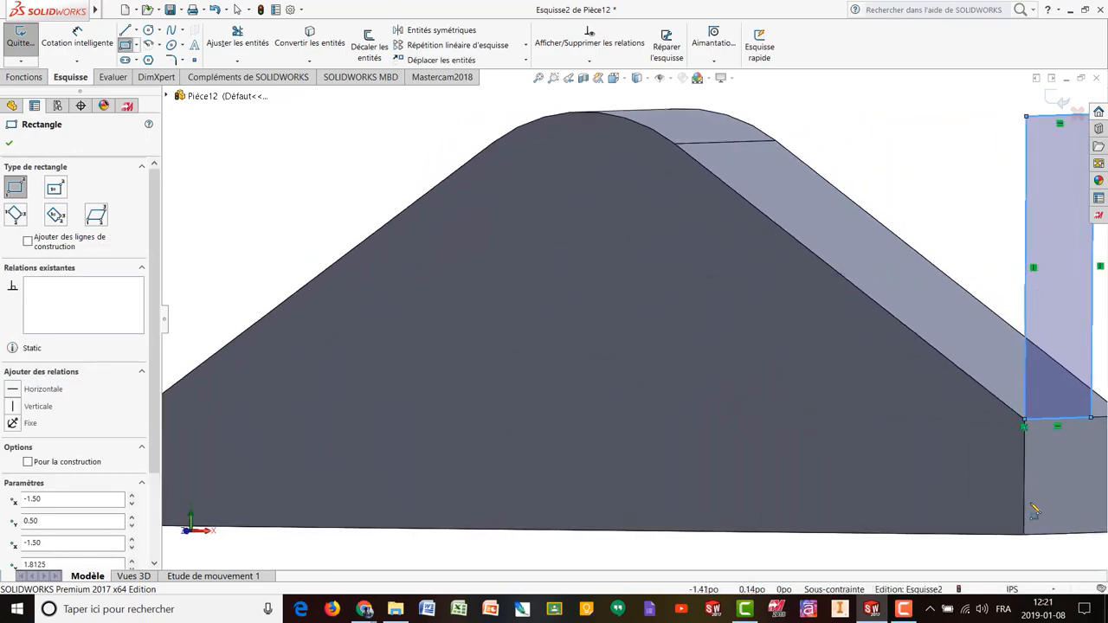
{"action": "left_click", "coordinate": [615, 79]}
{"action": "left_click", "coordinate": [647, 127]}
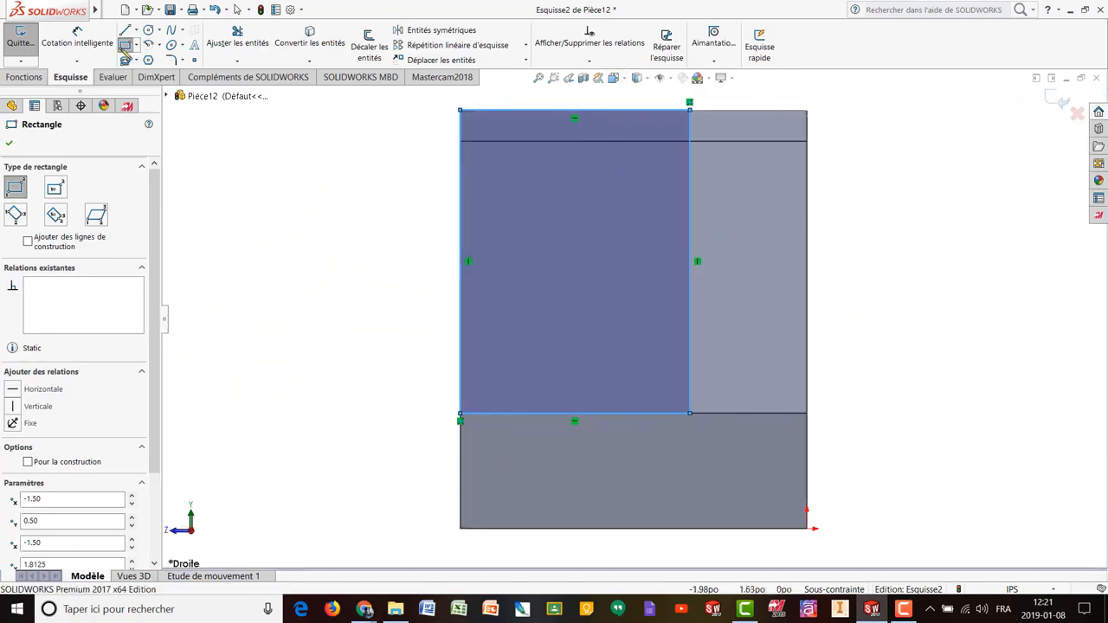
Step: Dimension the rectangle's top edge with the expression 1.5-(7/16) in
{"action": "left_click", "coordinate": [76, 39]}
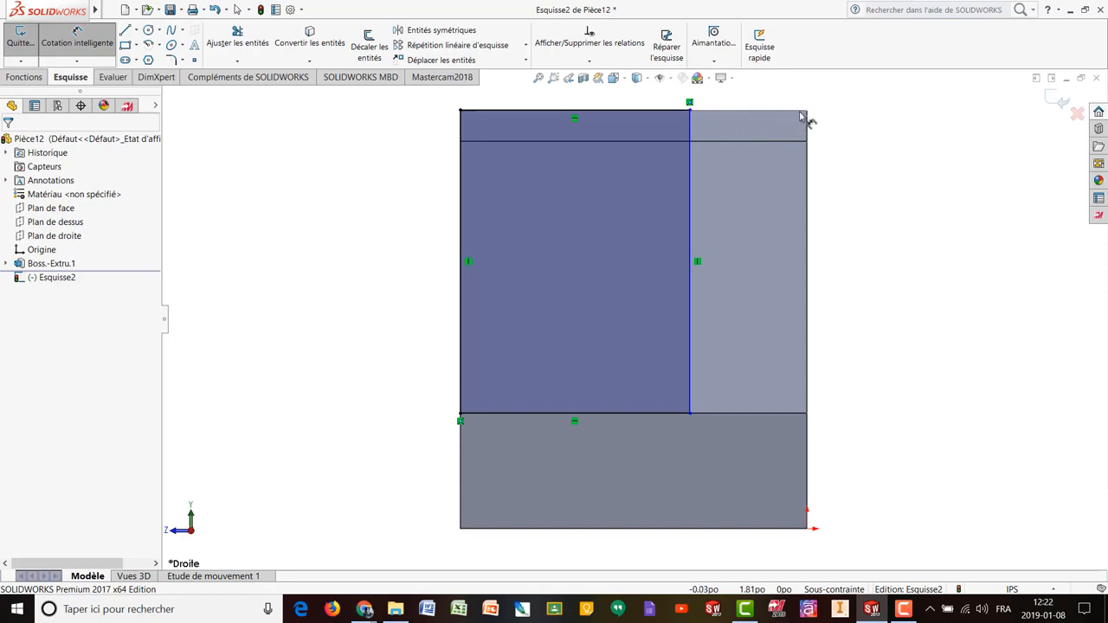
{"action": "scroll", "coordinate": [650, 98], "scroll_direction": "up", "scroll_amount": 1}
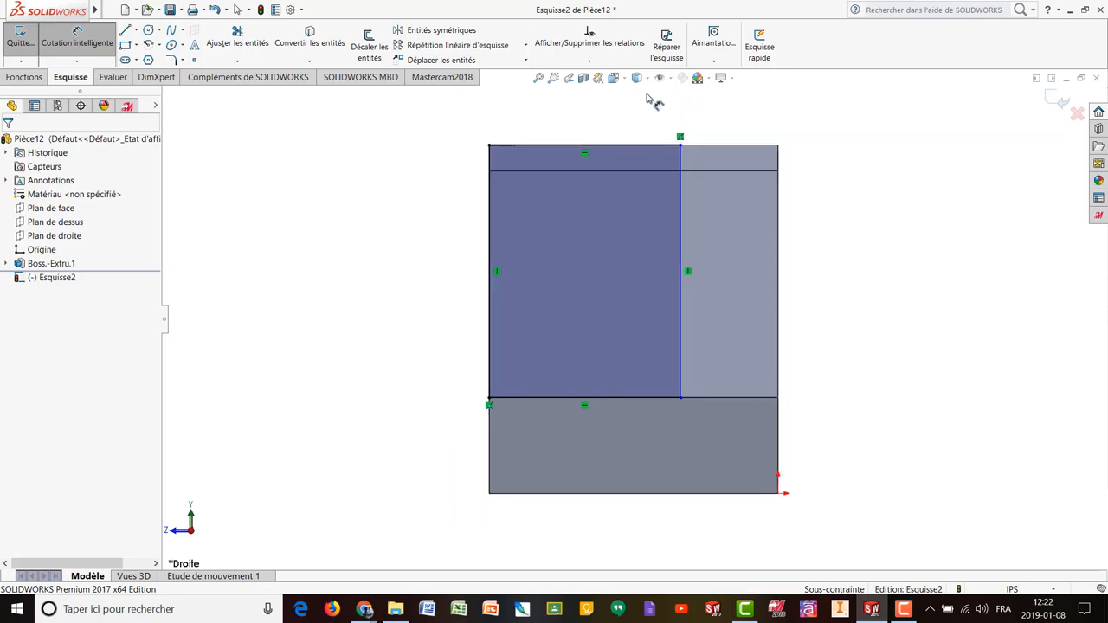
{"action": "scroll", "coordinate": [670, 153], "scroll_direction": "down", "scroll_amount": 2}
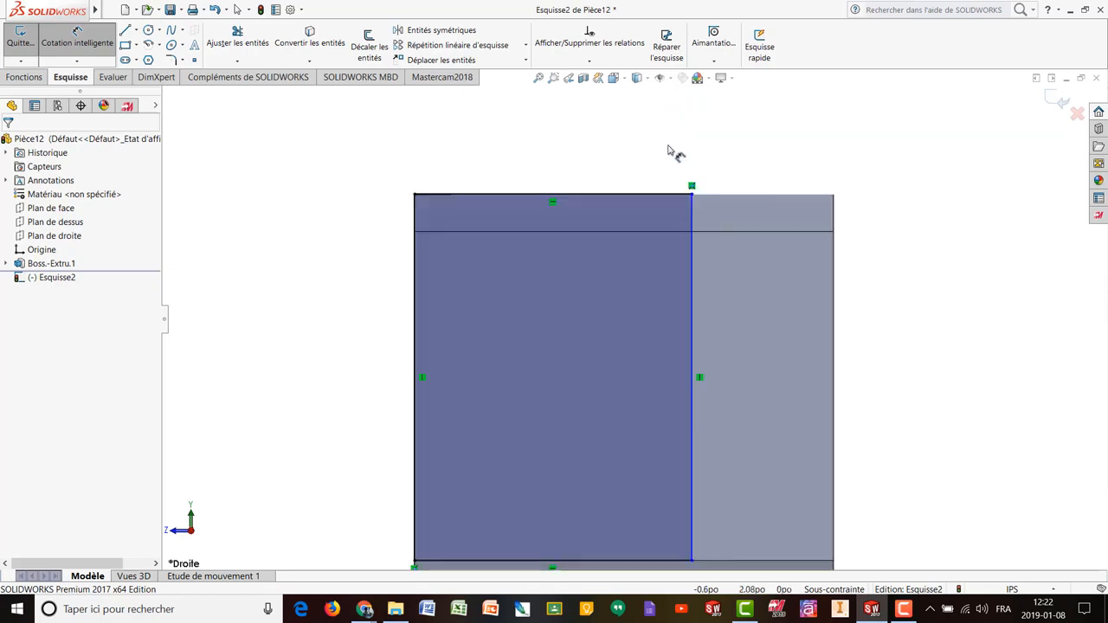
{"action": "left_click", "coordinate": [639, 194]}
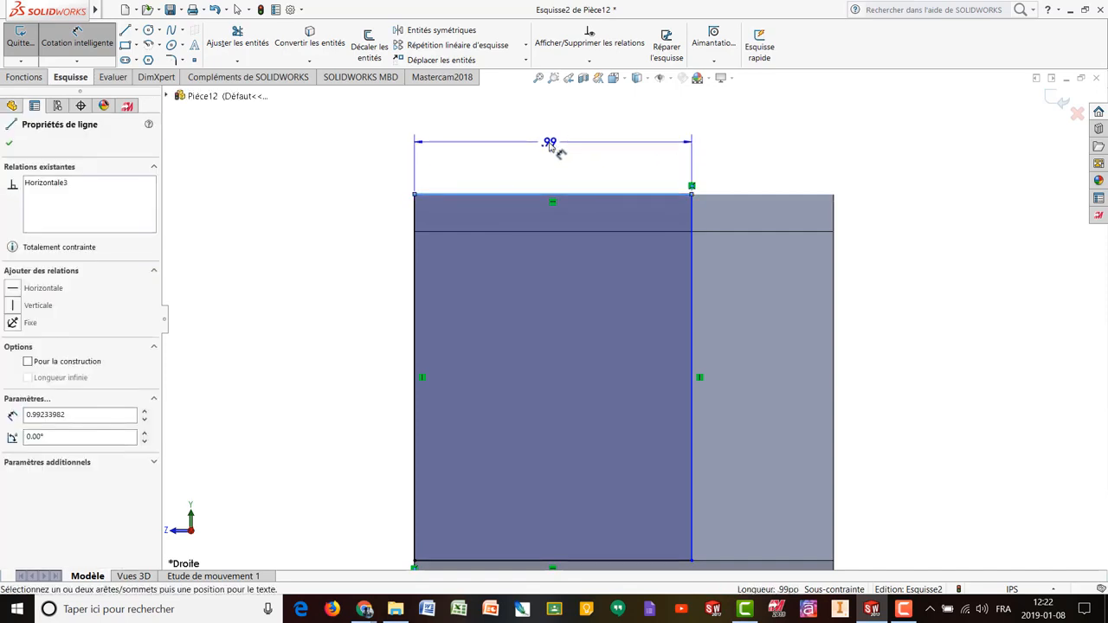
{"action": "left_click", "coordinate": [550, 145]}
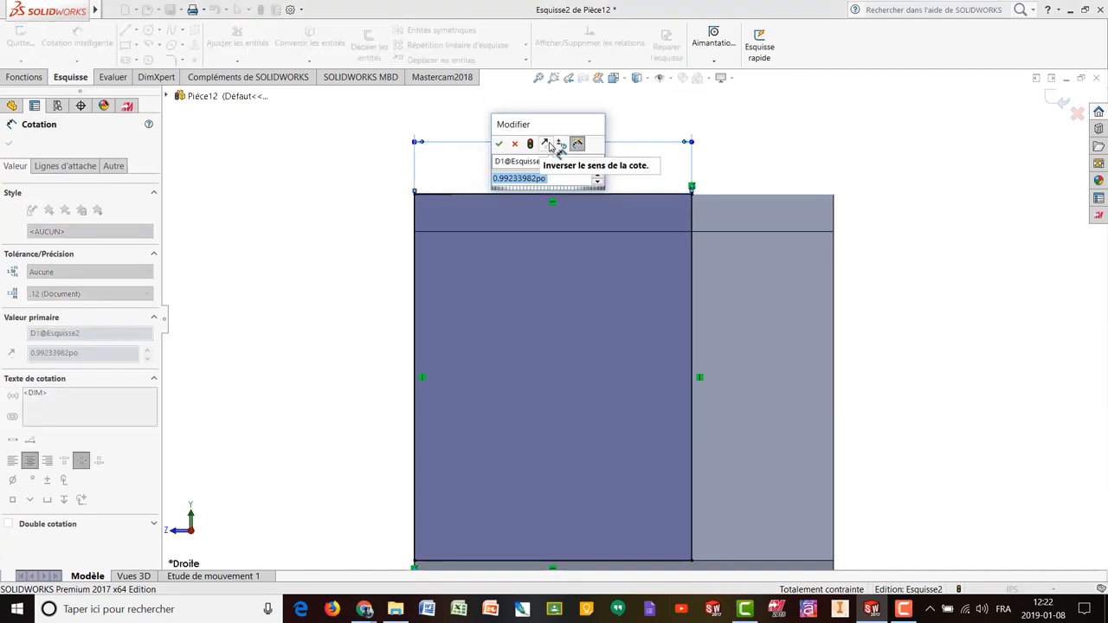
{"action": "type", "text": "1.5"}
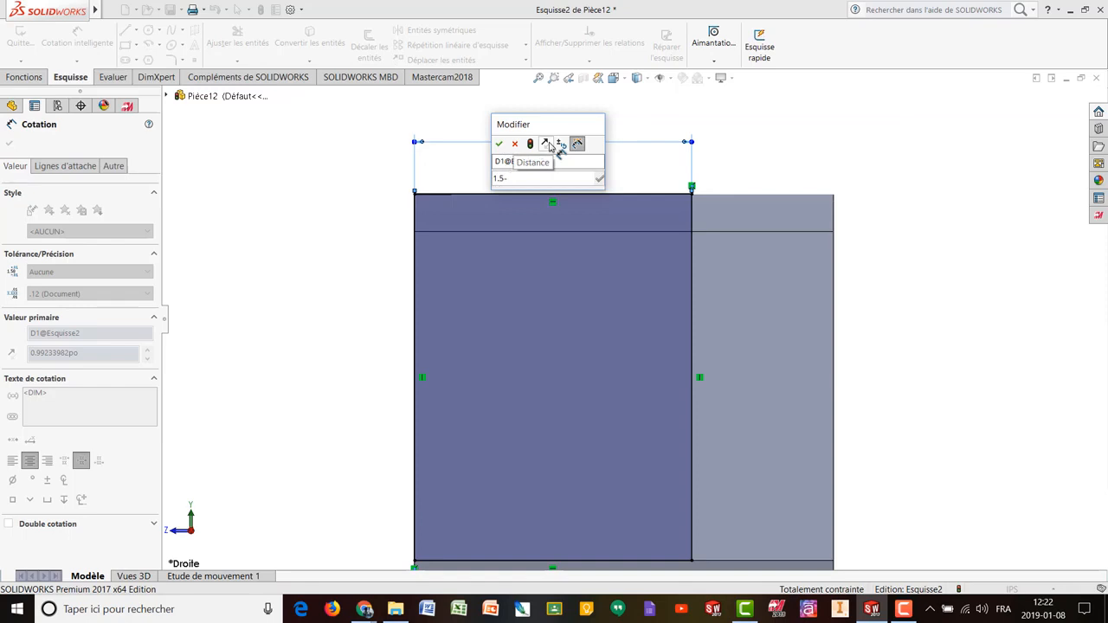
{"action": "type", "text": "-("}
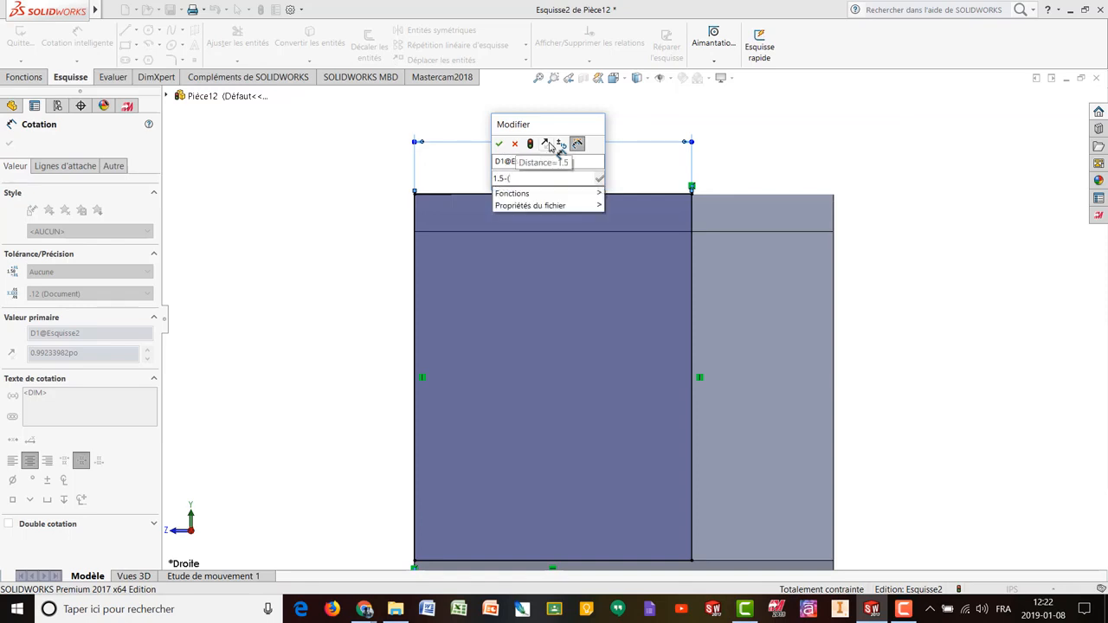
{"action": "type", "text": "7/16)"}
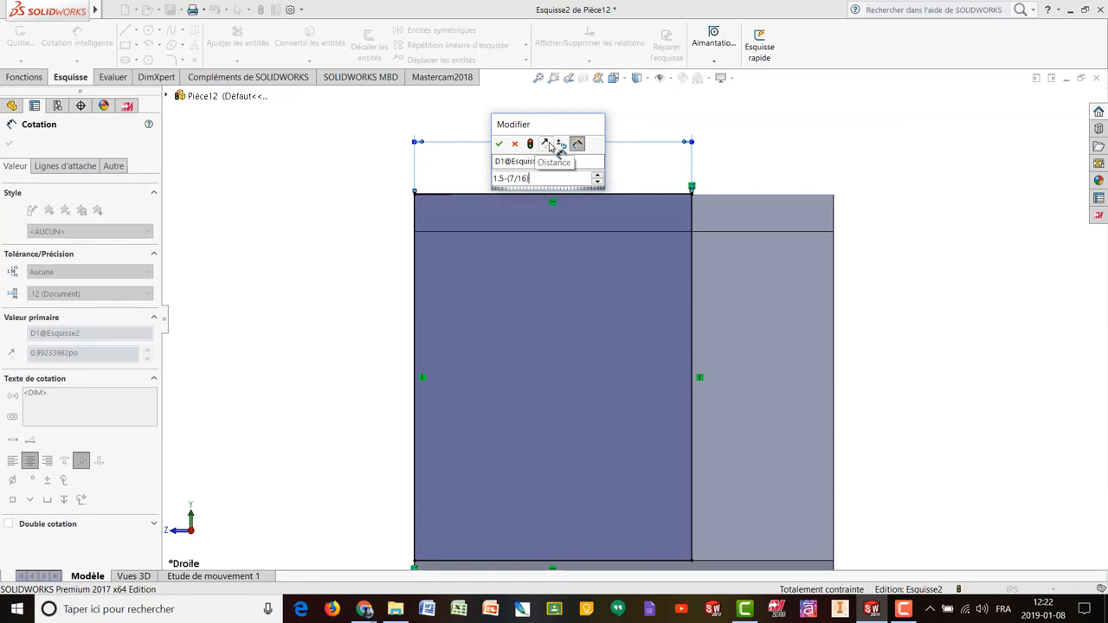
{"action": "key", "text": "Return"}
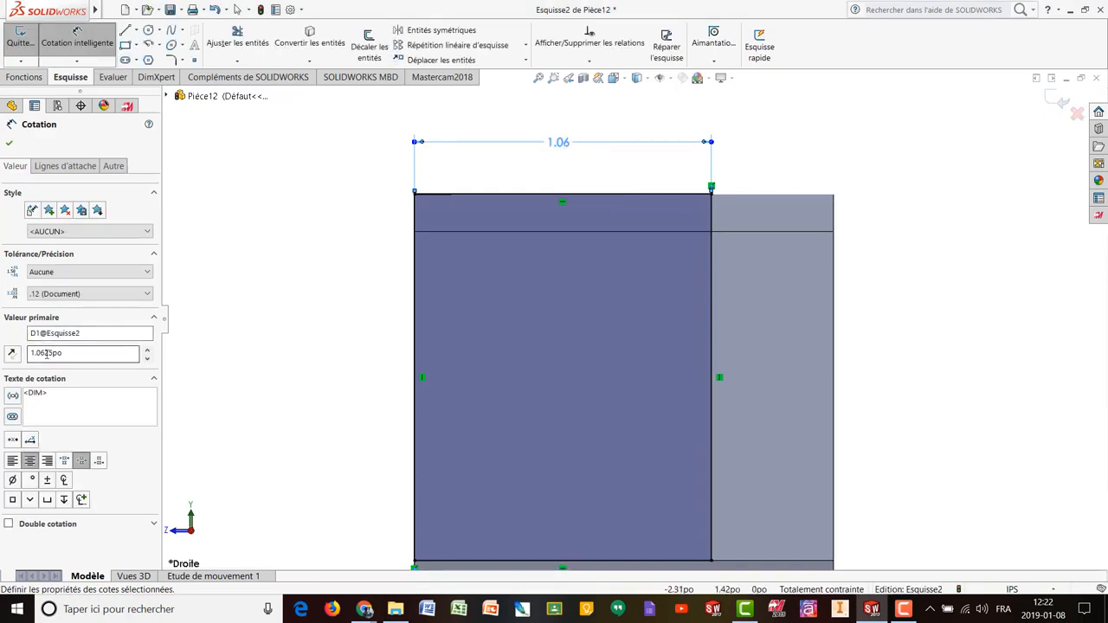
Step: Undo the last dimension value and delete the dimension on the rectangle's top edge
{"action": "left_click", "coordinate": [215, 10]}
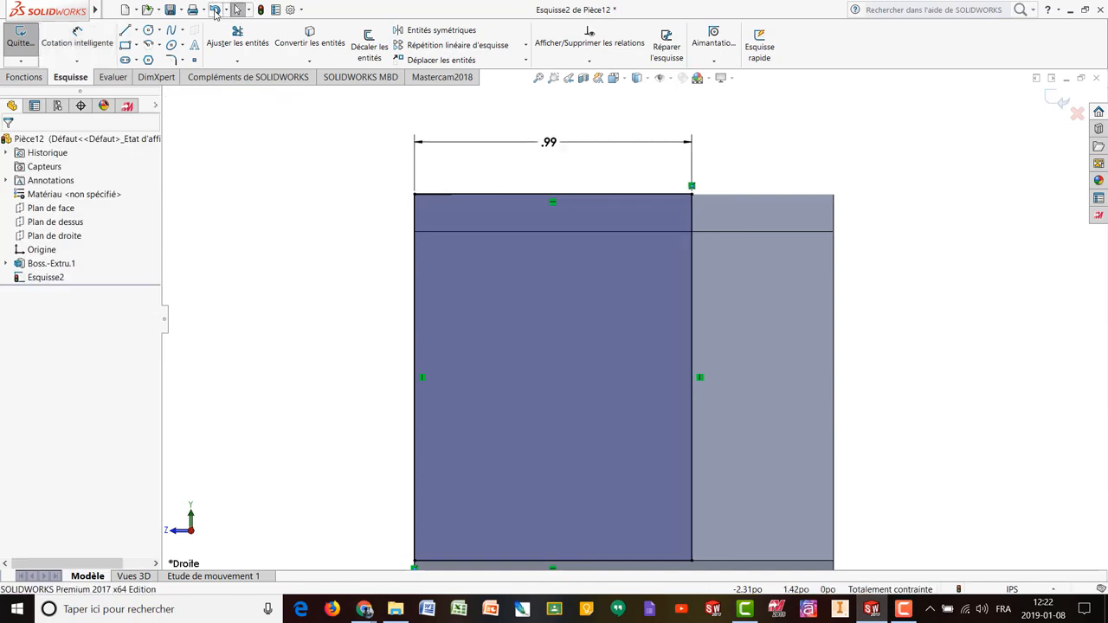
{"action": "left_click", "coordinate": [575, 145]}
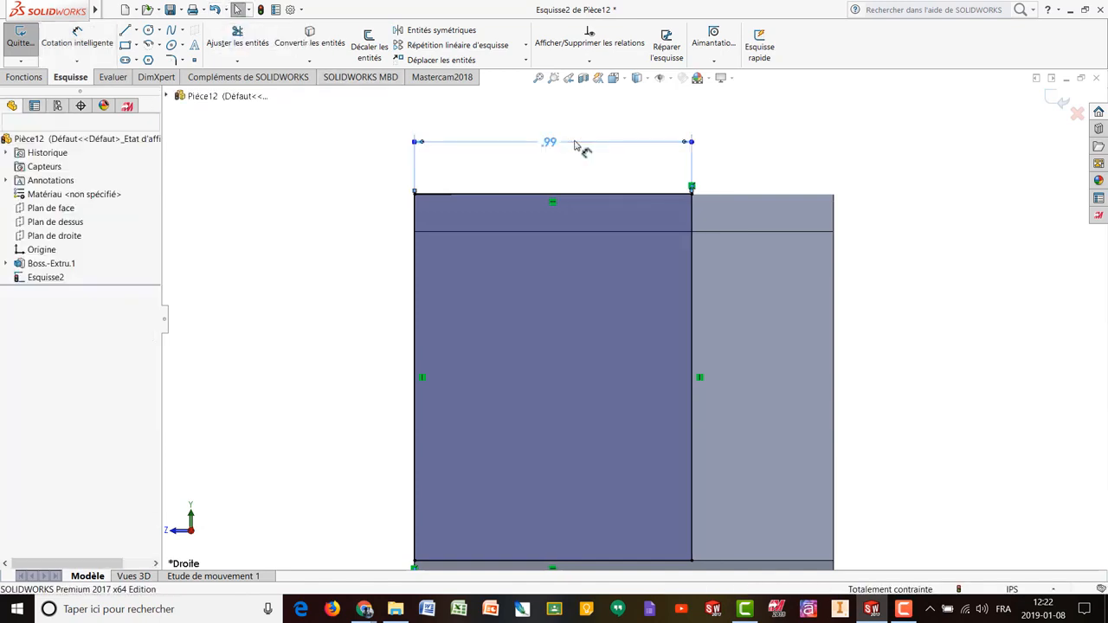
{"action": "key", "text": "Delete"}
Step: Dimension the distance from the rectangle's inner vertical edge to the solid's rear edge as 7/16 in
{"action": "left_click", "coordinate": [74, 43]}
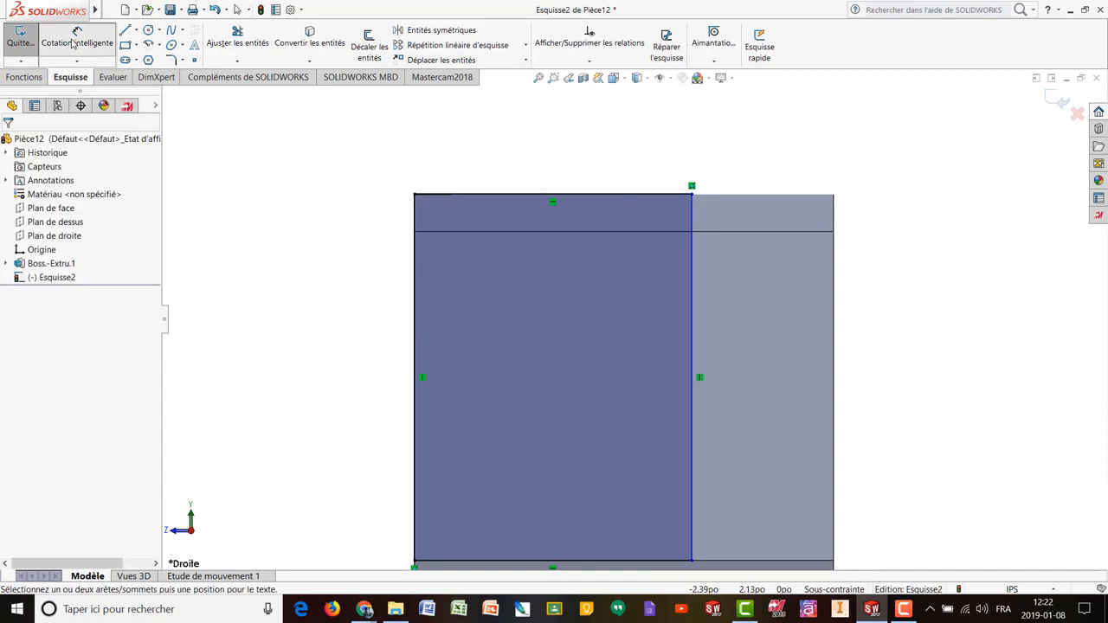
{"action": "left_click", "coordinate": [693, 216]}
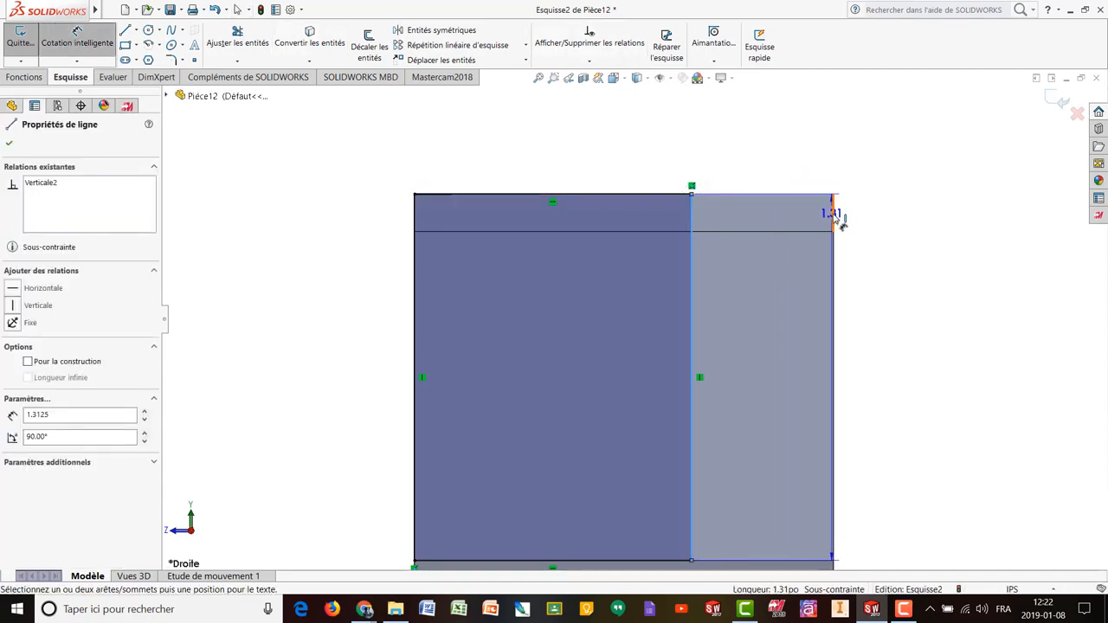
{"action": "left_click", "coordinate": [835, 263]}
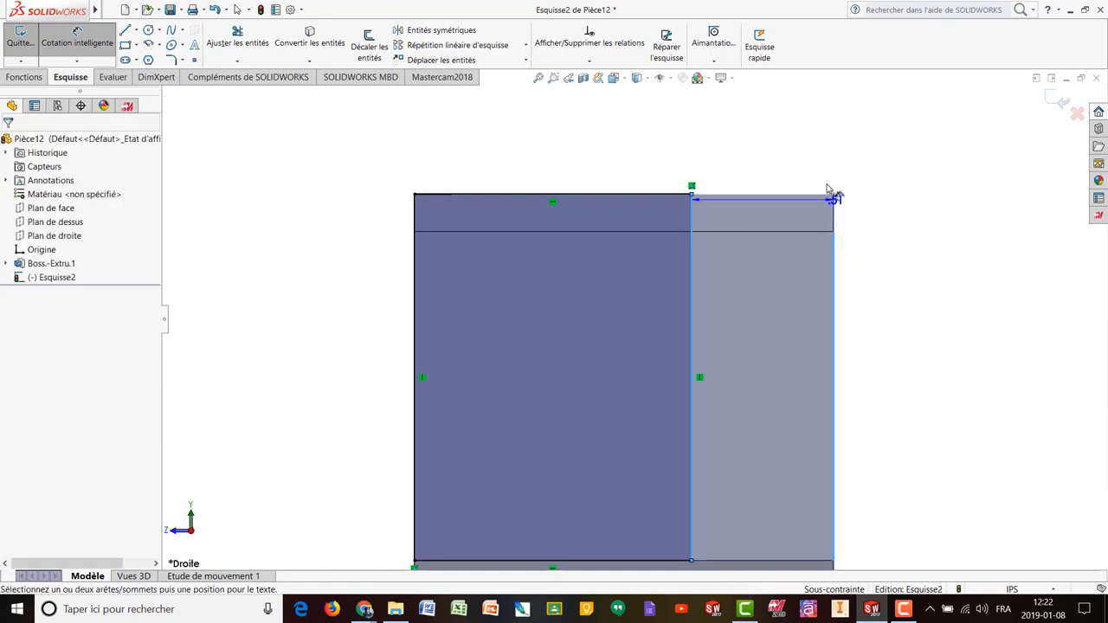
{"action": "left_click", "coordinate": [774, 136]}
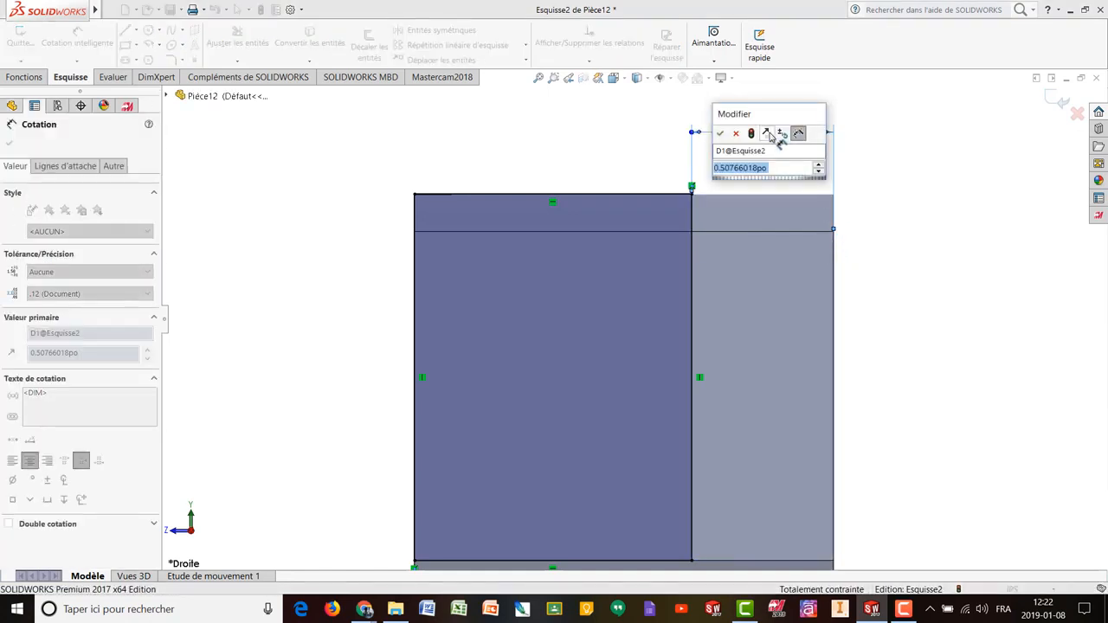
{"action": "type", "text": "7/16"}
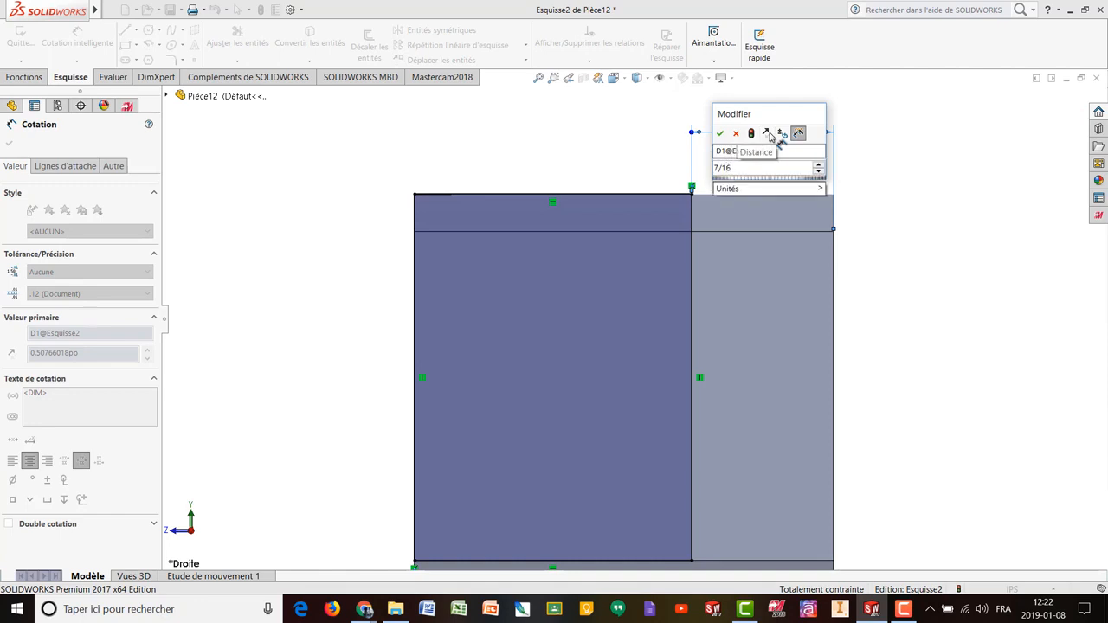
{"action": "key", "text": "Return"}
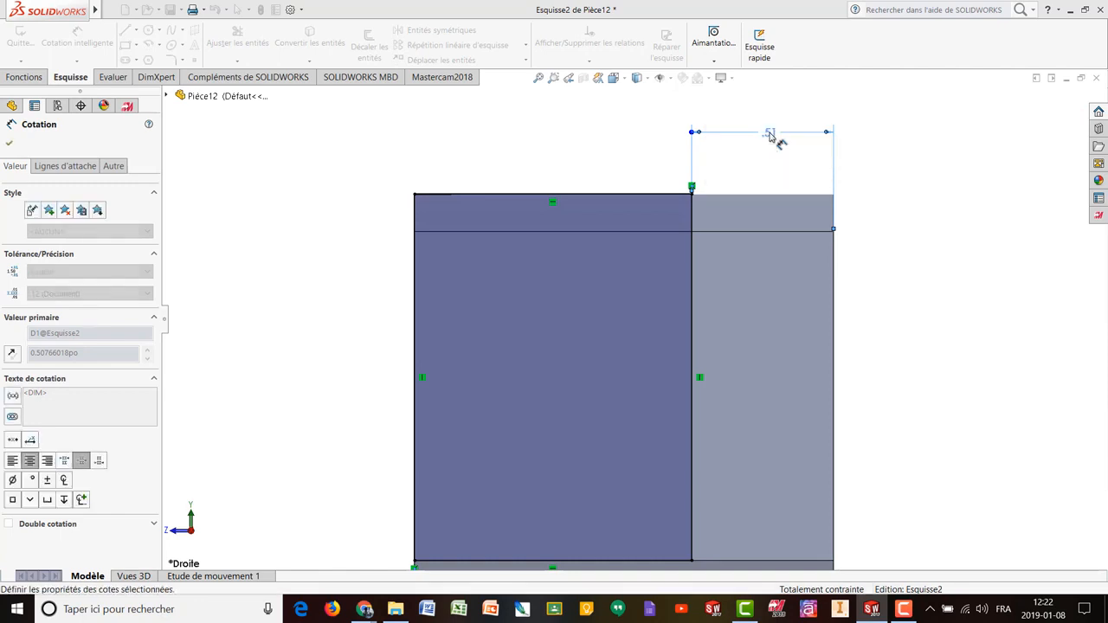
Step: Add a driven dimension to the rectangle's top edge, try to edit it, and delete it
{"action": "left_click", "coordinate": [573, 195]}
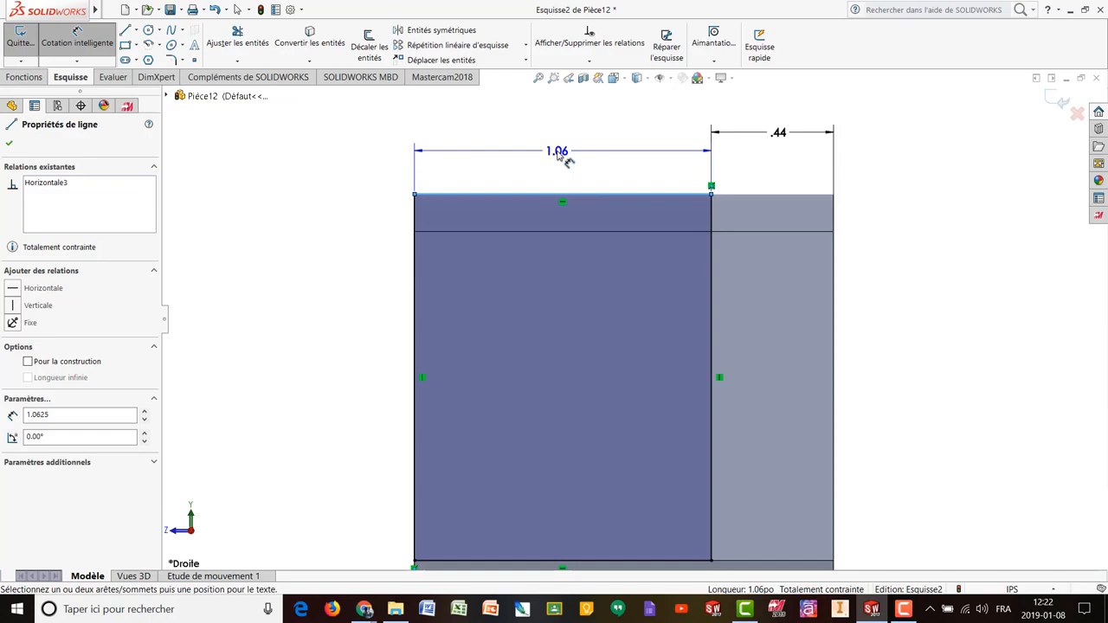
{"action": "left_click", "coordinate": [561, 155]}
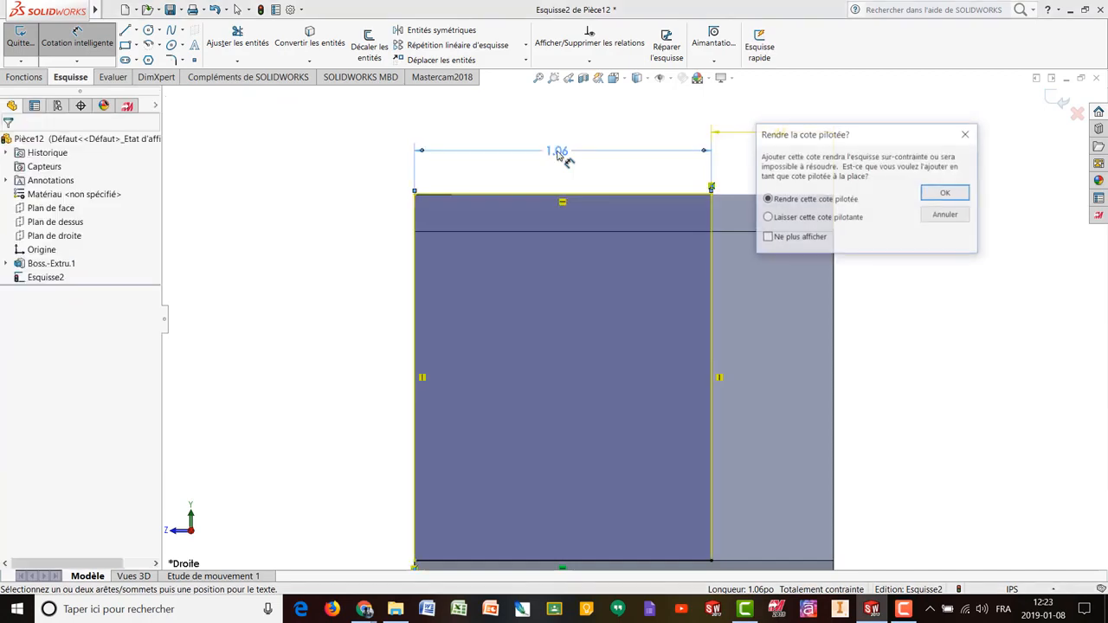
{"action": "left_click", "coordinate": [952, 191]}
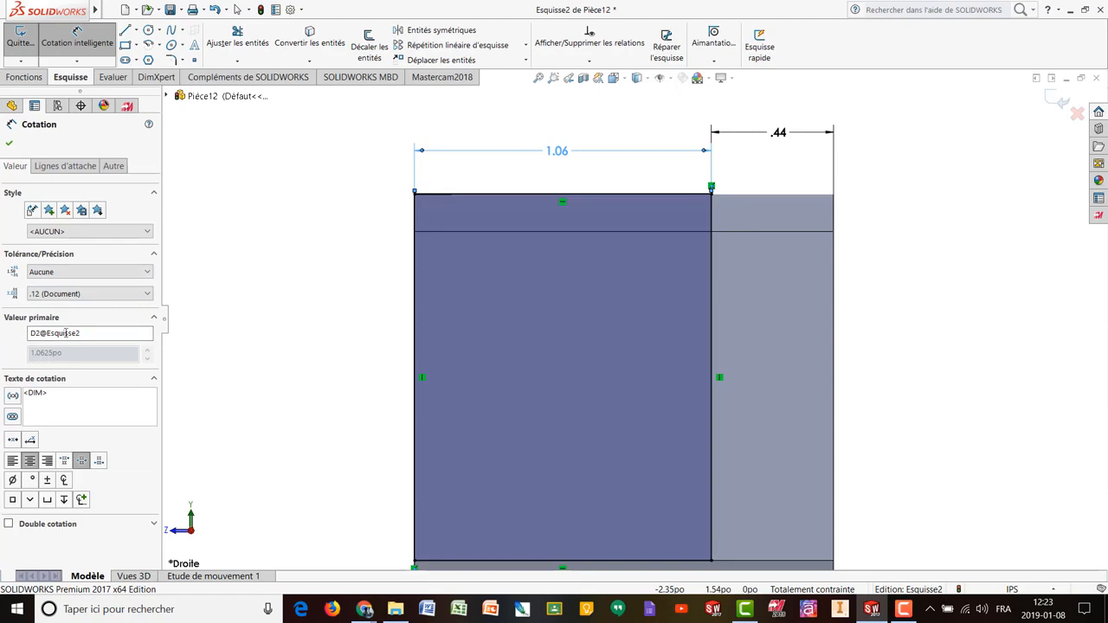
{"action": "left_click", "coordinate": [9, 142]}
{"action": "double_click", "coordinate": [561, 154]}
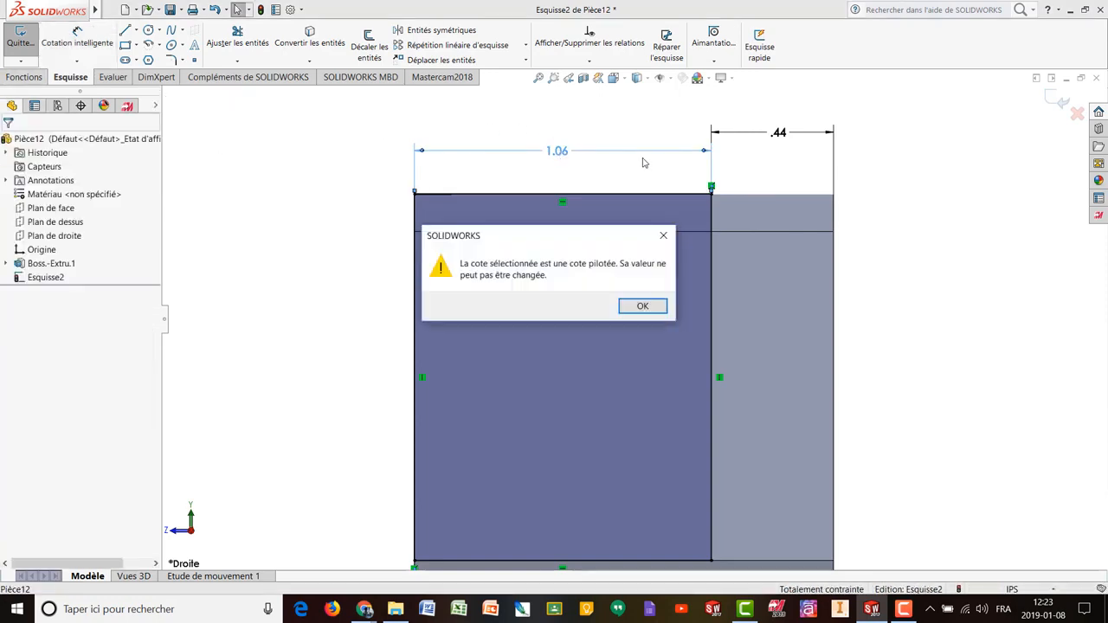
{"action": "left_click", "coordinate": [660, 306]}
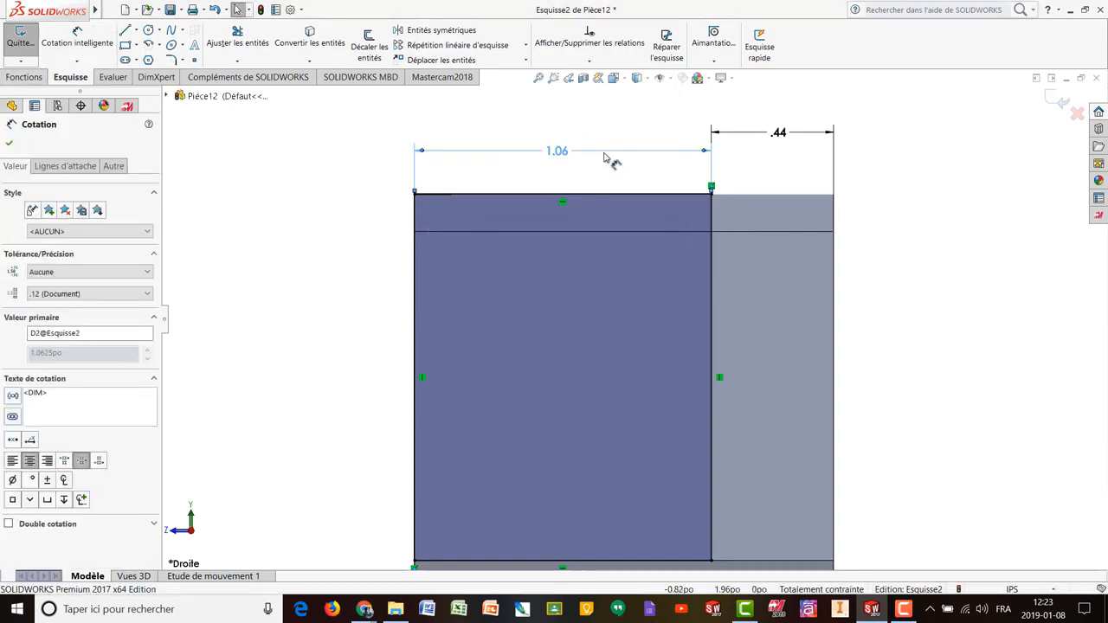
{"action": "key", "text": "Delete"}
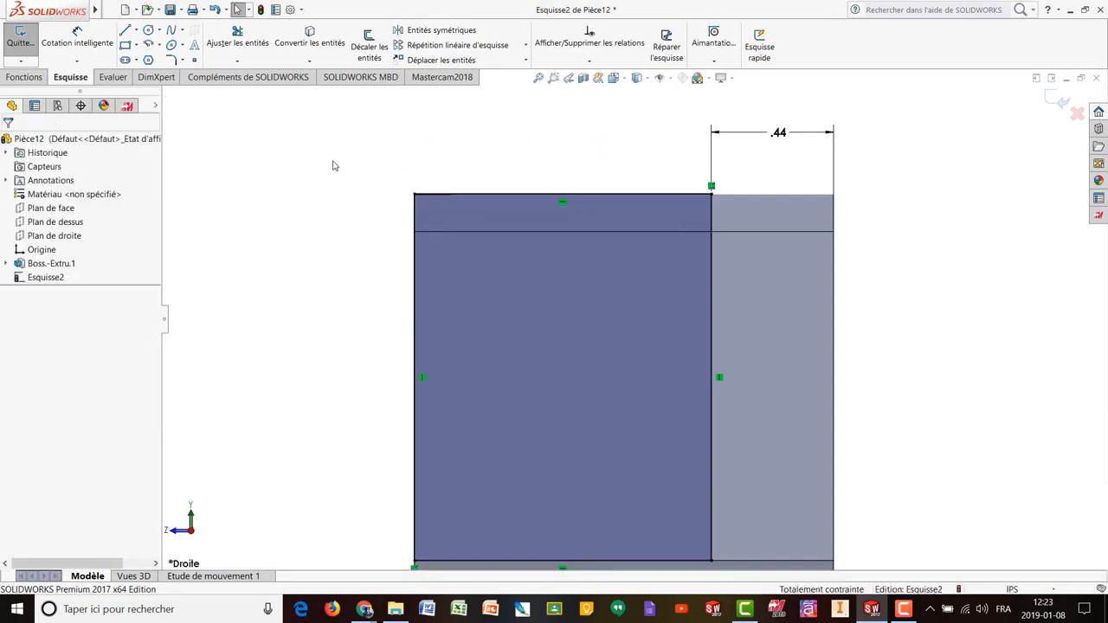
Step: Finish the rectangle sketch and cut it through the whole solid with the end condition A travers tout (Through All)
{"action": "key", "text": "f"}
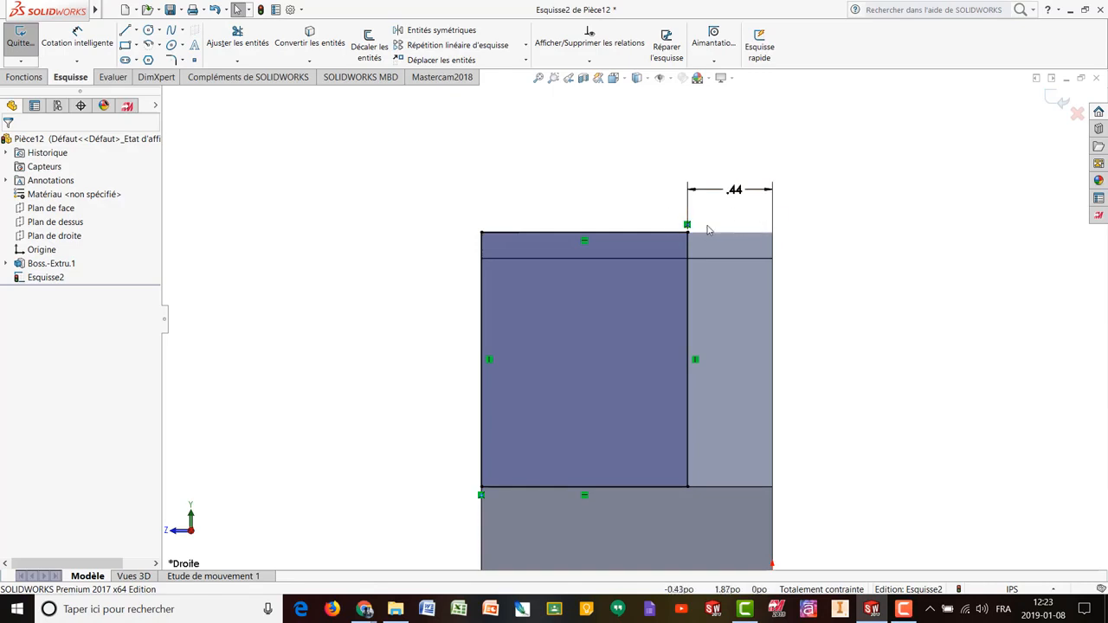
{"action": "left_click", "coordinate": [1057, 98]}
{"action": "mouse_move", "coordinate": [416, 200]}
{"action": "middle_mouse_down"}
{"action": "mouse_move", "coordinate": [470, 193]}
{"action": "mouse_move", "coordinate": [517, 239]}
{"action": "middle_mouse_up"}
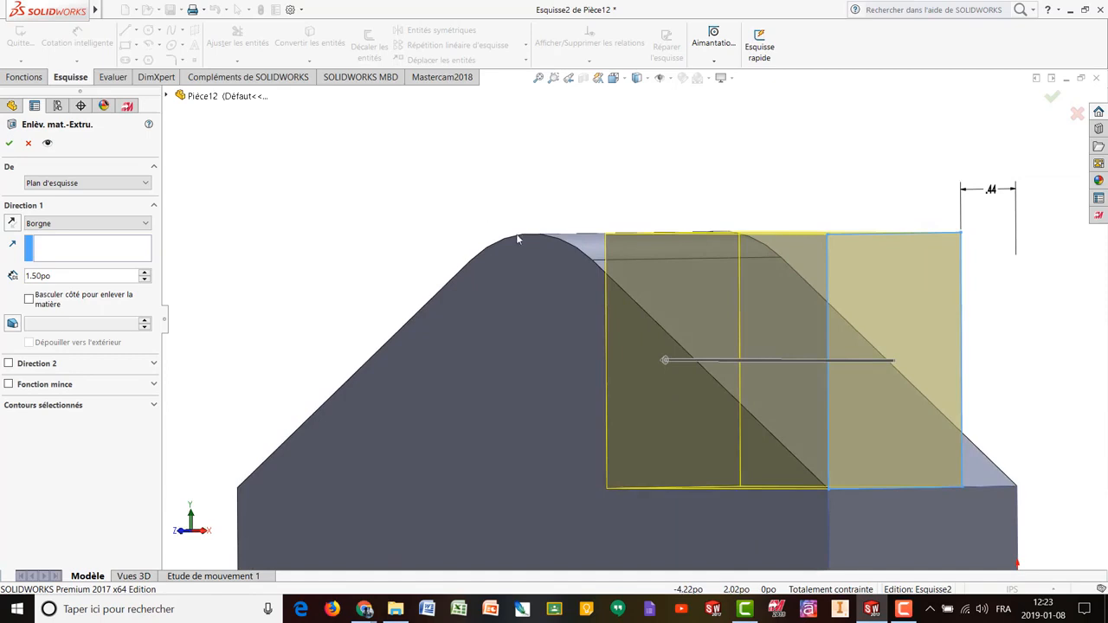
{"action": "left_click", "coordinate": [135, 227]}
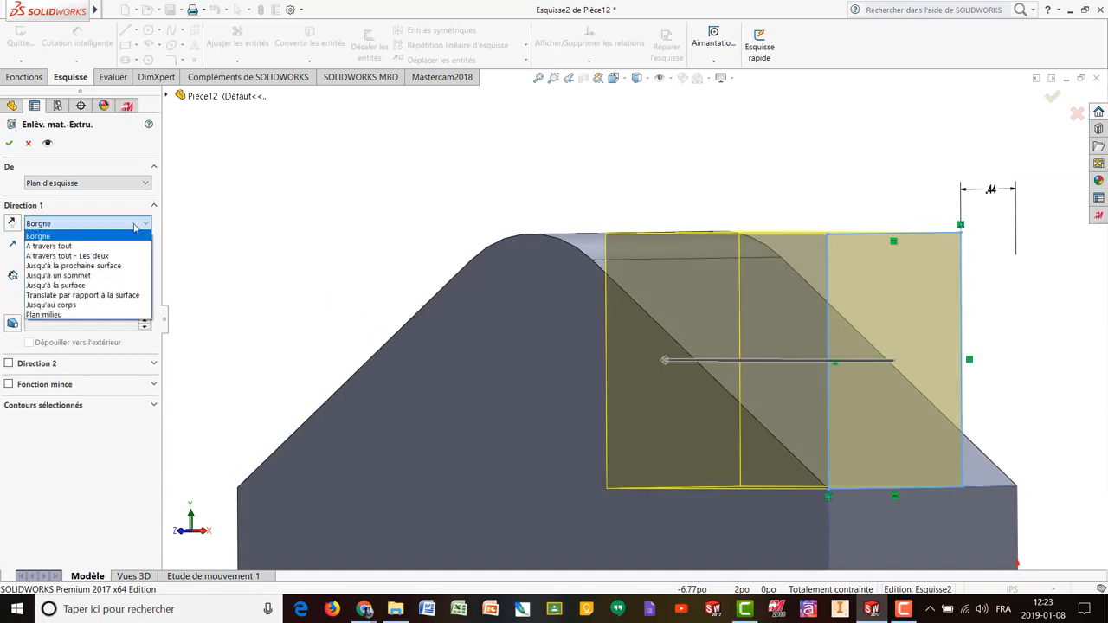
{"action": "left_click", "coordinate": [54, 247]}
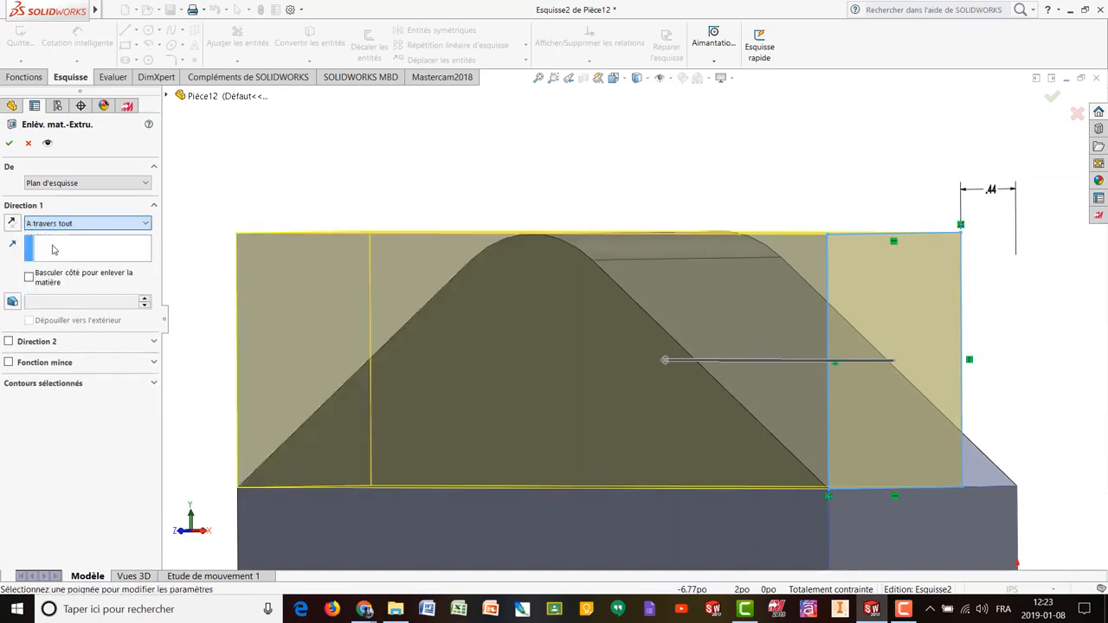
{"action": "left_click", "coordinate": [9, 143]}
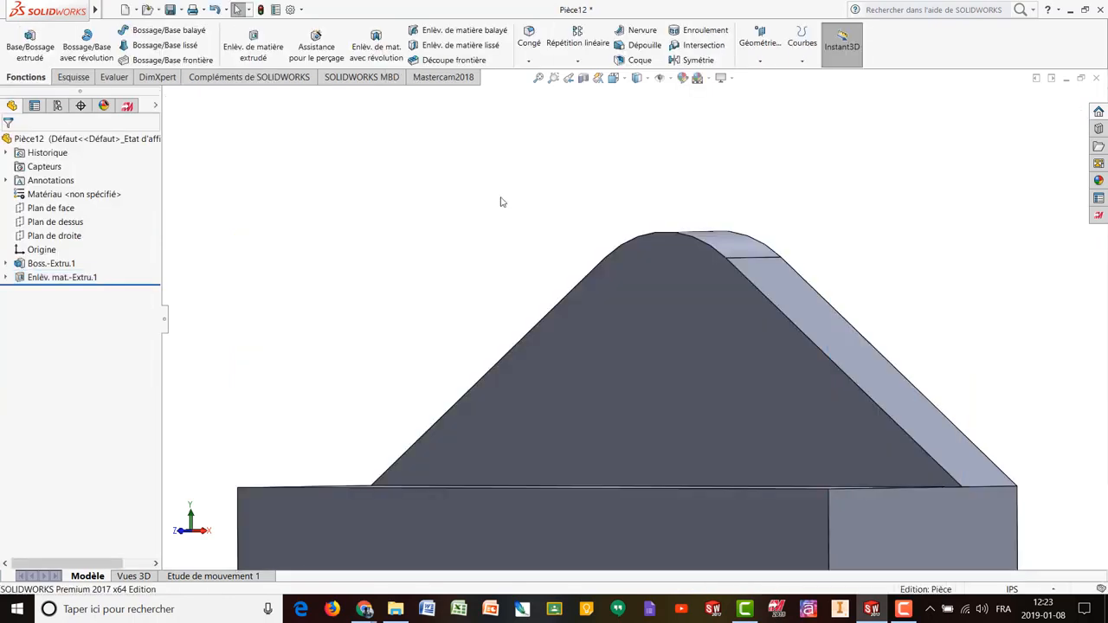
Step: Start an extruded cut with its sketch on the upright's front face above the base ledge
{"action": "middle_click_drag", "start_coordinate": [512, 226], "coordinate": [611, 372]}
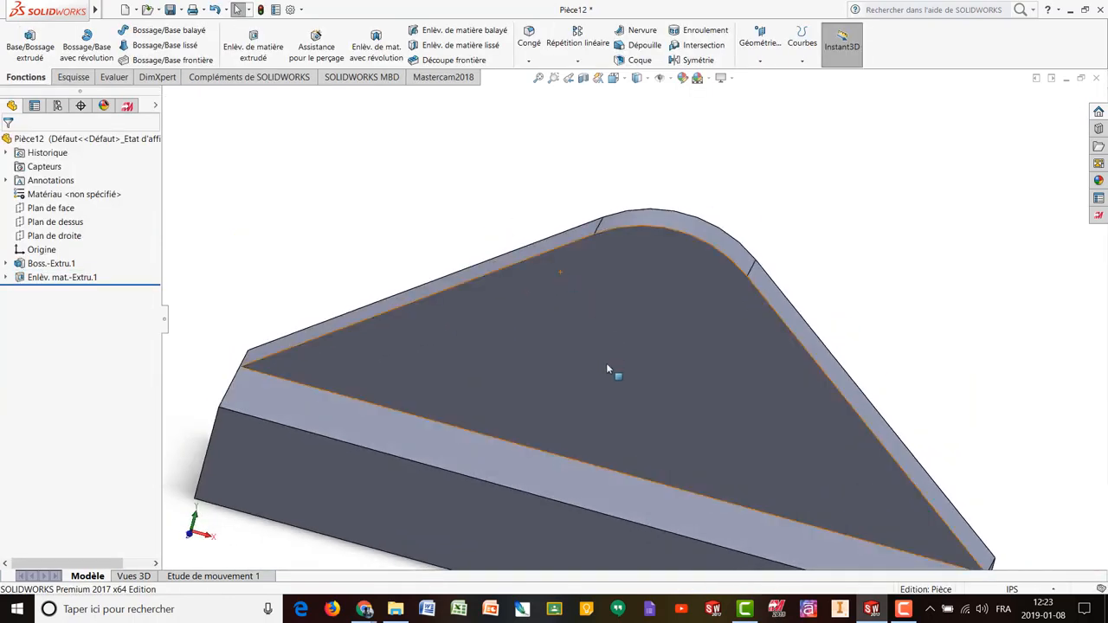
{"action": "middle_click_drag", "start_coordinate": [631, 420], "coordinate": [645, 322]}
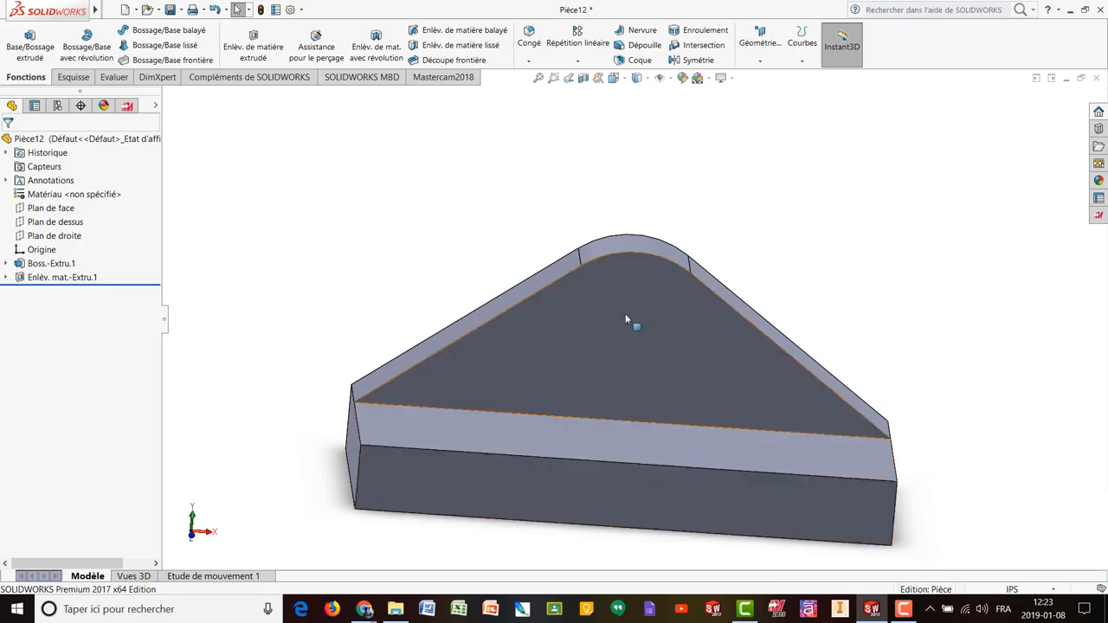
{"action": "middle_click_drag", "start_coordinate": [517, 153], "coordinate": [507, 120]}
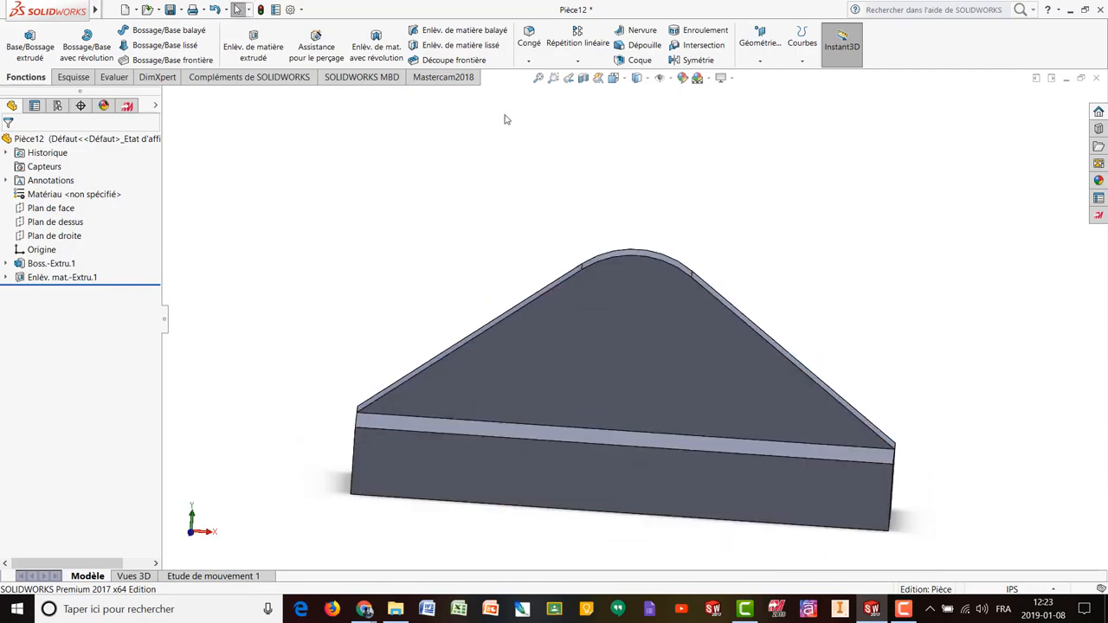
{"action": "left_click", "coordinate": [254, 49]}
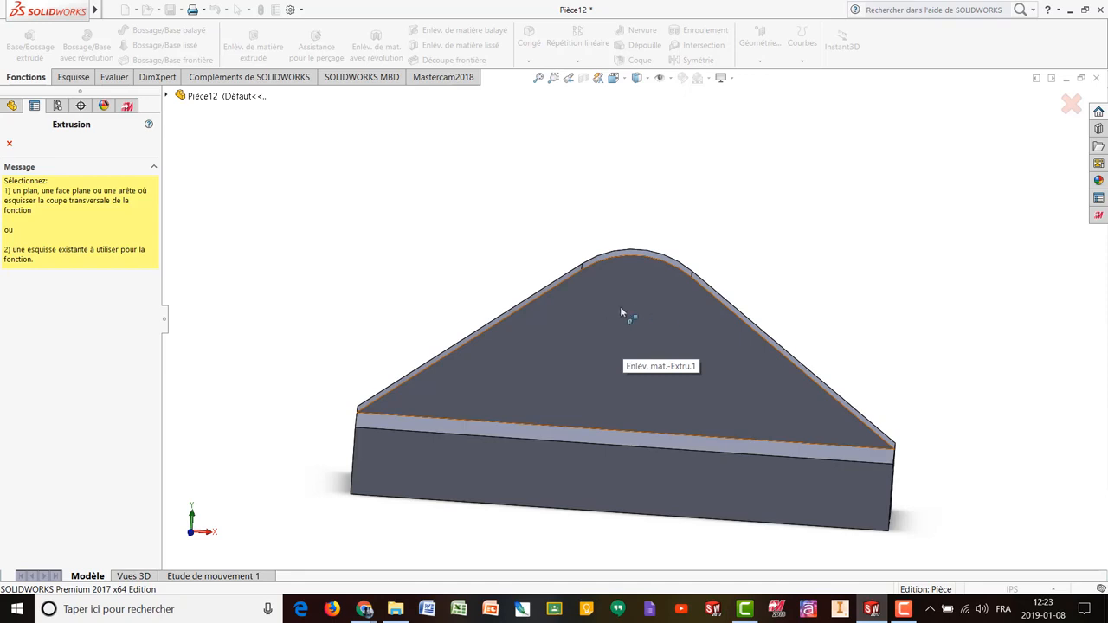
{"action": "middle_click_drag", "start_coordinate": [685, 246], "coordinate": [566, 272]}
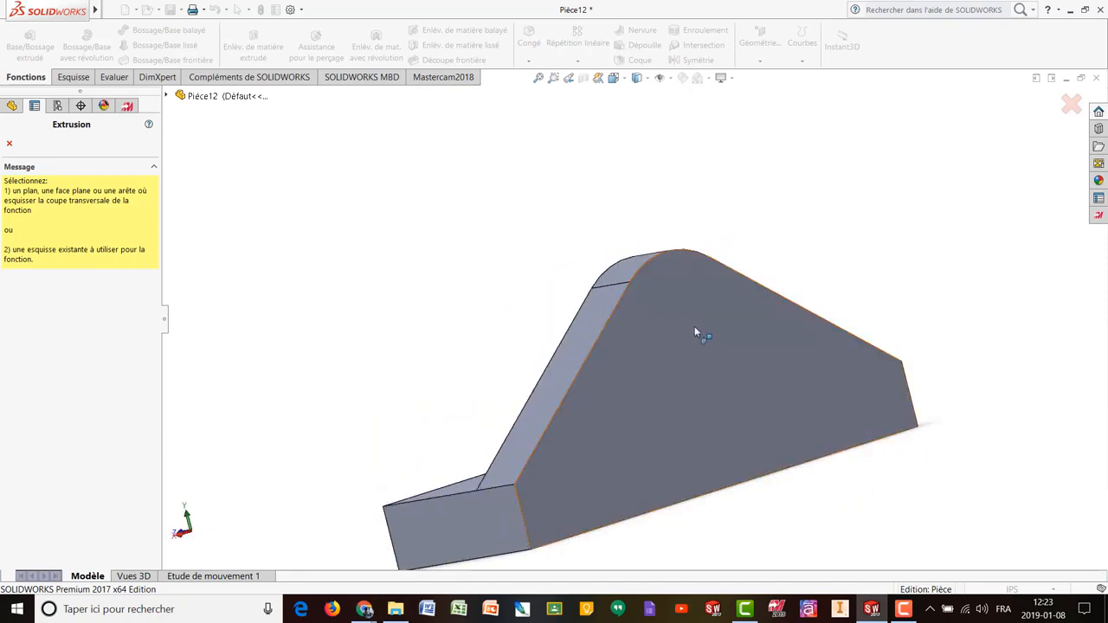
{"action": "mouse_move", "coordinate": [486, 274]}
{"action": "middle_mouse_down"}
{"action": "mouse_move", "coordinate": [611, 250]}
{"action": "mouse_move", "coordinate": [652, 289]}
{"action": "mouse_move", "coordinate": [618, 308]}
{"action": "middle_mouse_up"}
{"action": "left_click", "coordinate": [634, 301]}
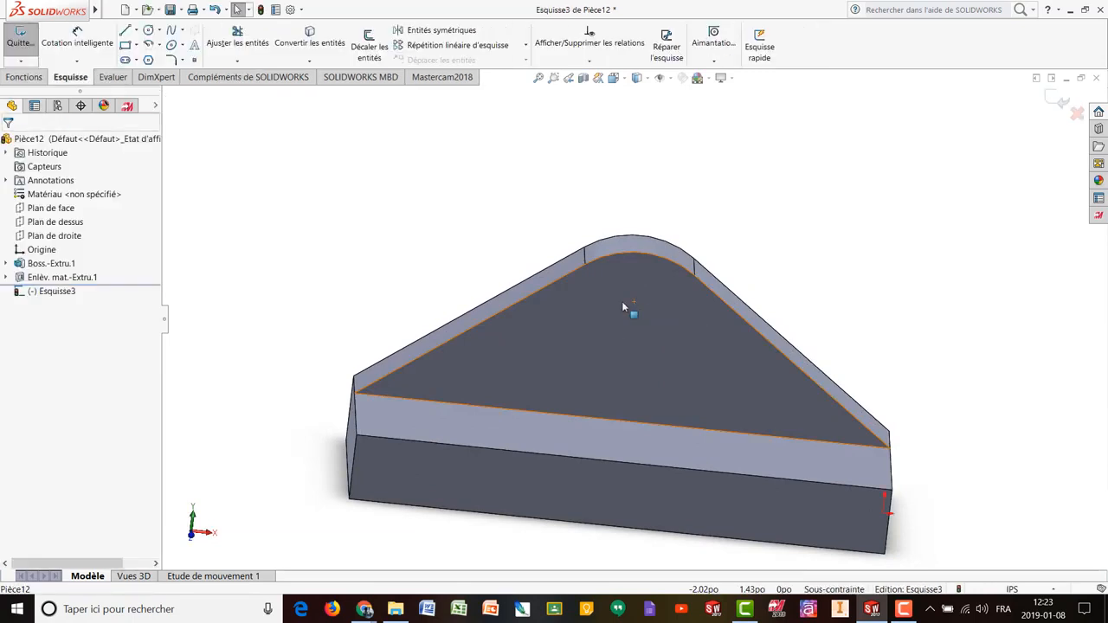
Step: In the front view, sketch a circle about 0.49 in in diameter centred on the rounded peak's arc centre
{"action": "left_click", "coordinate": [158, 31]}
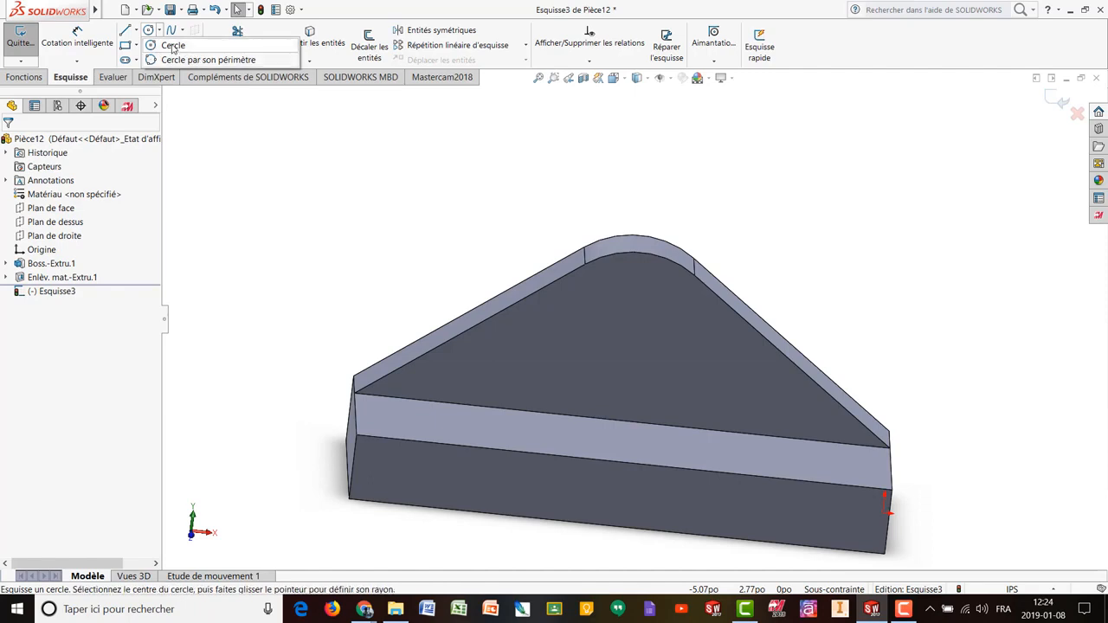
{"action": "left_click", "coordinate": [173, 46]}
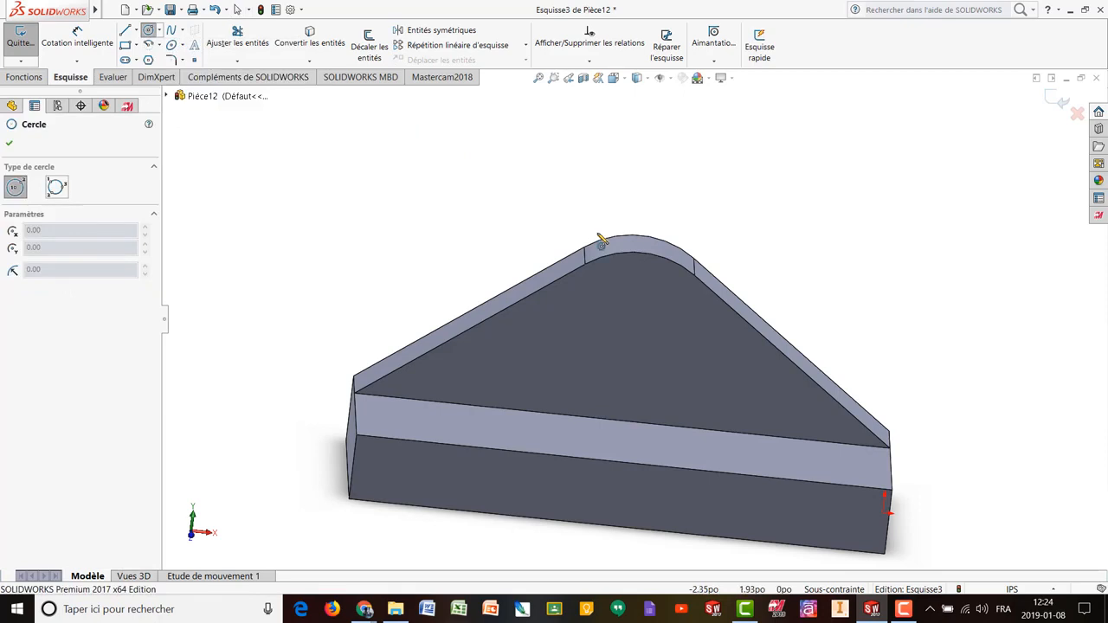
{"action": "left_click", "coordinate": [613, 78]}
{"action": "left_click", "coordinate": [632, 131]}
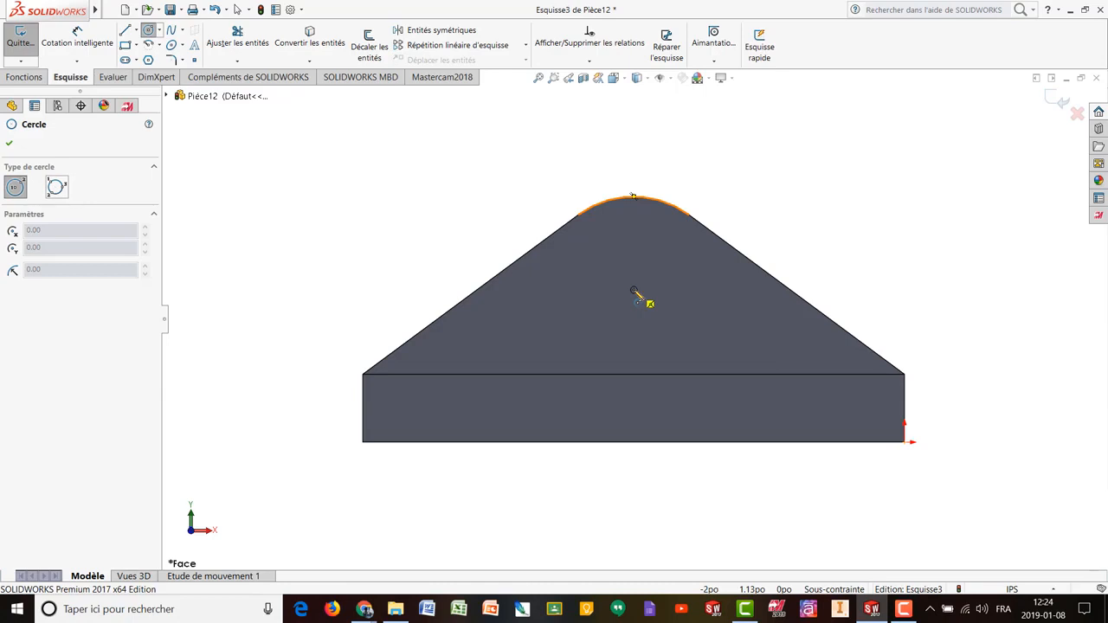
{"action": "left_click", "coordinate": [634, 291]}
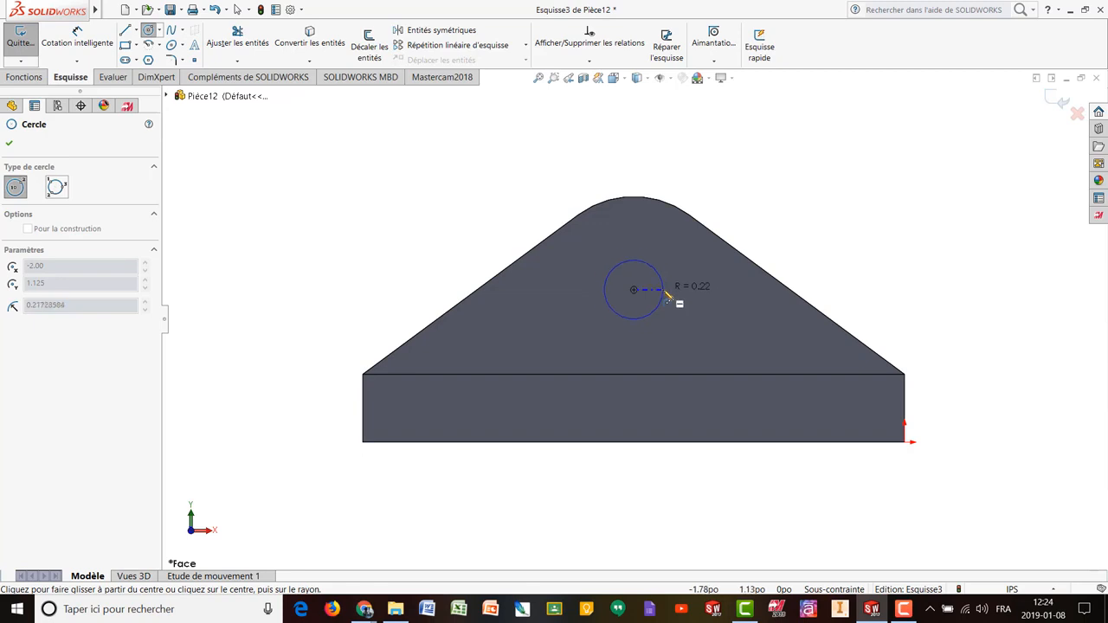
{"action": "left_click", "coordinate": [668, 287]}
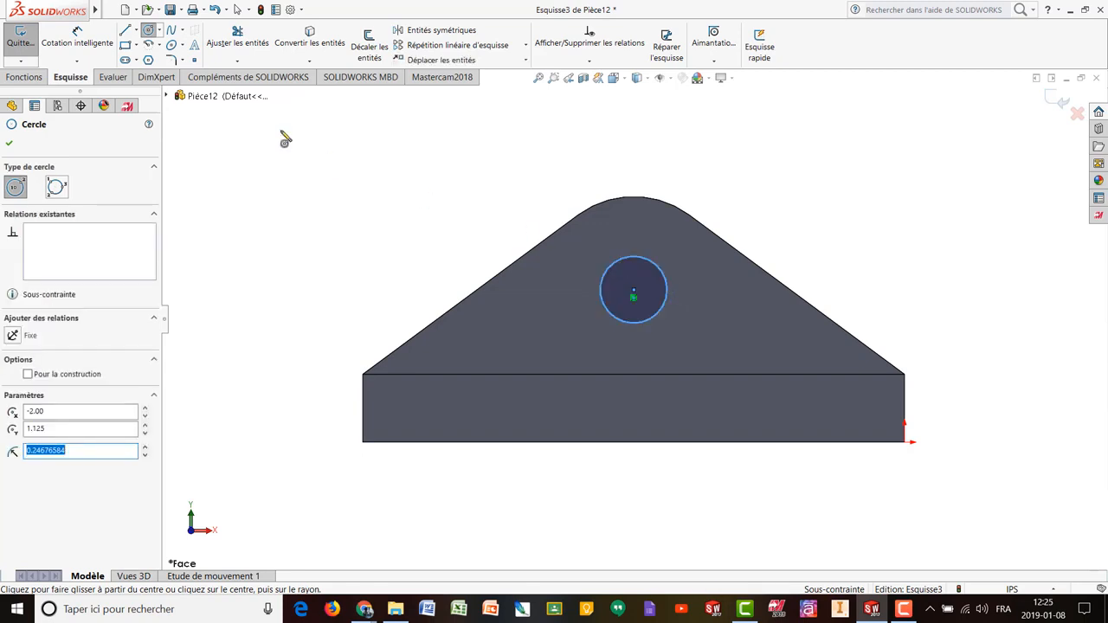
Step: Dimension the circle's diameter as 7/16 in
{"action": "left_click", "coordinate": [75, 39]}
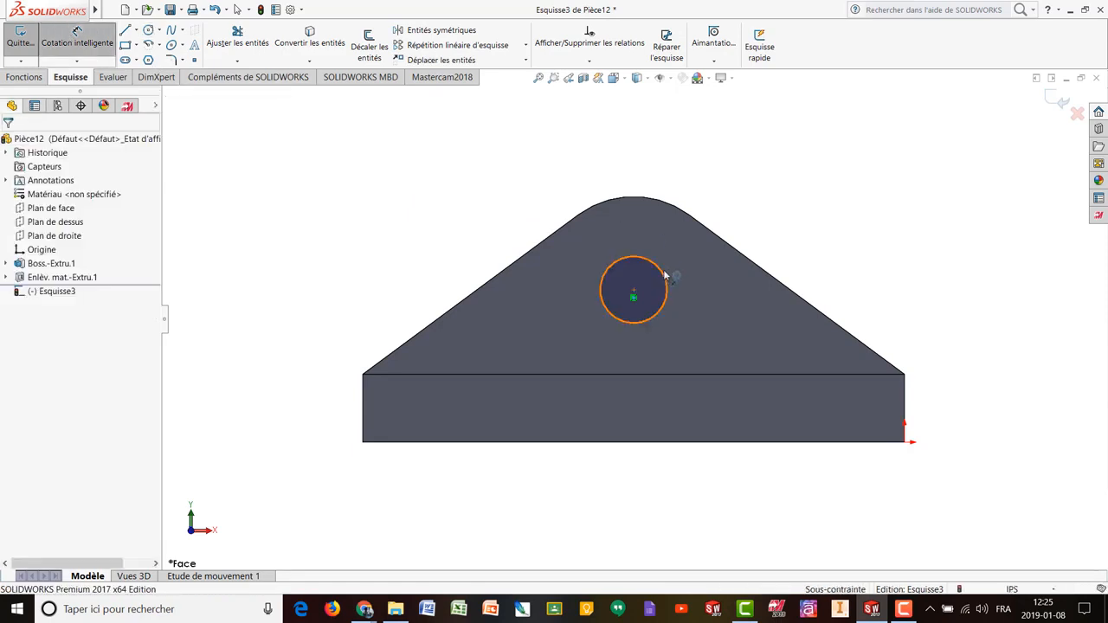
{"action": "left_click", "coordinate": [664, 277]}
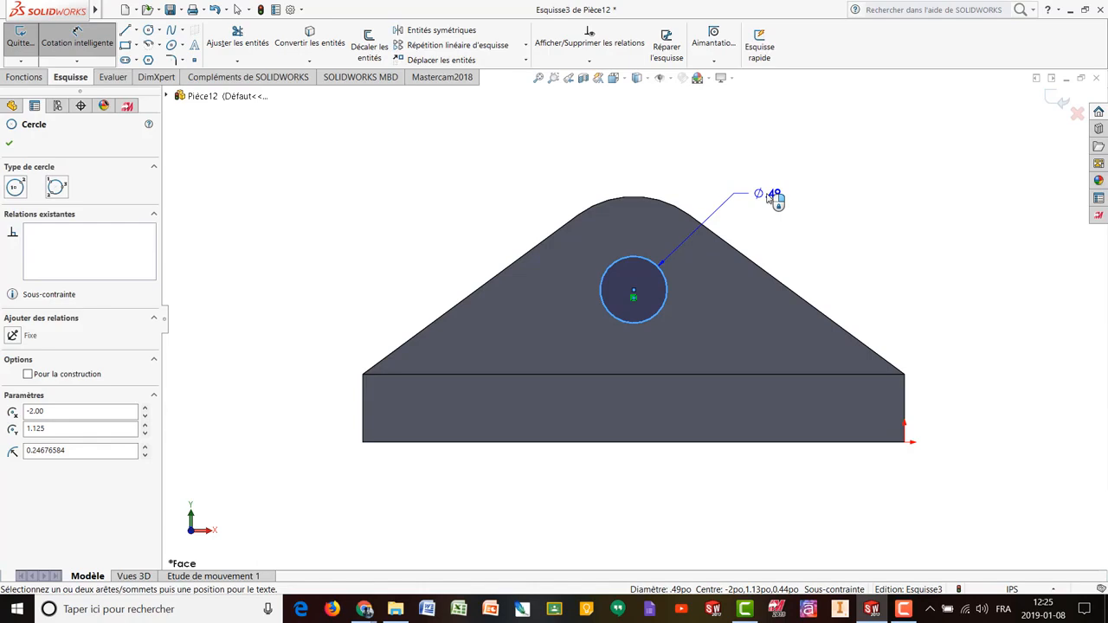
{"action": "left_click", "coordinate": [770, 196]}
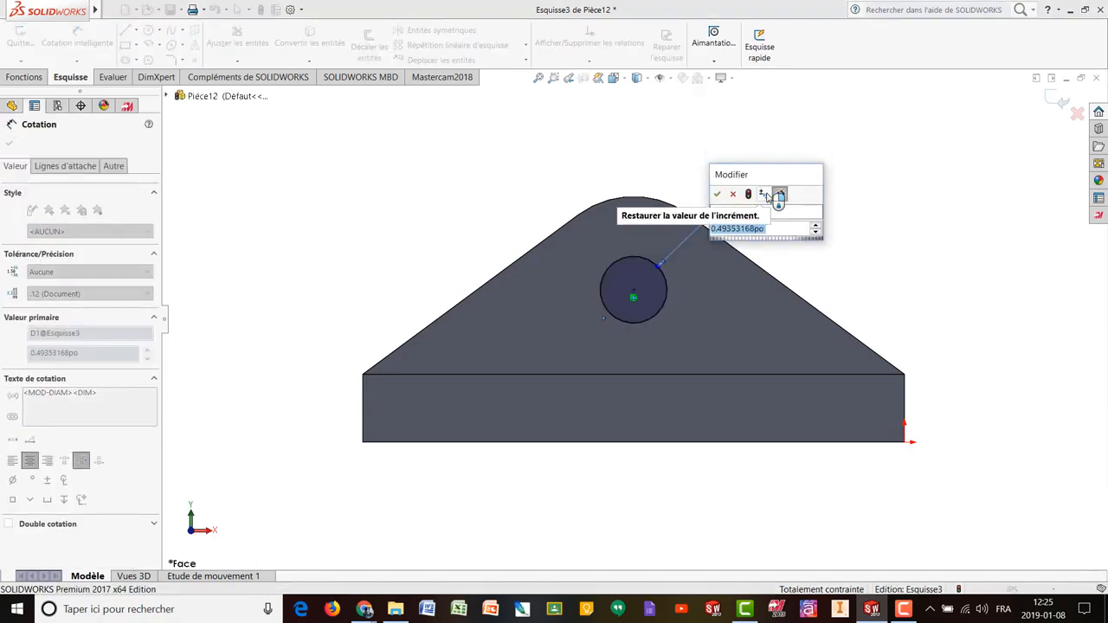
{"action": "type", "text": "0.4375"}
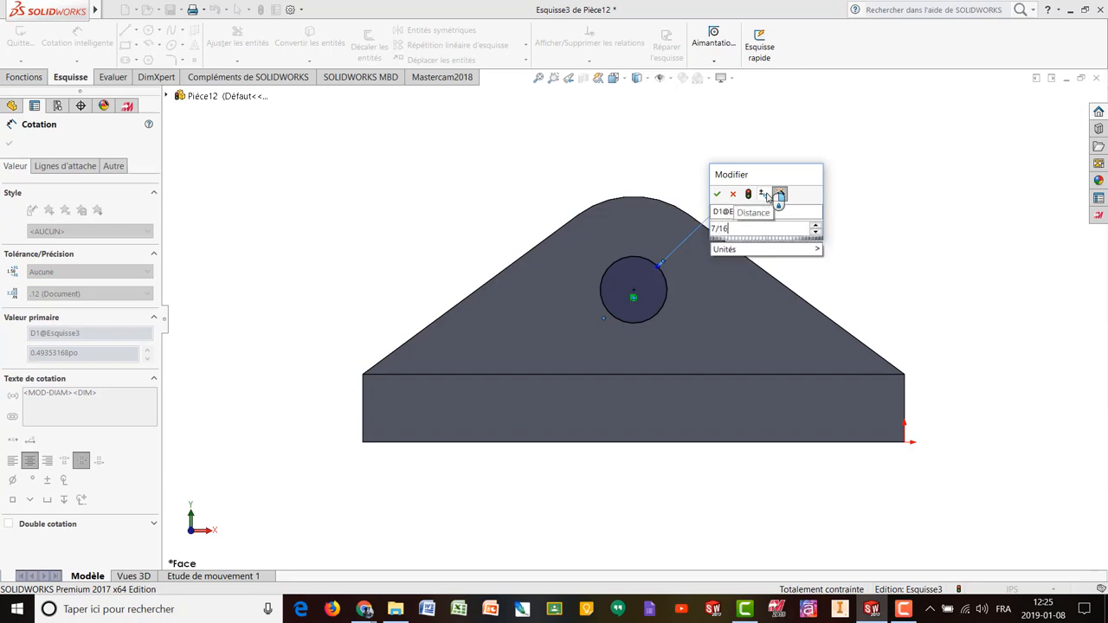
{"action": "key", "text": "Return"}
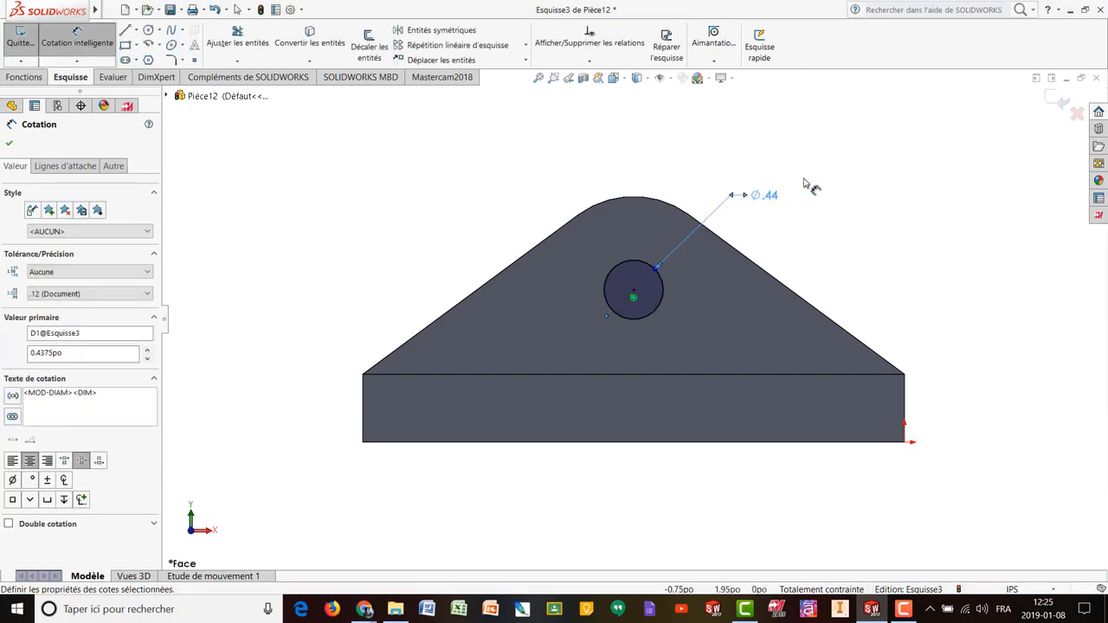
Step: Finish the circle sketch and cut it through the upright with the end condition Jusqu'à la prochaine surface (Up To Next)
{"action": "left_click", "coordinate": [1057, 101]}
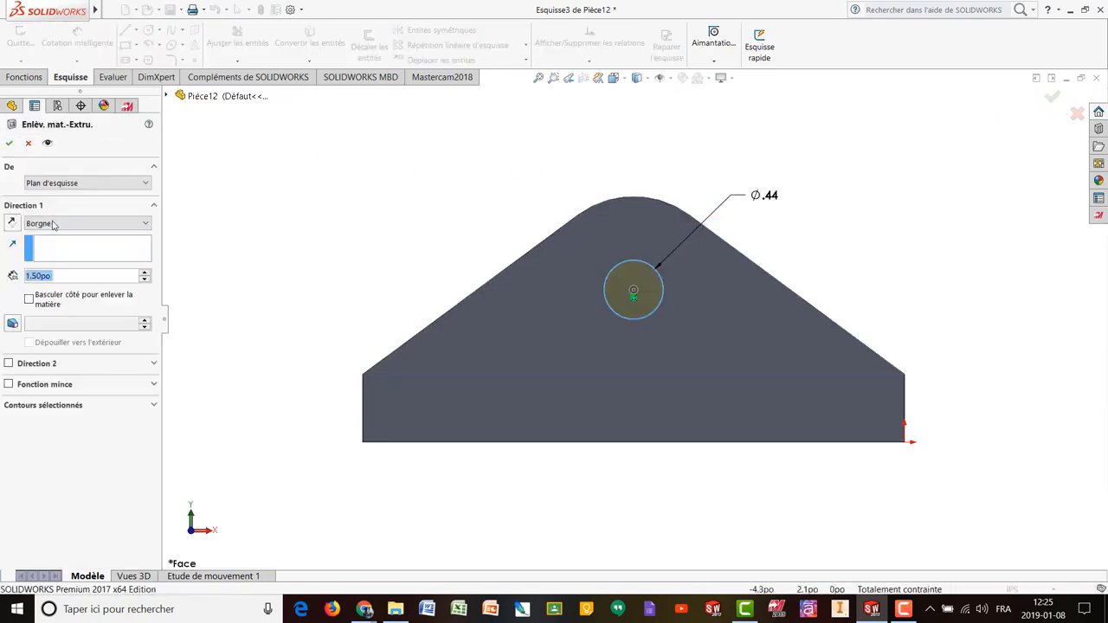
{"action": "left_click", "coordinate": [78, 225]}
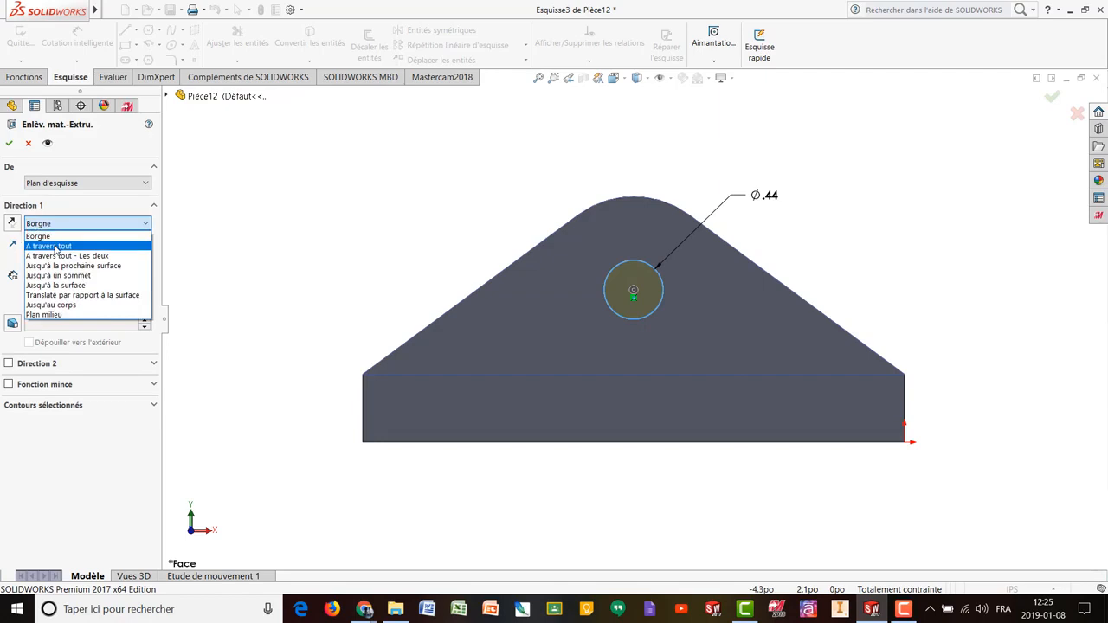
{"action": "left_click", "coordinate": [57, 246]}
{"action": "middle_click_drag", "start_coordinate": [510, 181], "coordinate": [381, 216]}
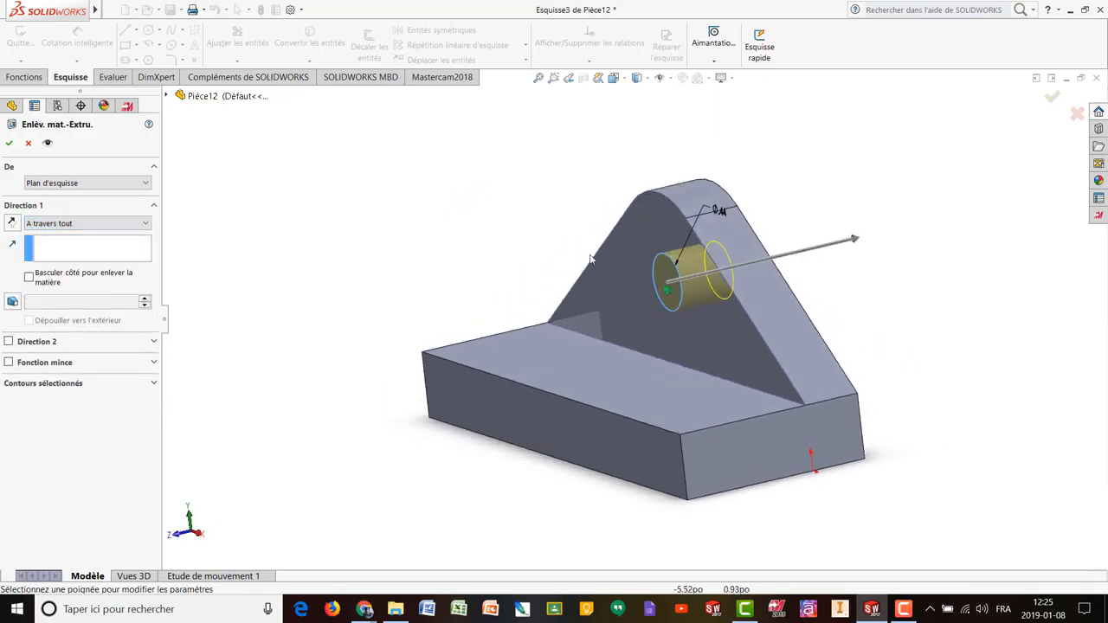
{"action": "left_click", "coordinate": [57, 225]}
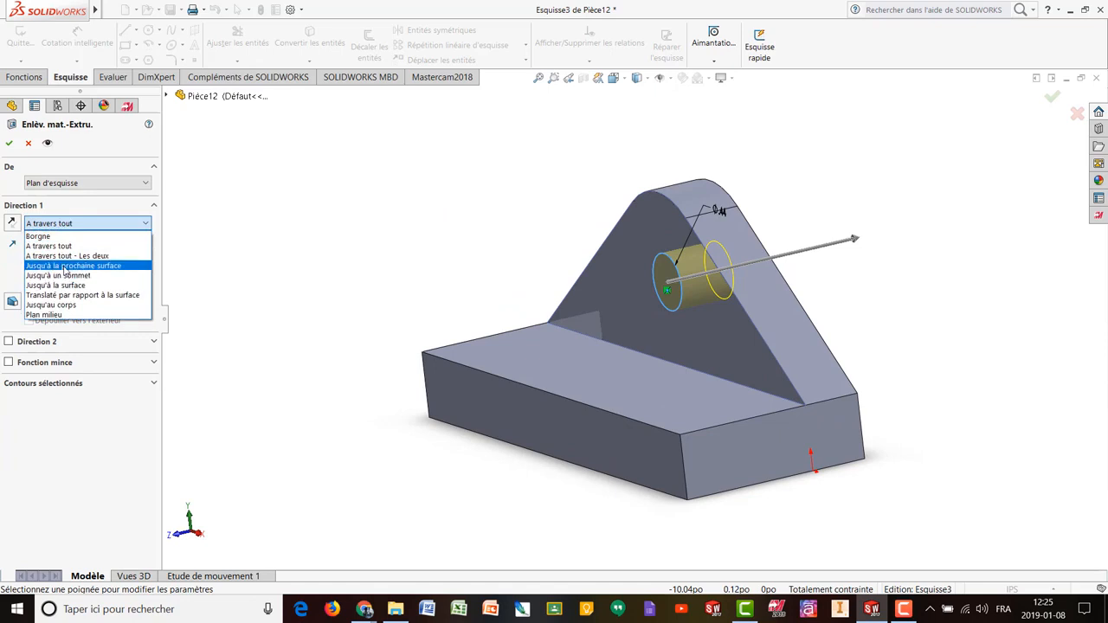
{"action": "left_click", "coordinate": [69, 265]}
{"action": "middle_click_drag", "start_coordinate": [547, 206], "coordinate": [589, 186]}
{"action": "left_click", "coordinate": [1054, 100]}
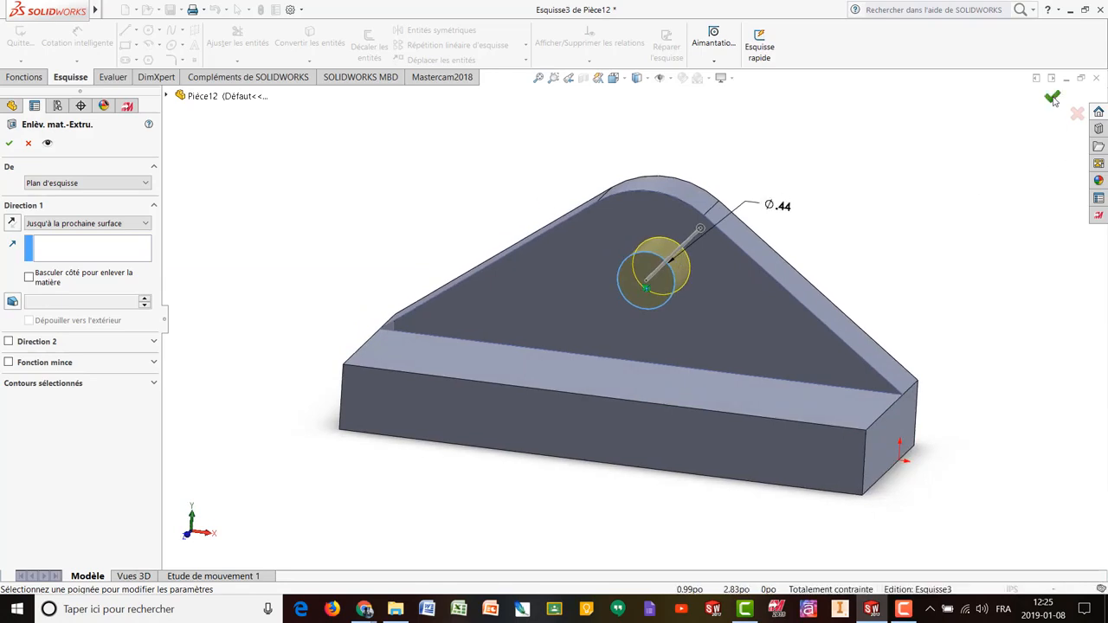
{"action": "left_click", "coordinate": [848, 237]}
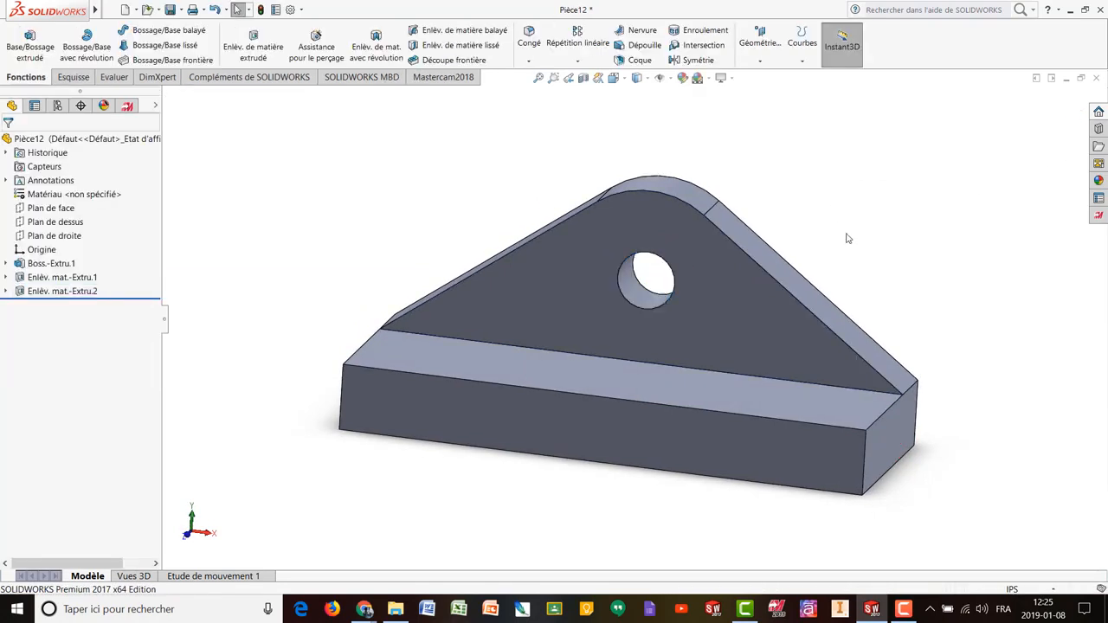
Step: Consult the part drawing in Chrome, return to SOLIDWORKS and start an extruded cut sketch on the base ledge's top face in top view
{"action": "middle_click_drag", "start_coordinate": [849, 237], "coordinate": [905, 249]}
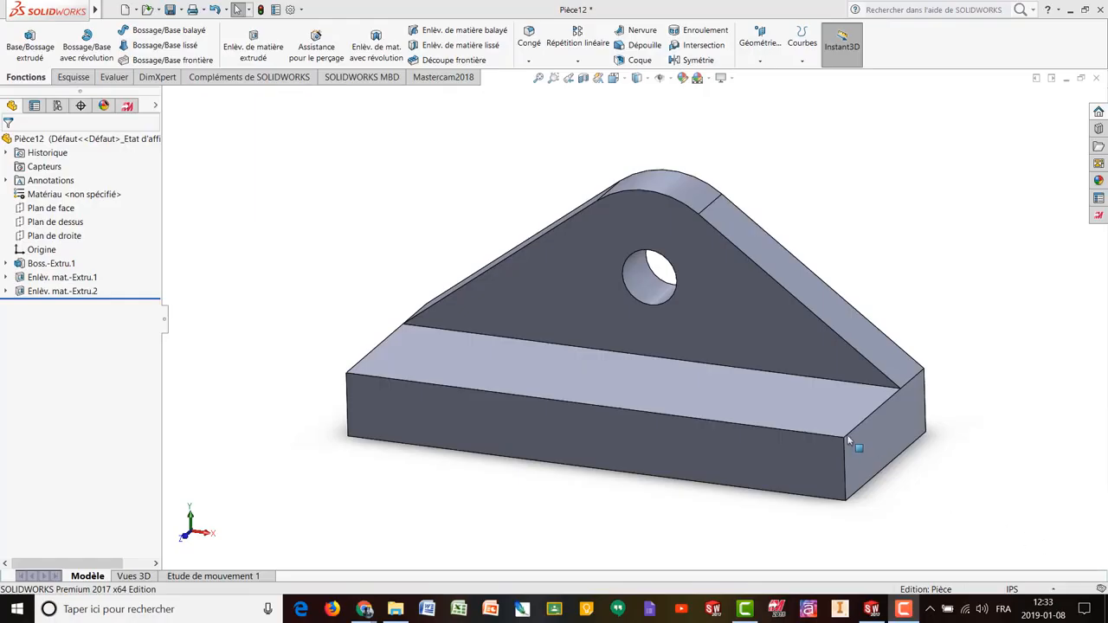
{"action": "middle_click_drag", "start_coordinate": [387, 260], "coordinate": [398, 299]}
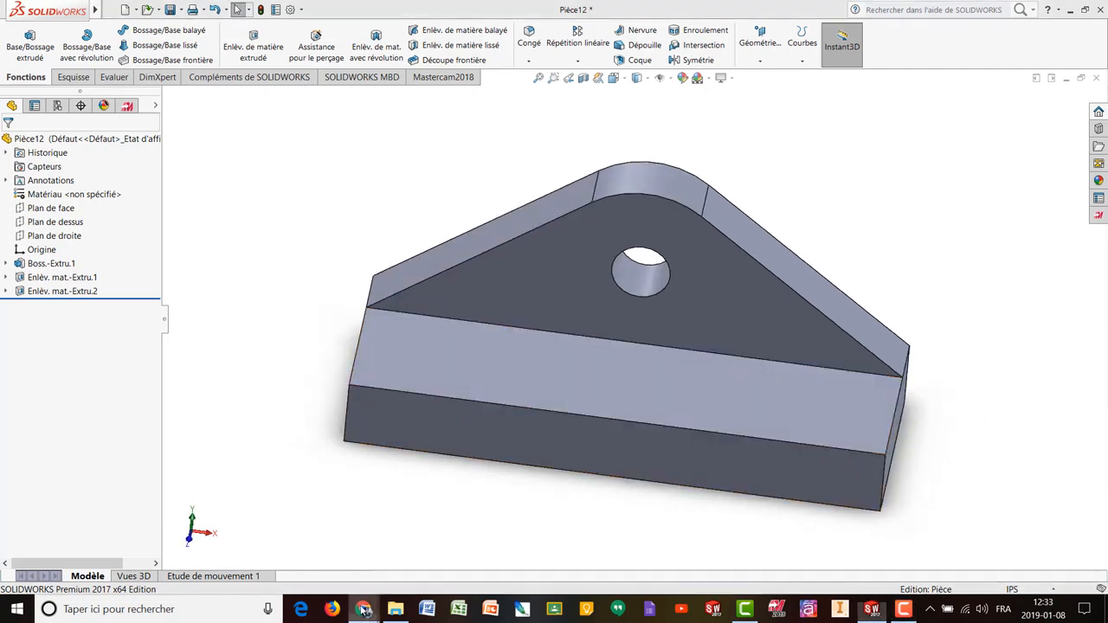
{"action": "mouse_move", "coordinate": [364, 609]}
{"action": "left_click", "coordinate": [347, 519]}
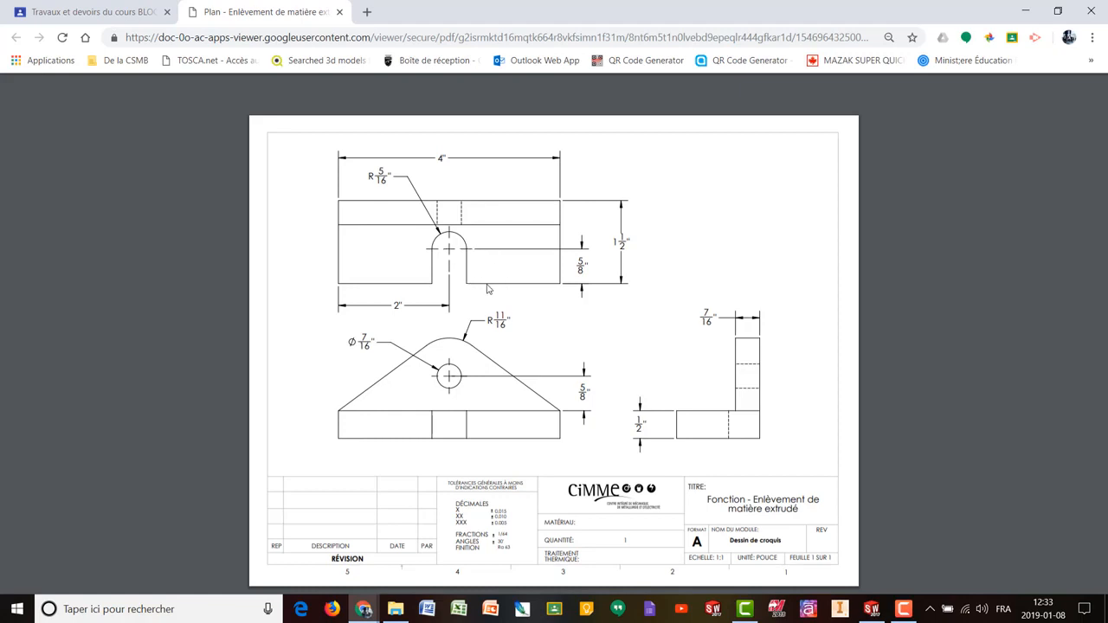
{"action": "left_click", "coordinate": [878, 611]}
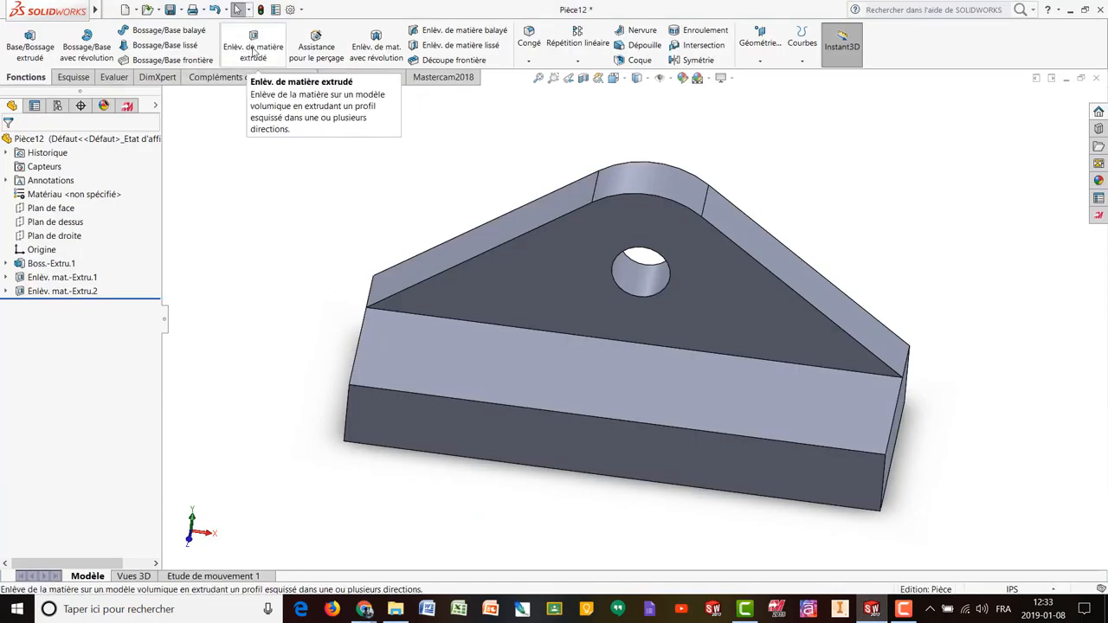
{"action": "left_click", "coordinate": [249, 45]}
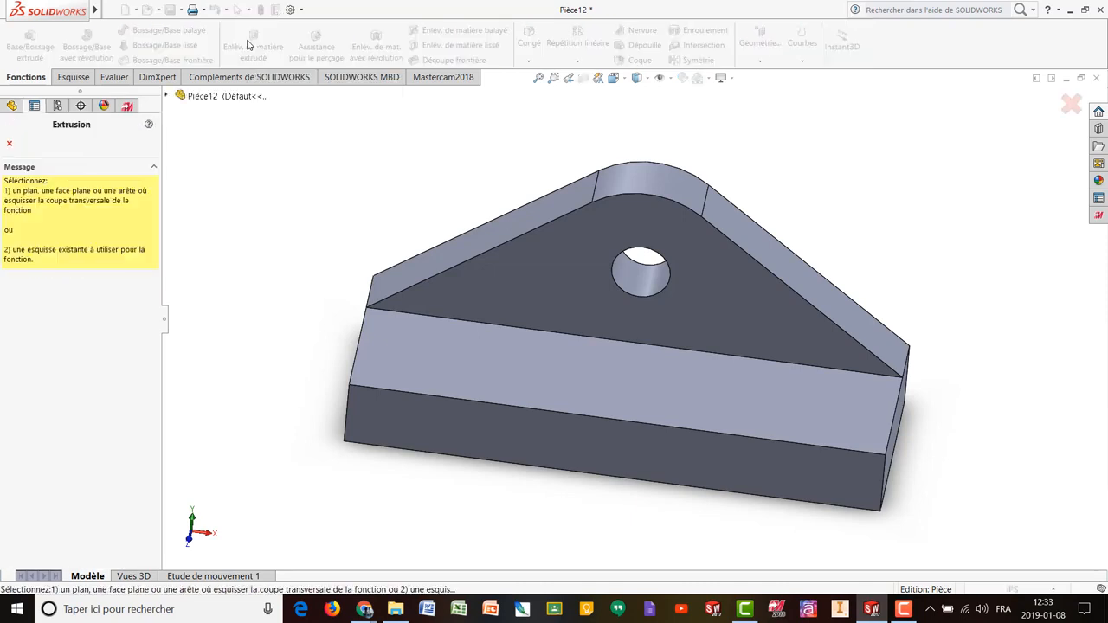
{"action": "left_click", "coordinate": [631, 387]}
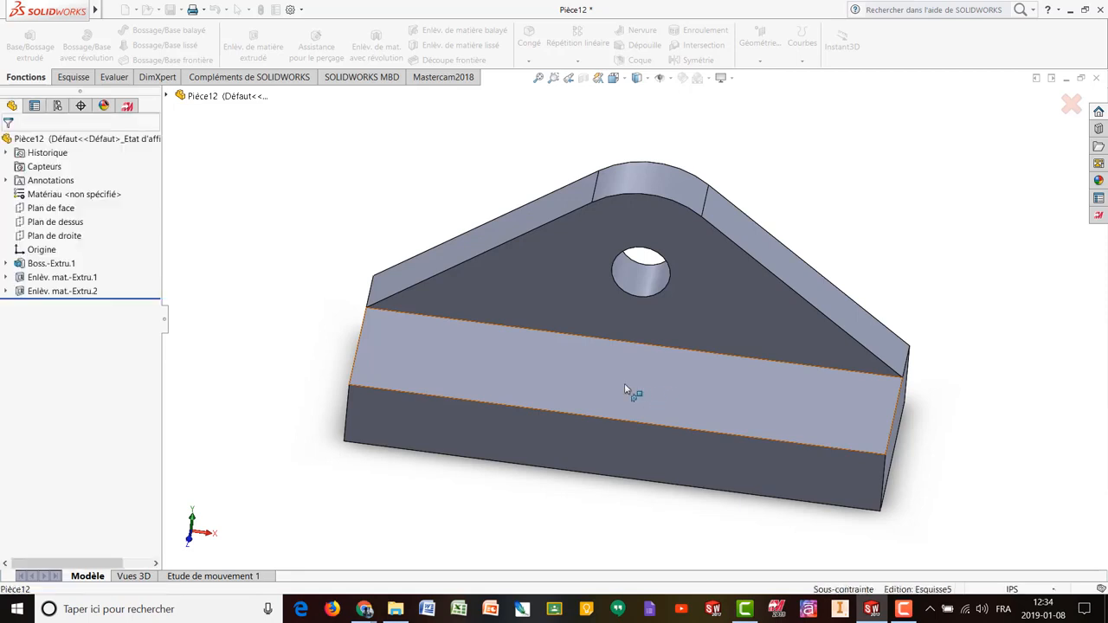
{"action": "left_click", "coordinate": [613, 77]}
{"action": "left_click", "coordinate": [630, 110]}
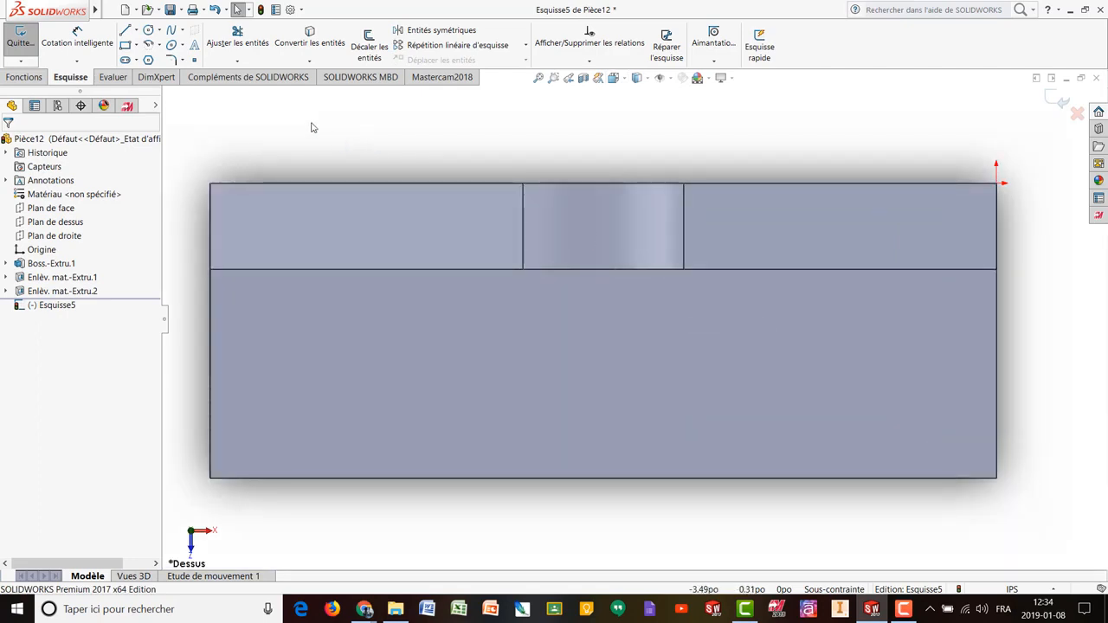
Step: Sketch a vertical straight slot about 0.54 in wide and 1.01 in between centres, crossing the middle of the base's front edge
{"action": "left_click", "coordinate": [136, 60]}
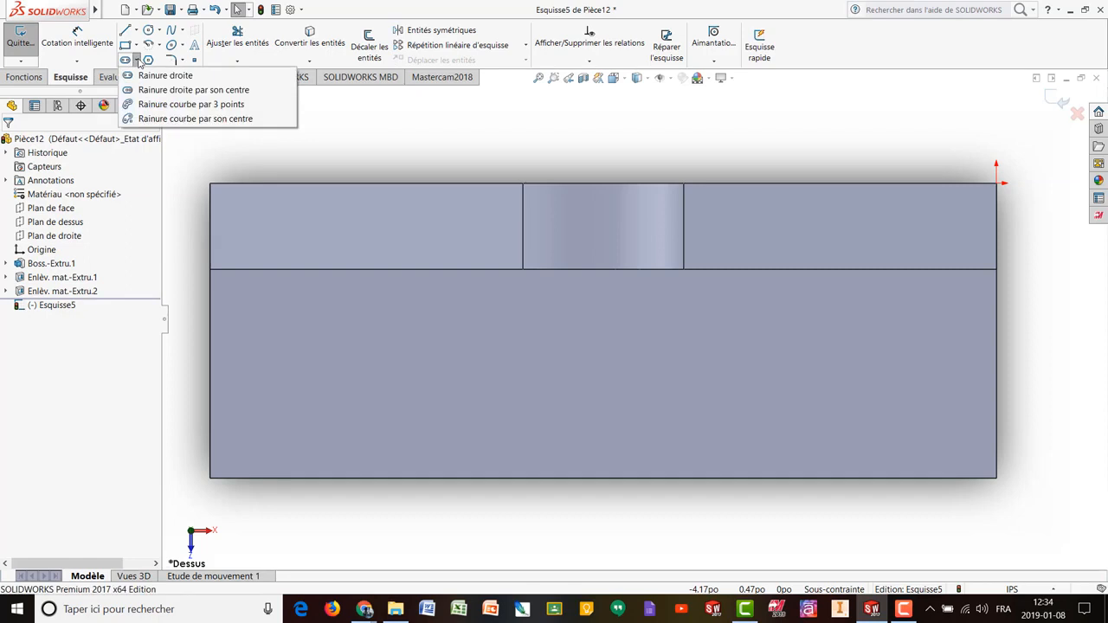
{"action": "left_click", "coordinate": [161, 77]}
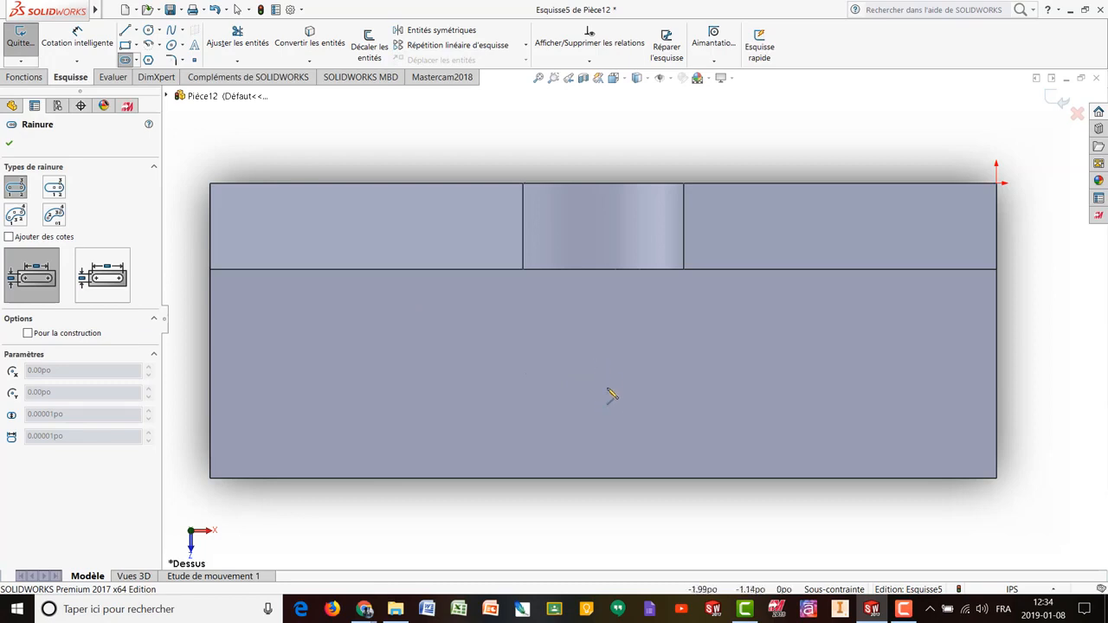
{"action": "key", "text": "f"}
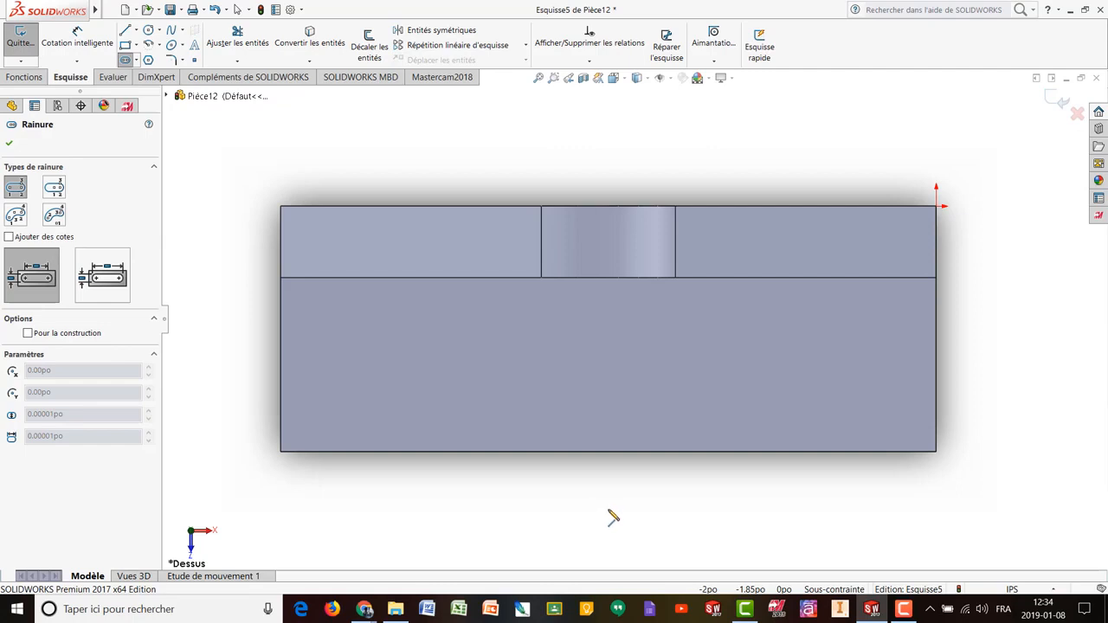
{"action": "left_click", "coordinate": [607, 512]}
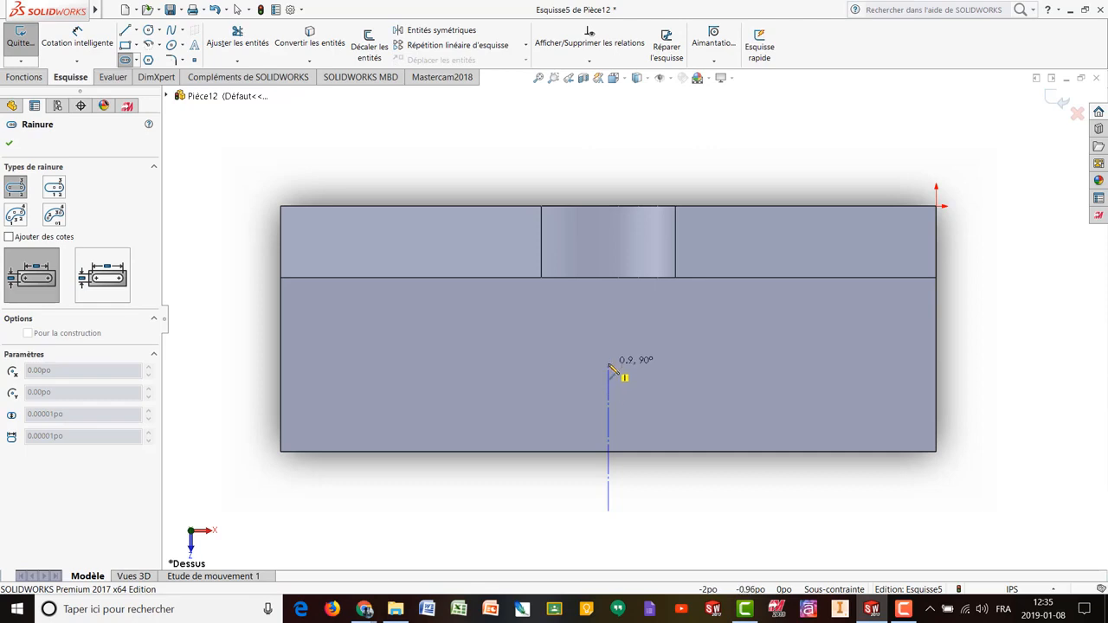
{"action": "left_click", "coordinate": [608, 350]}
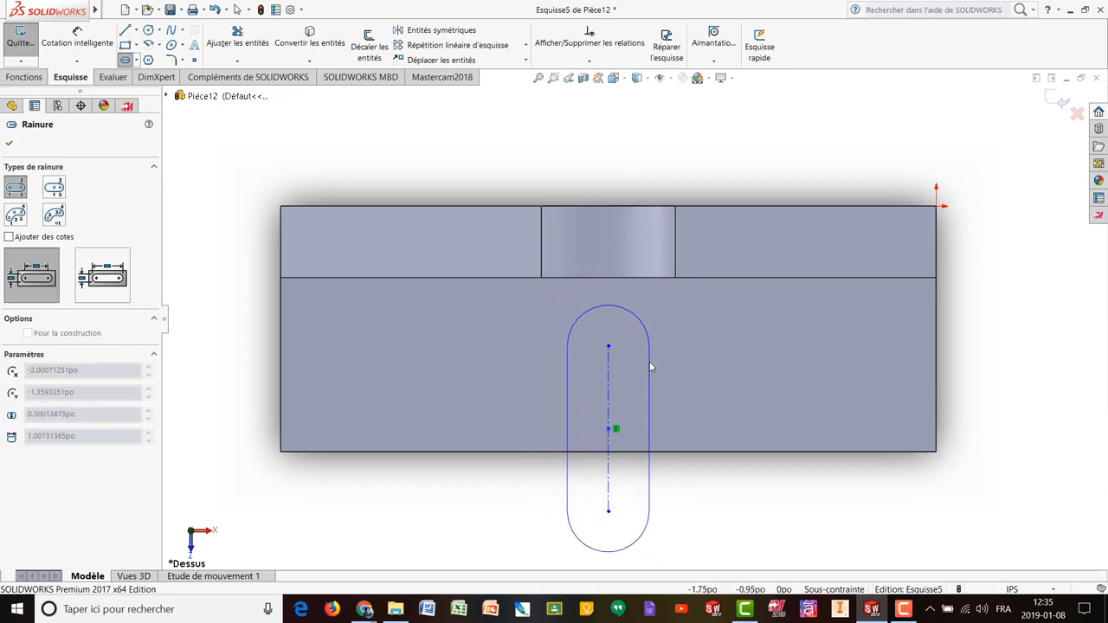
{"action": "left_click", "coordinate": [655, 367]}
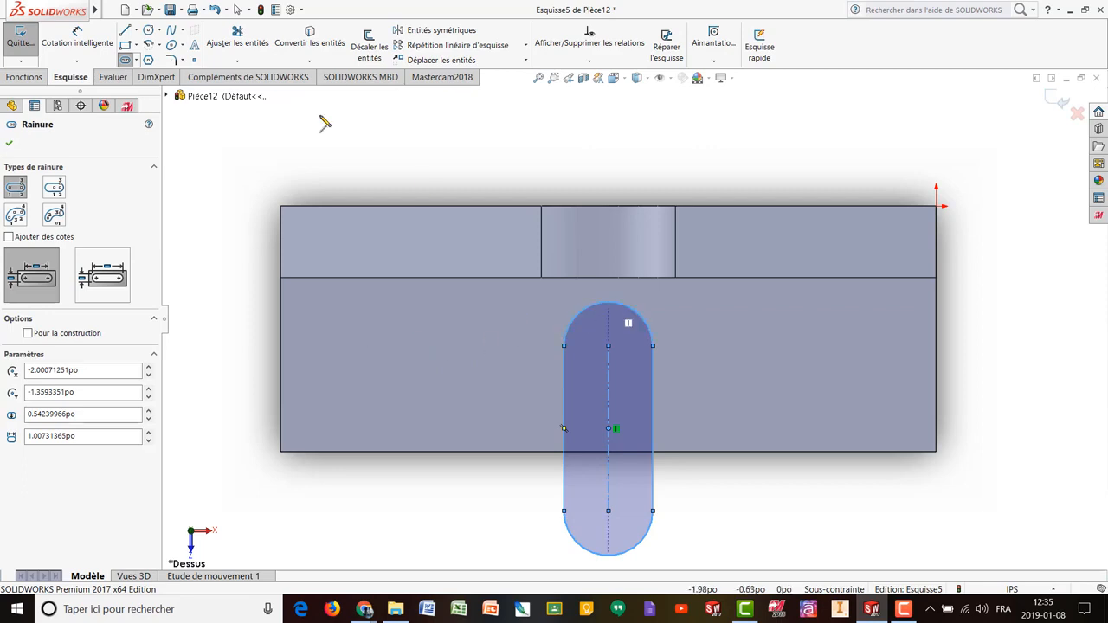
Step: Dimension the slot's rounded end with a radius of 5/16 in
{"action": "left_click", "coordinate": [80, 47]}
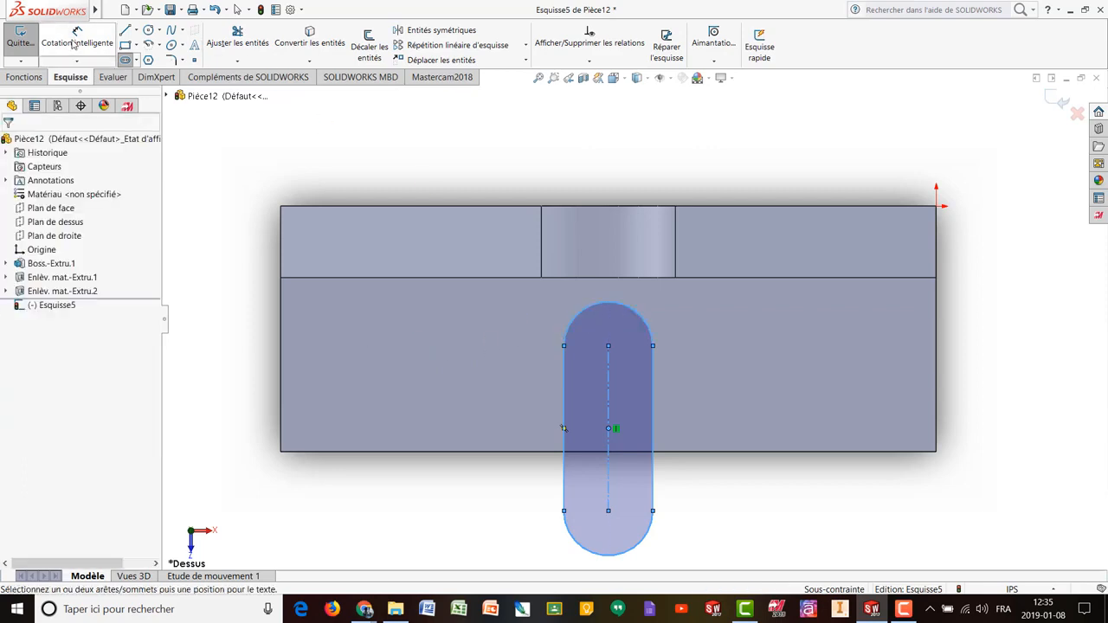
{"action": "left_click", "coordinate": [591, 313]}
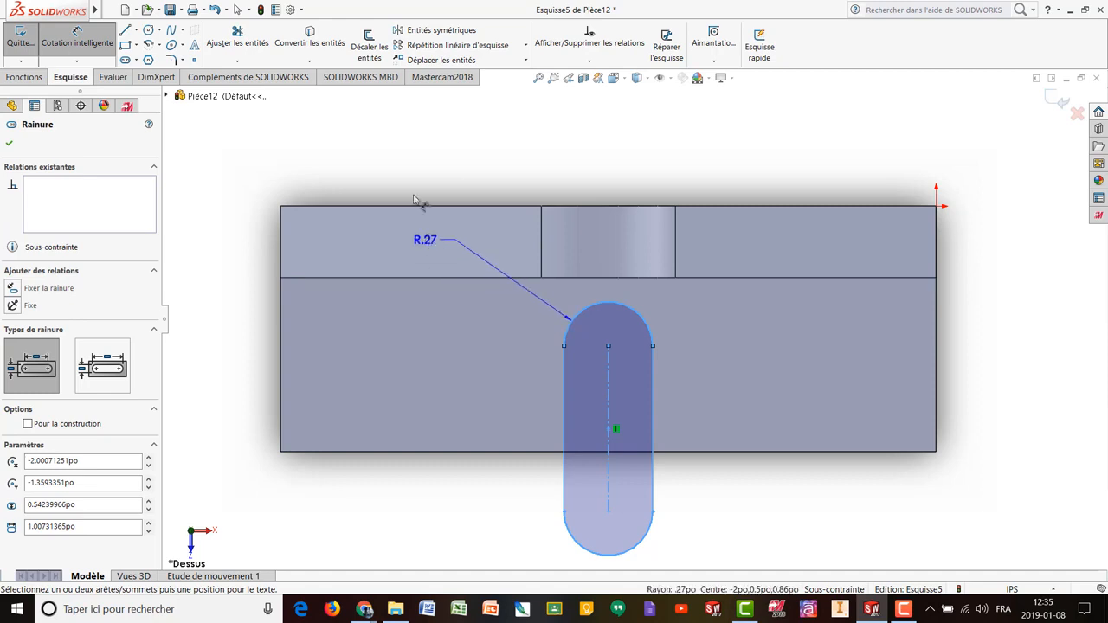
{"action": "left_click", "coordinate": [399, 170]}
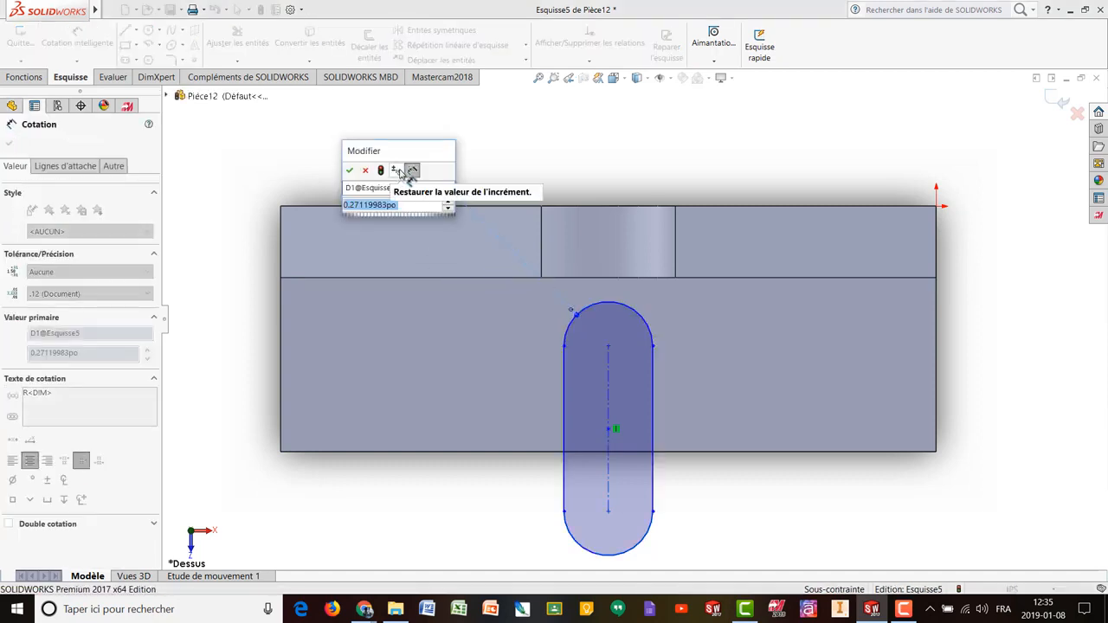
{"action": "type", "text": "51/"}
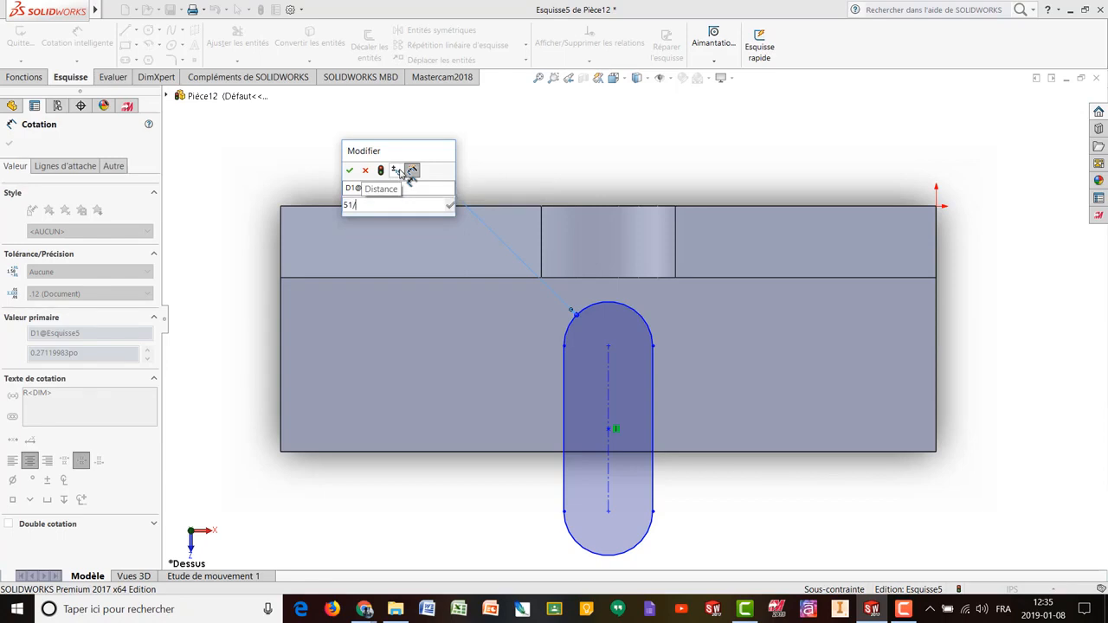
{"action": "key", "text": "BackSpace"}
{"action": "key", "text": "BackSpace"}
{"action": "type", "text": "/16"}
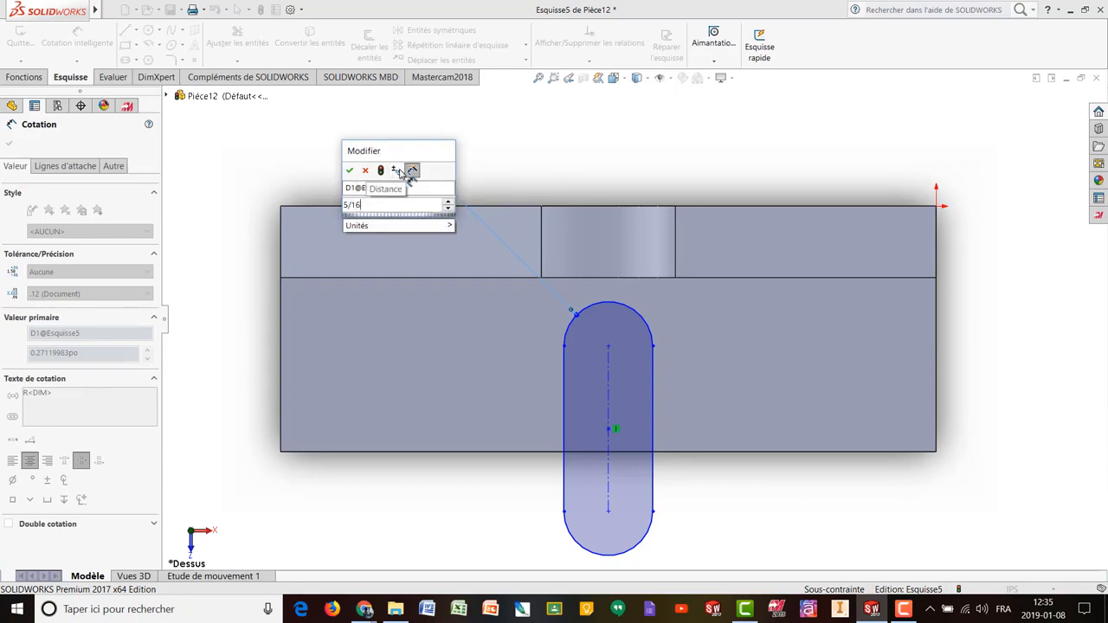
{"action": "key", "text": "Return"}
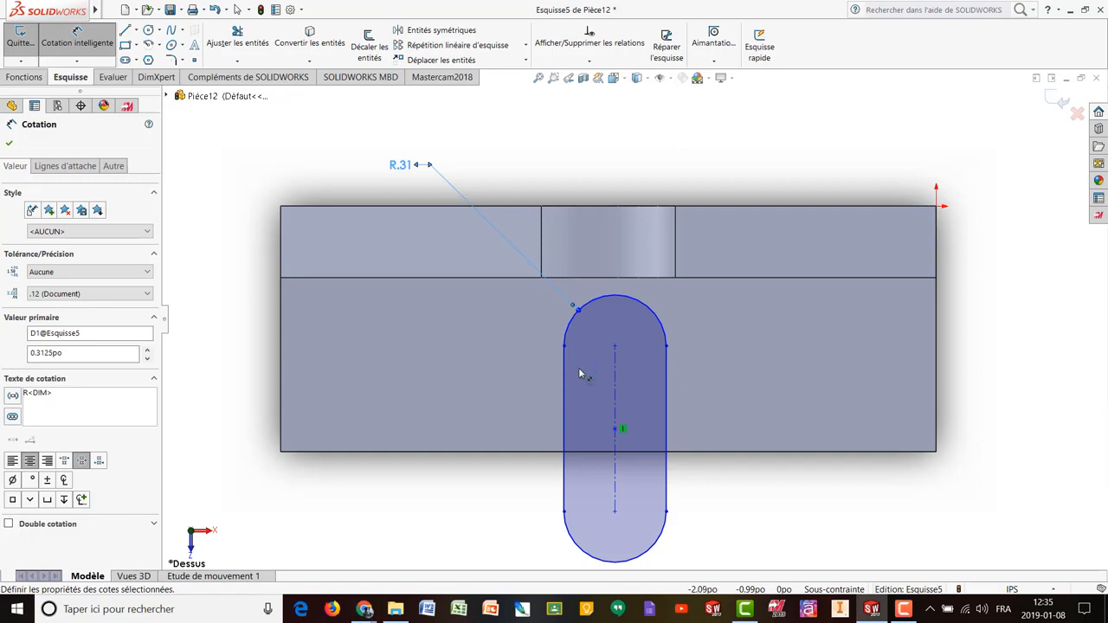
Step: Dimension the slot's centreline 2 in from the base's left edge
{"action": "left_click", "coordinate": [281, 356]}
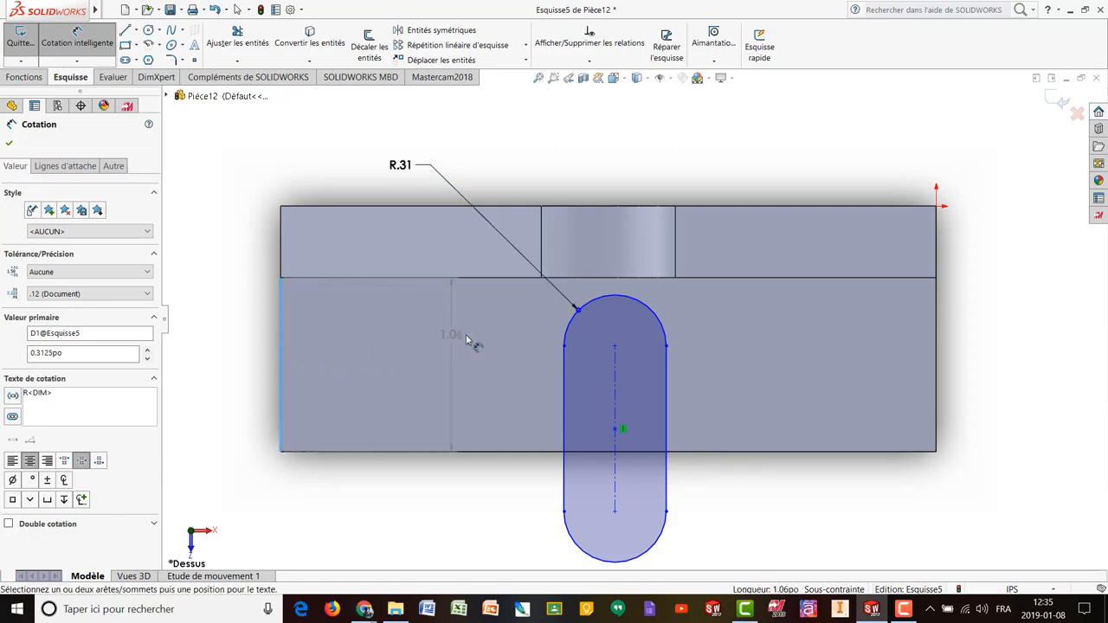
{"action": "left_click", "coordinate": [616, 373]}
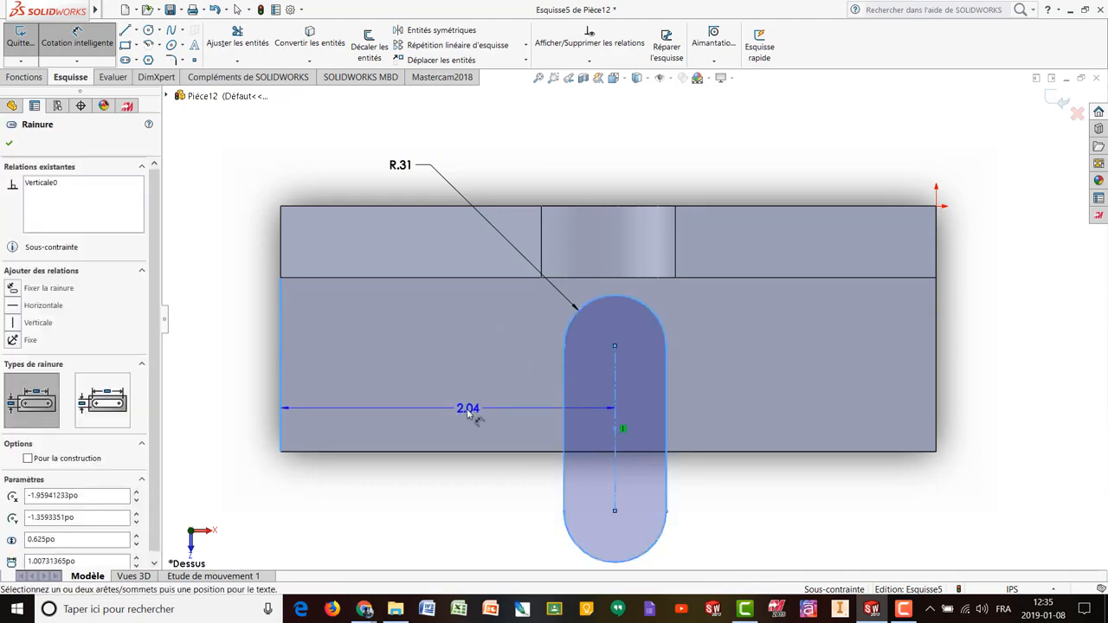
{"action": "left_click", "coordinate": [466, 414]}
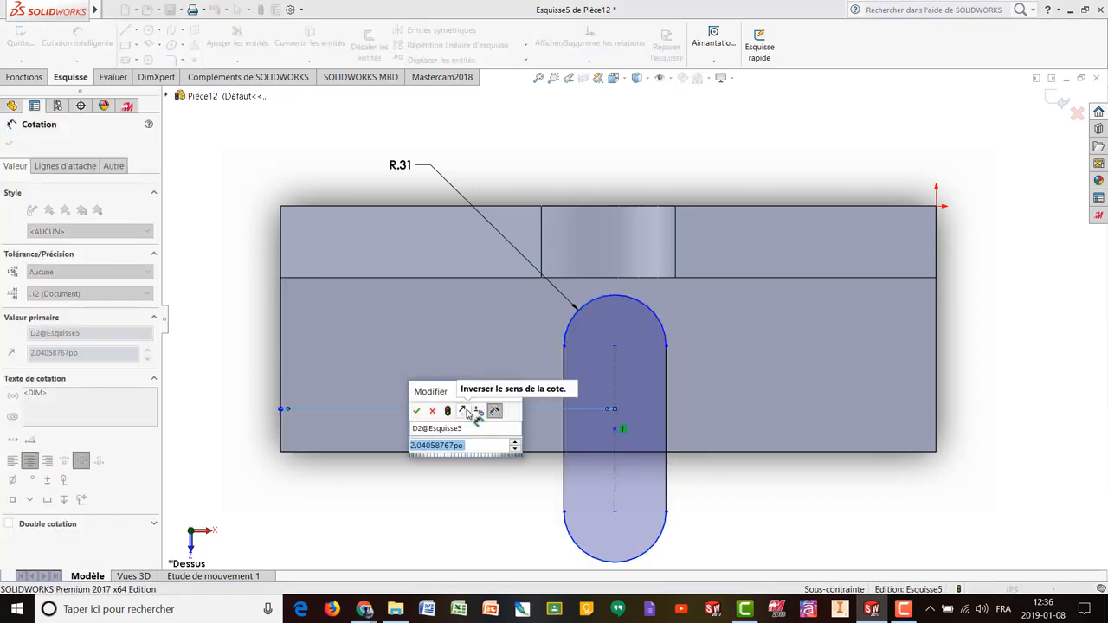
{"action": "type", "text": "2"}
{"action": "key", "text": "Return"}
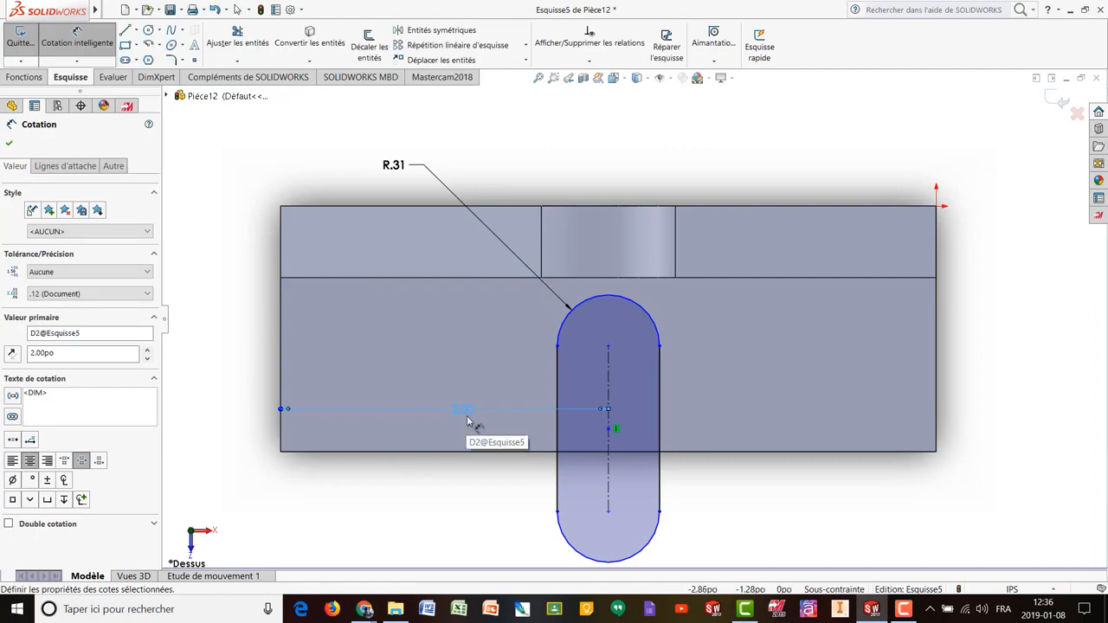
Step: Dimension the slot's inner arc centre 0.625 in from the base's front edge
{"action": "left_click", "coordinate": [610, 348]}
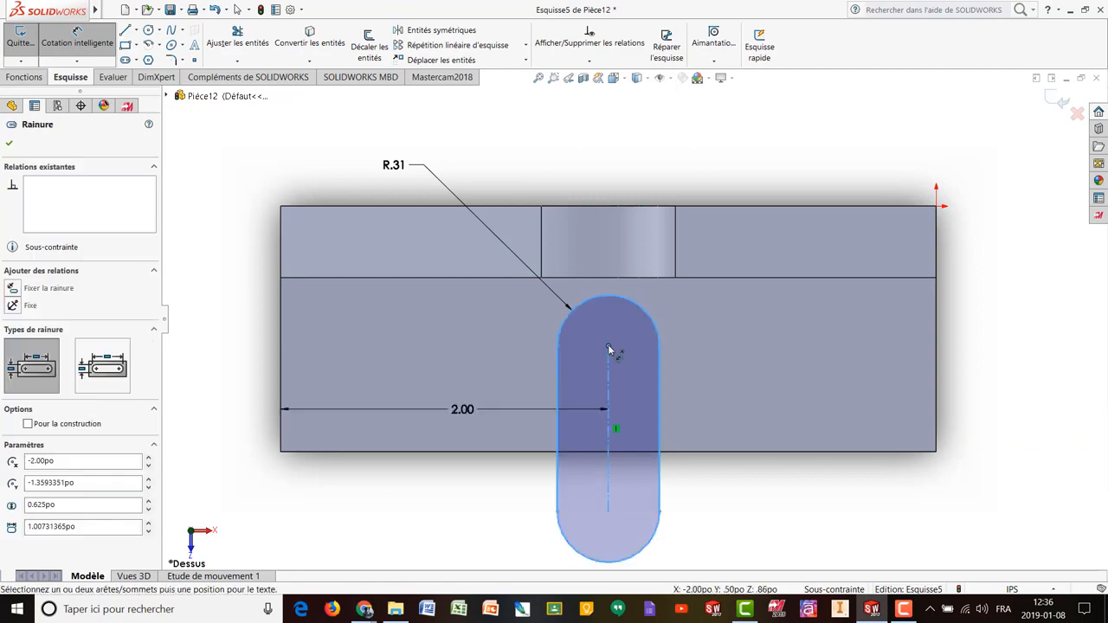
{"action": "left_click", "coordinate": [724, 454]}
{"action": "left_click", "coordinate": [702, 396]}
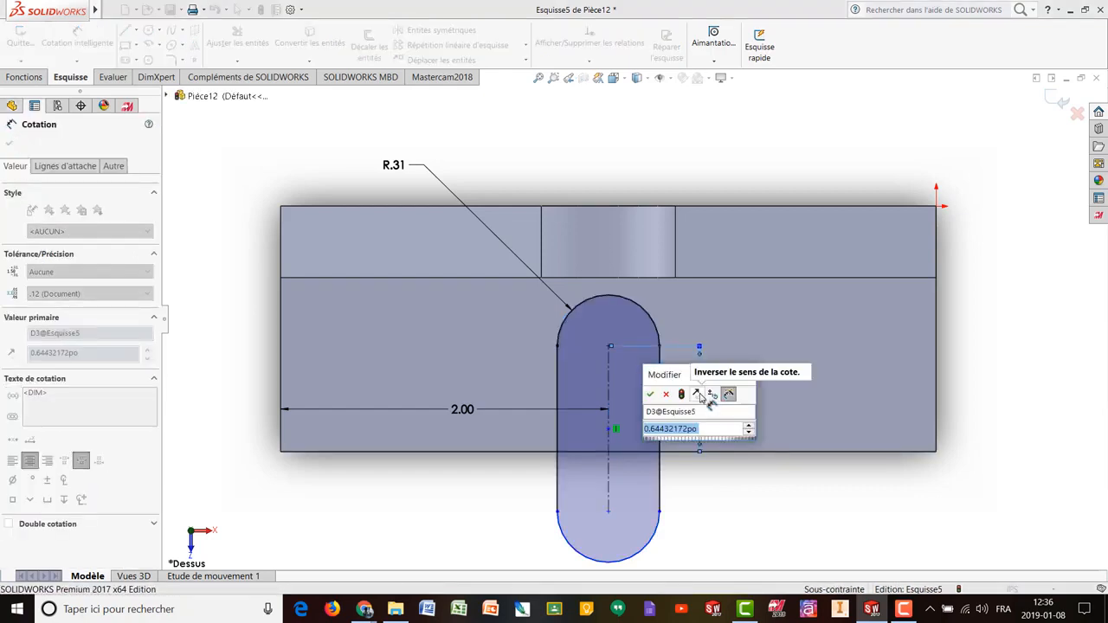
{"action": "type", "text": ".62"}
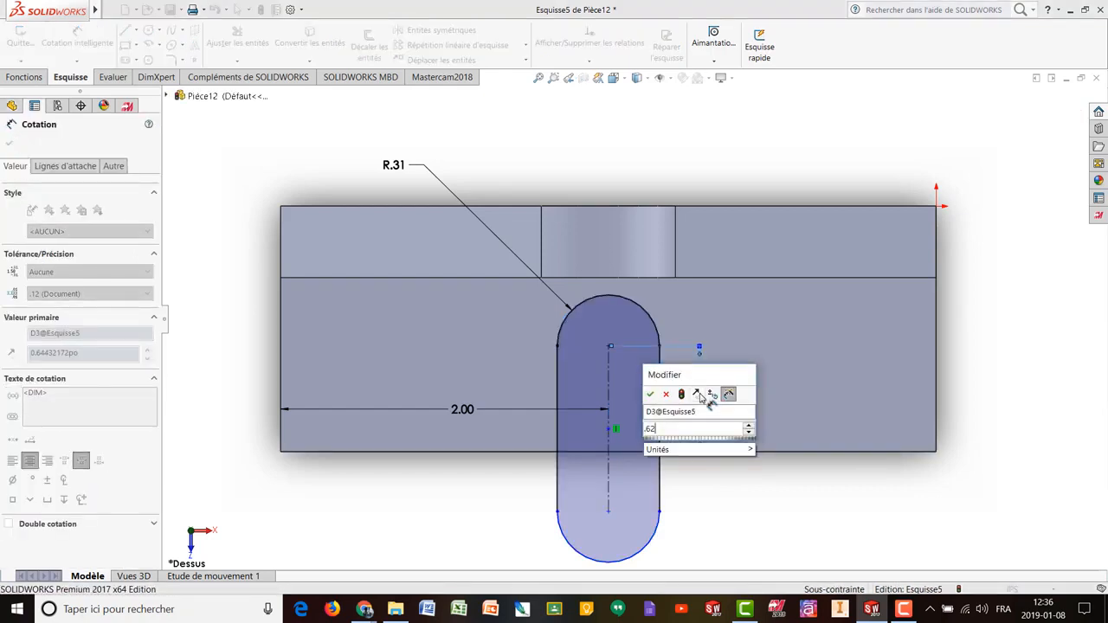
{"action": "type", "text": "5"}
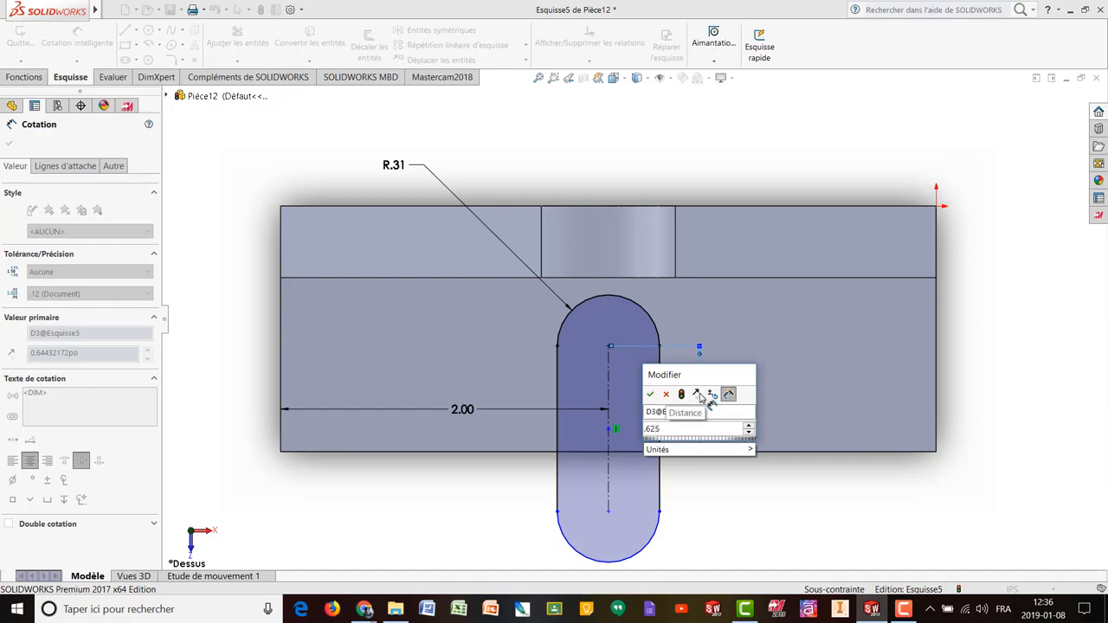
{"action": "key", "text": "Return"}
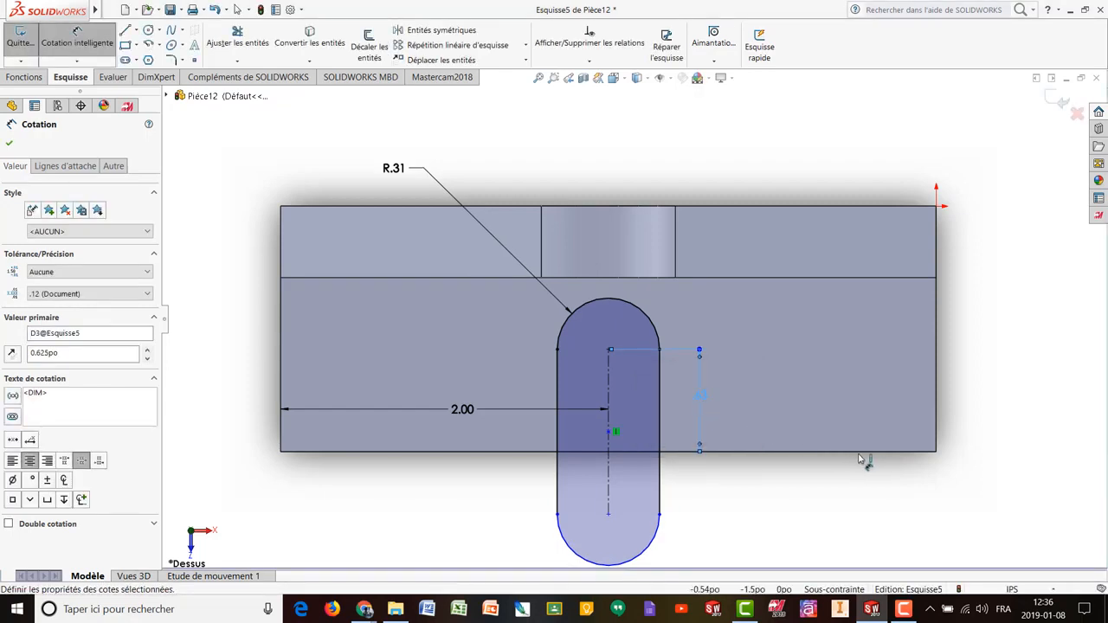
{"action": "scroll", "coordinate": [849, 511], "scroll_direction": "up", "scroll_amount": 2}
{"action": "scroll", "coordinate": [783, 515], "scroll_direction": "down", "scroll_amount": 2}
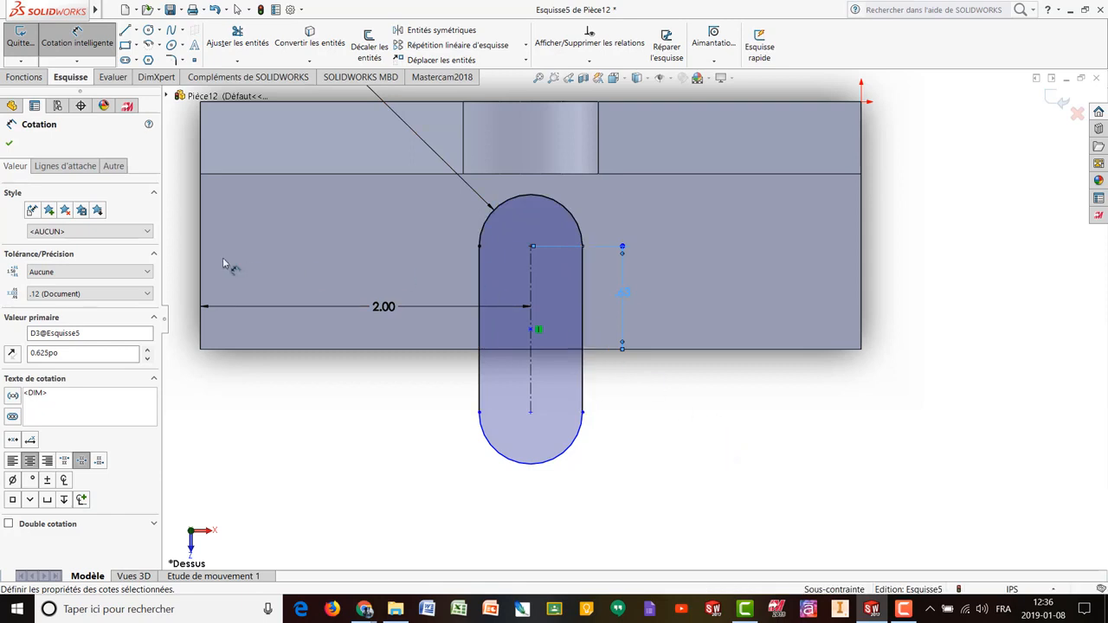
Step: Leave the slot sketch and set its extruded cut to the Through All (A travers tout) end condition
{"action": "left_click", "coordinate": [1055, 100]}
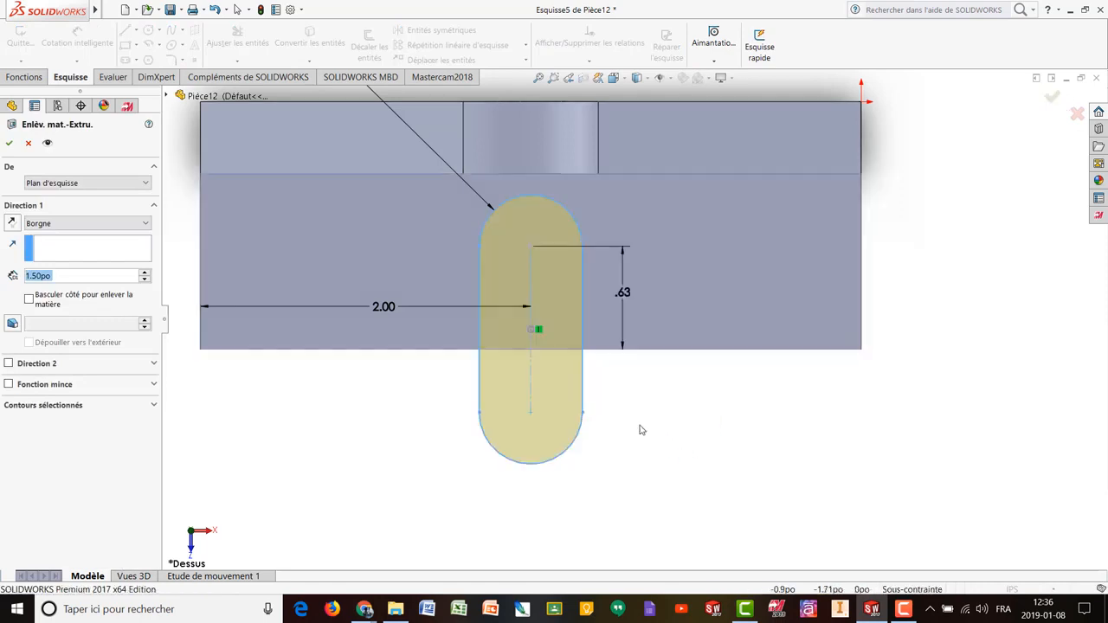
{"action": "middle_click_drag", "start_coordinate": [668, 441], "coordinate": [645, 327]}
{"action": "left_click", "coordinate": [101, 227]}
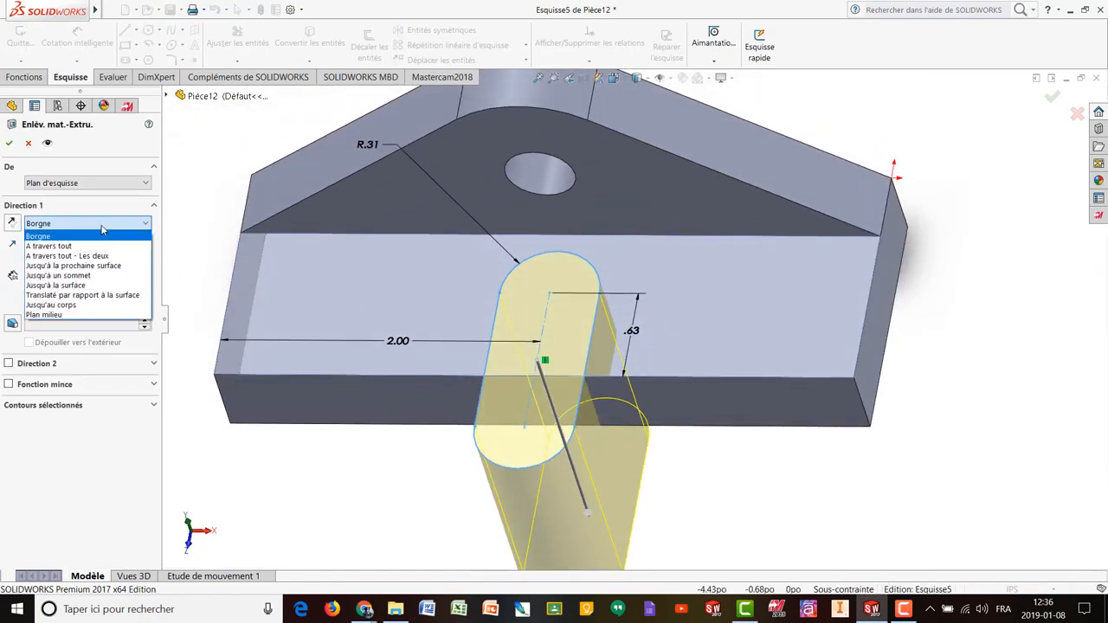
{"action": "left_click", "coordinate": [89, 246]}
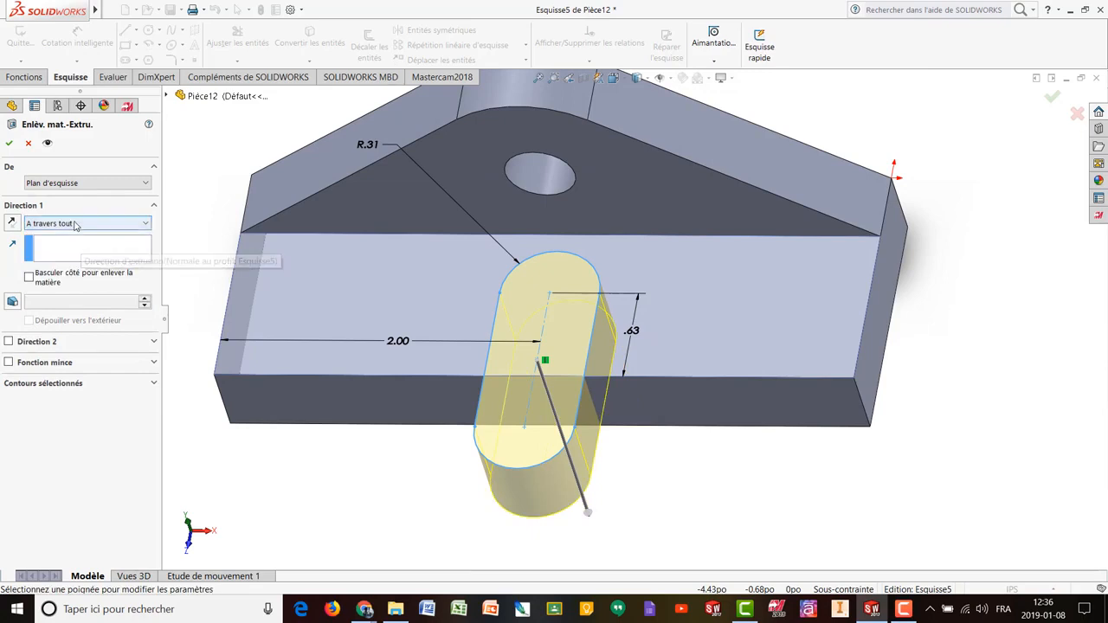
Step: Compare the Up To Next (Jusqu'à la prochaine surface) end condition with Through All in the slot cut's preview
{"action": "left_click", "coordinate": [75, 225]}
{"action": "left_click", "coordinate": [74, 265]}
{"action": "left_click", "coordinate": [69, 224]}
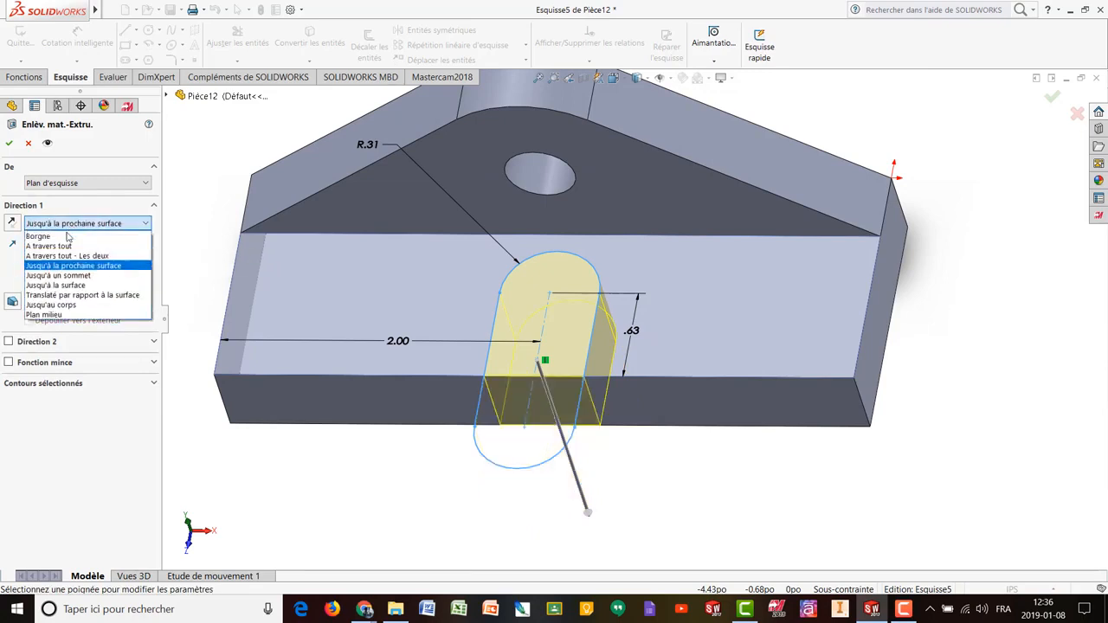
{"action": "left_click", "coordinate": [60, 247]}
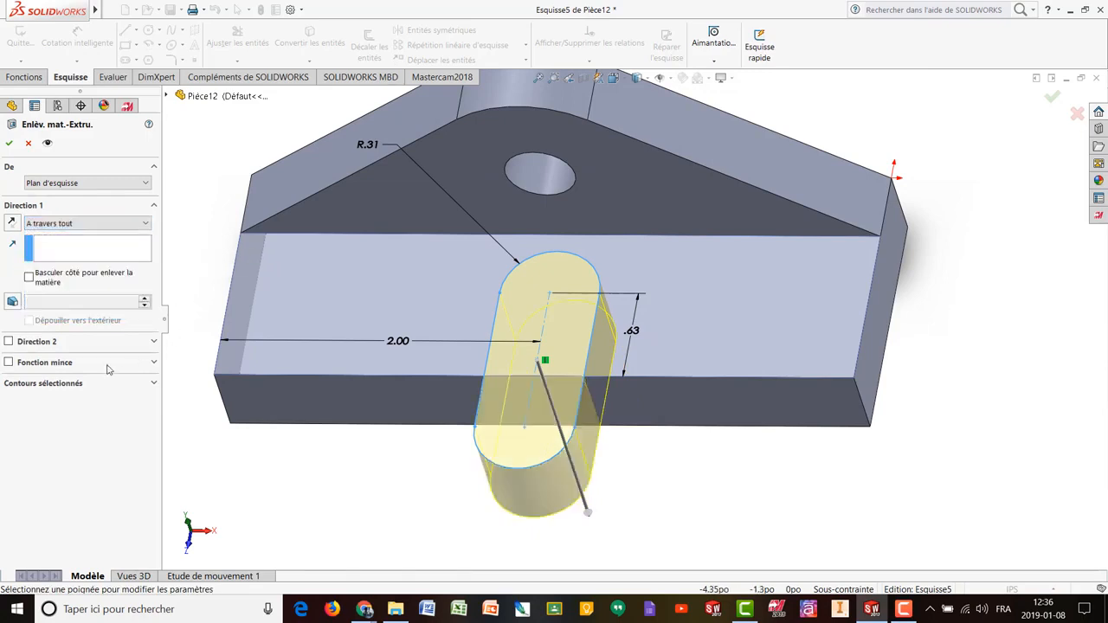
{"action": "left_click", "coordinate": [55, 227]}
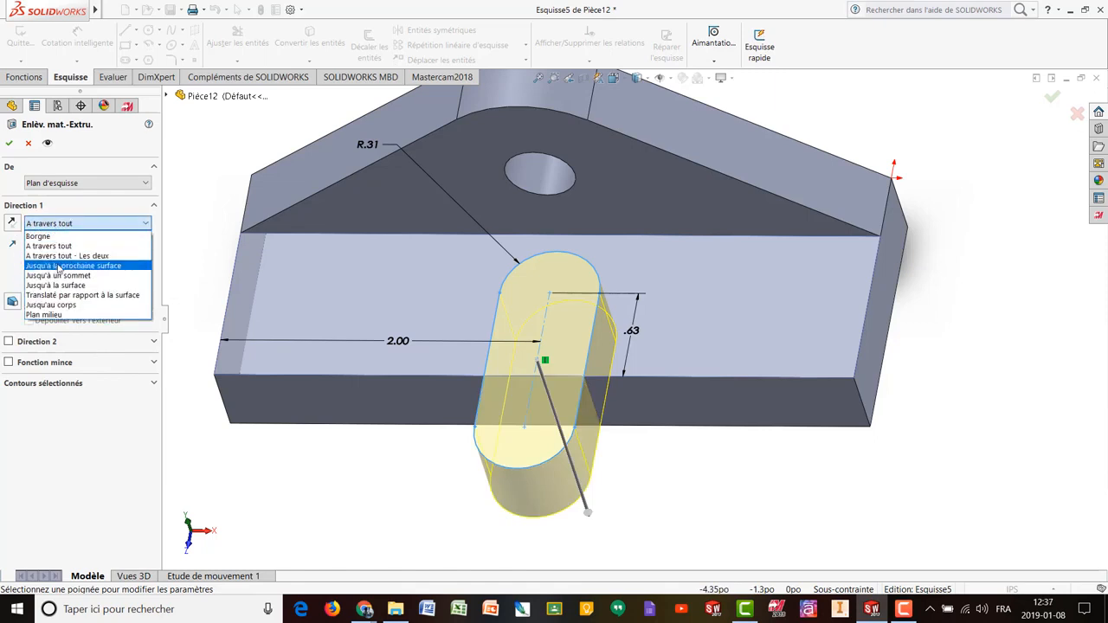
{"action": "left_click", "coordinate": [58, 265]}
{"action": "middle_click_drag", "start_coordinate": [431, 463], "coordinate": [550, 435]}
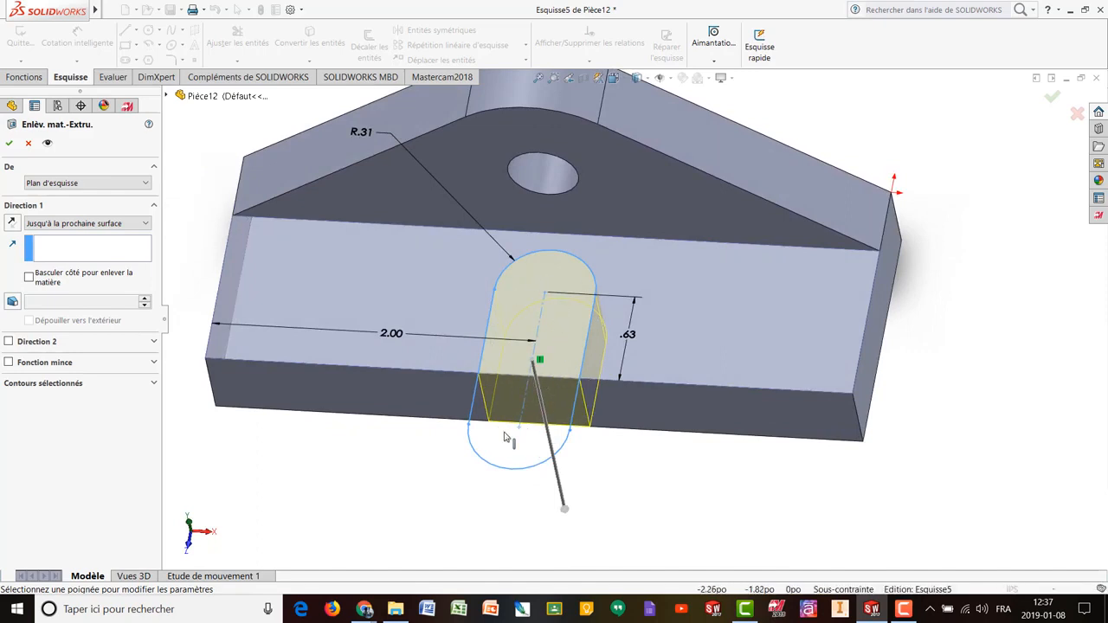
{"action": "left_click", "coordinate": [62, 224]}
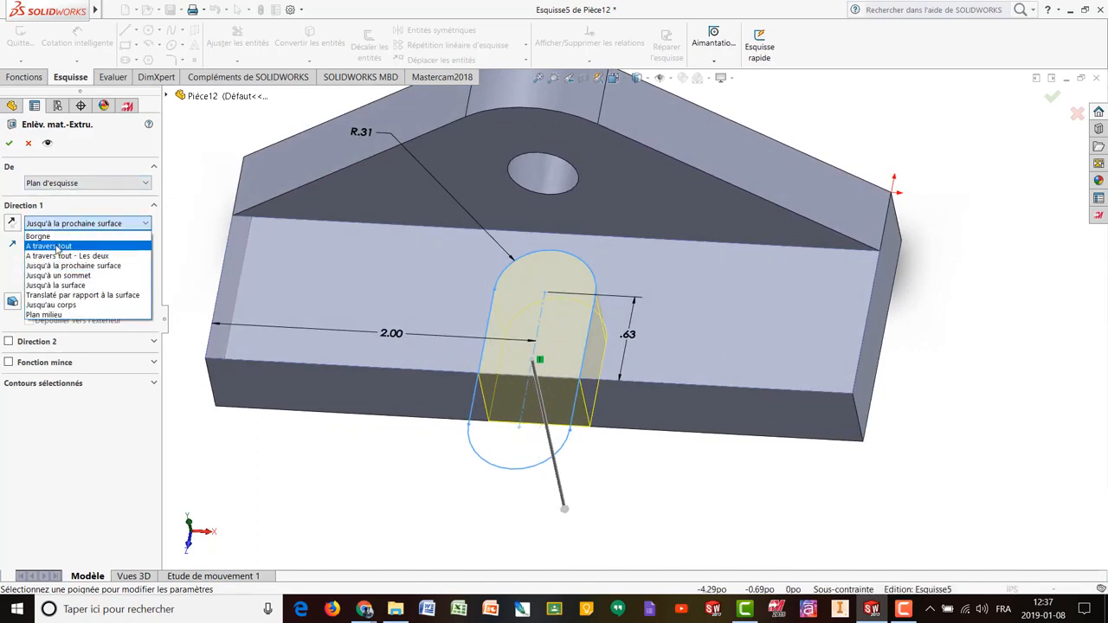
{"action": "left_click", "coordinate": [59, 249]}
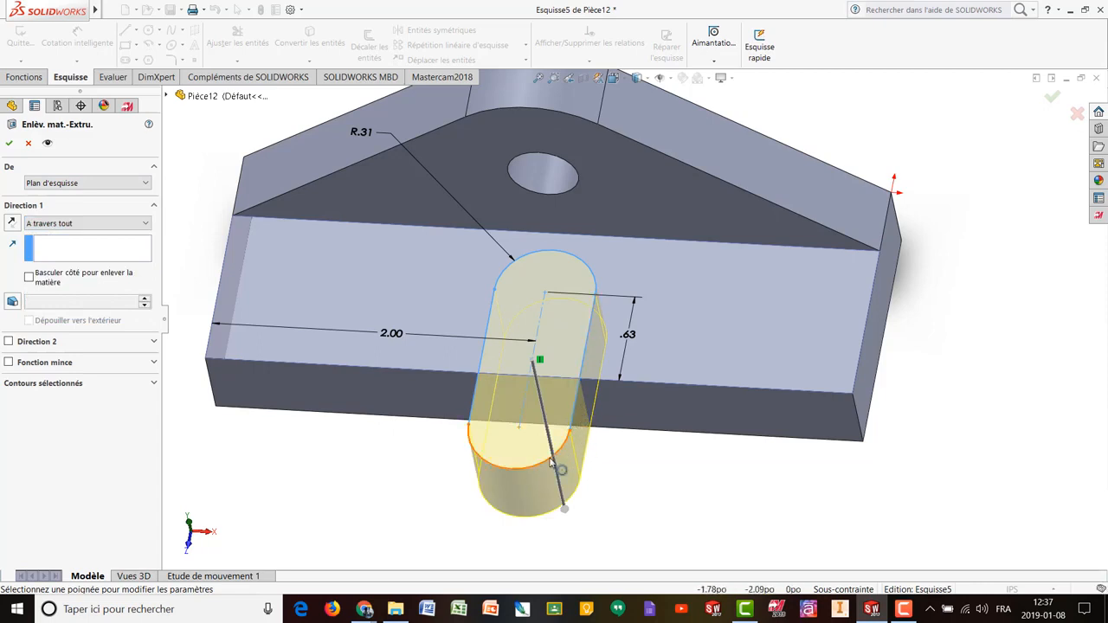
Step: Apply the Through All cut to open the slot through the base, and clear the selection
{"action": "left_click", "coordinate": [9, 145]}
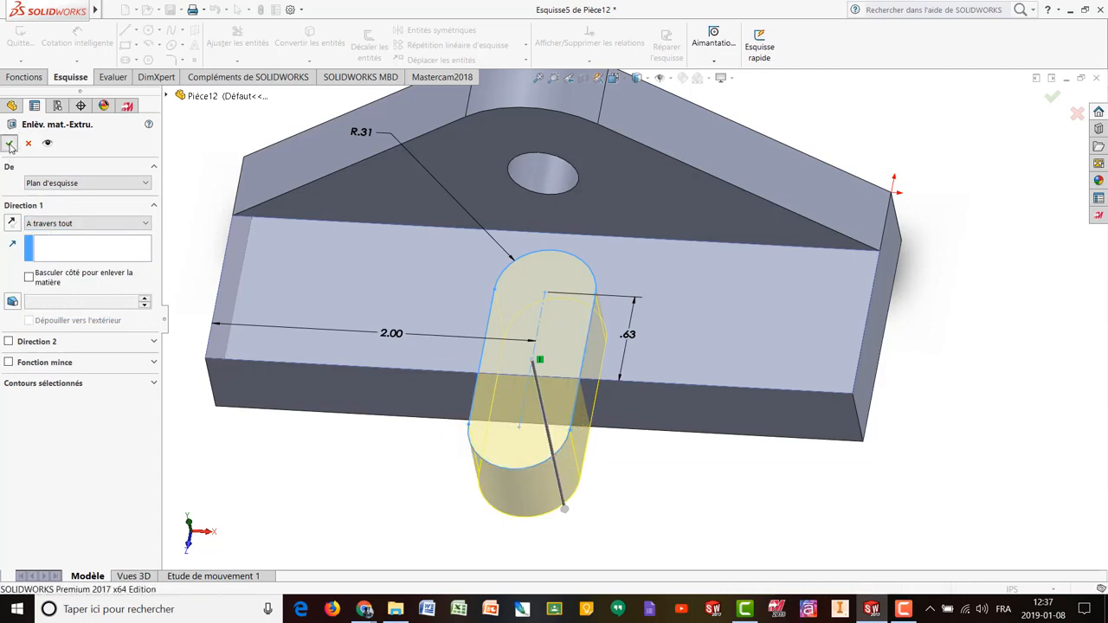
{"action": "left_click", "coordinate": [945, 462]}
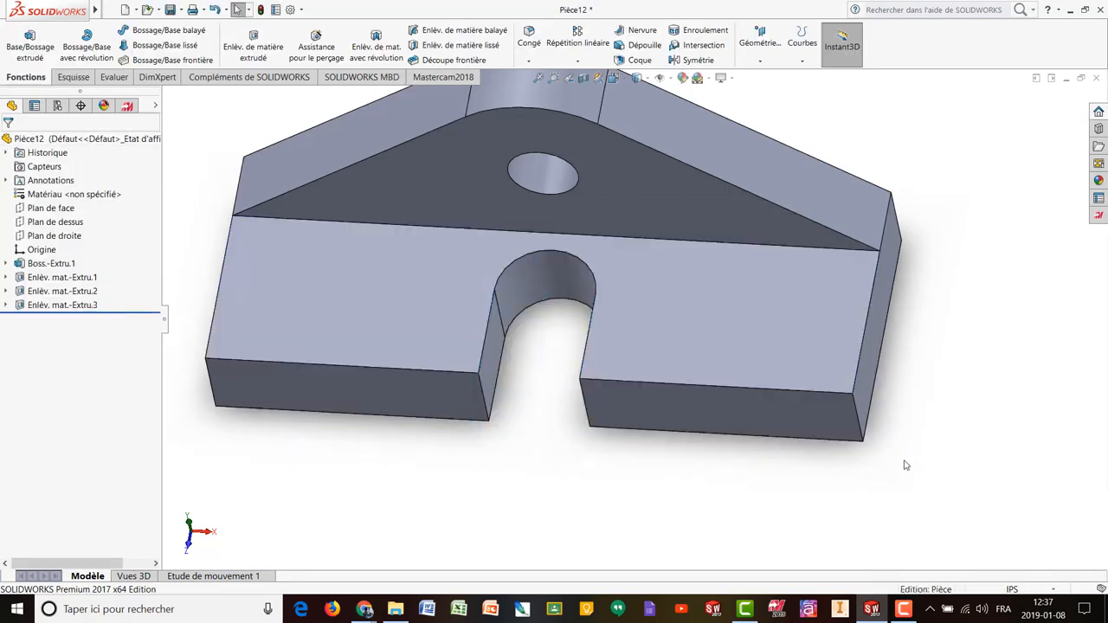
Step: Examine the finished bracket and the geometry belonging to its base extrusion and each of its three extruded cuts
{"action": "middle_click_drag", "start_coordinate": [485, 287], "coordinate": [562, 255]}
{"action": "scroll", "coordinate": [514, 306], "scroll_direction": "up", "scroll_amount": 2}
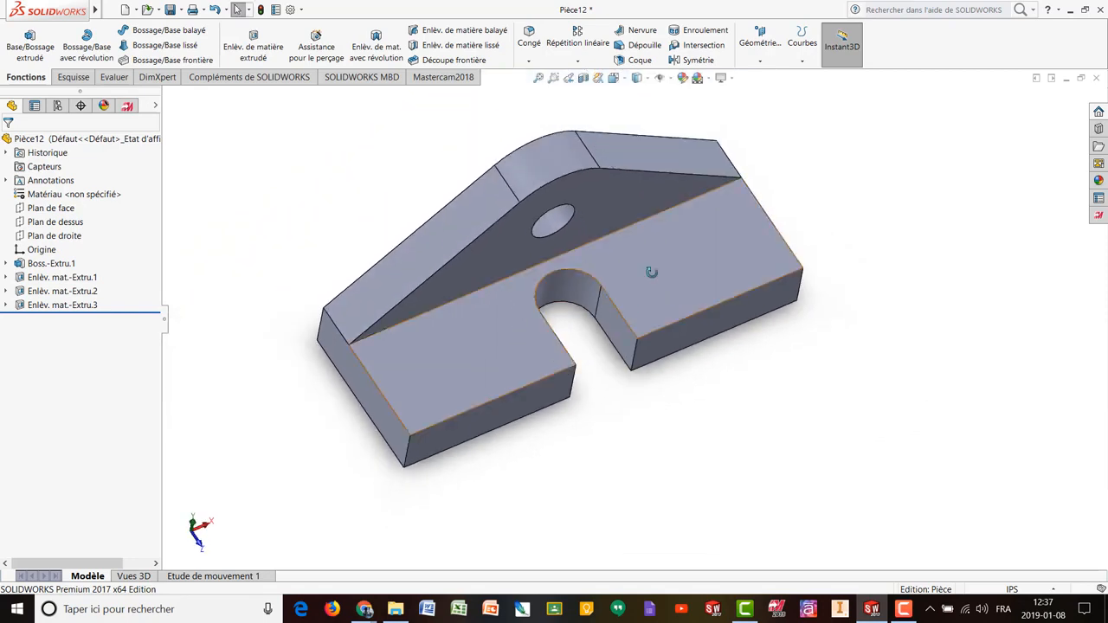
{"action": "middle_click_drag", "start_coordinate": [647, 272], "coordinate": [601, 255]}
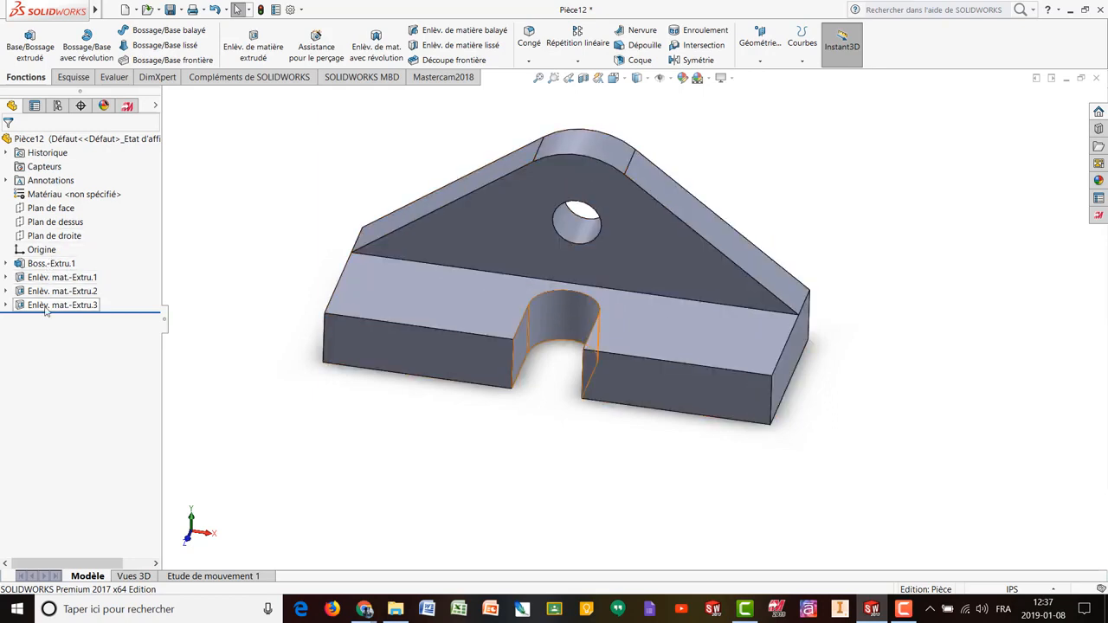
{"action": "left_click", "coordinate": [48, 263]}
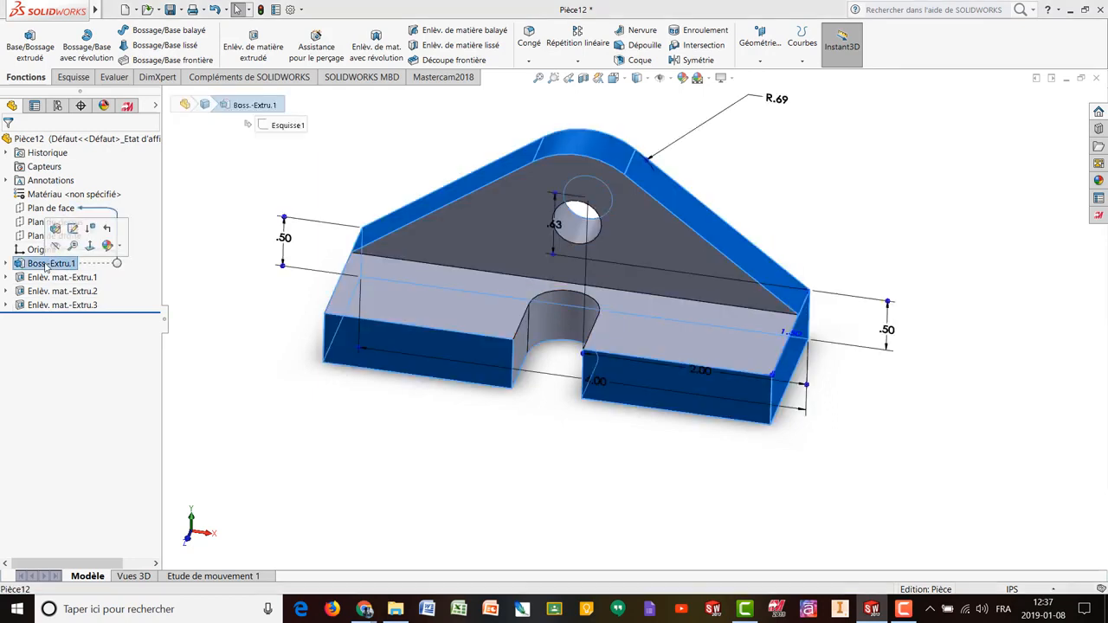
{"action": "left_click", "coordinate": [44, 277]}
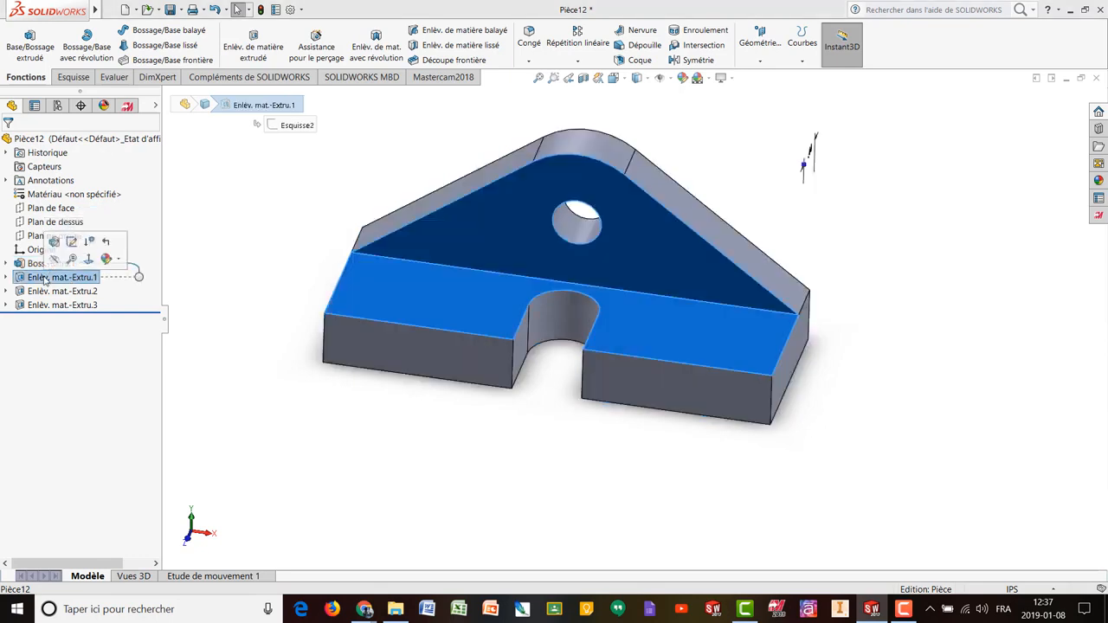
{"action": "left_click", "coordinate": [47, 291]}
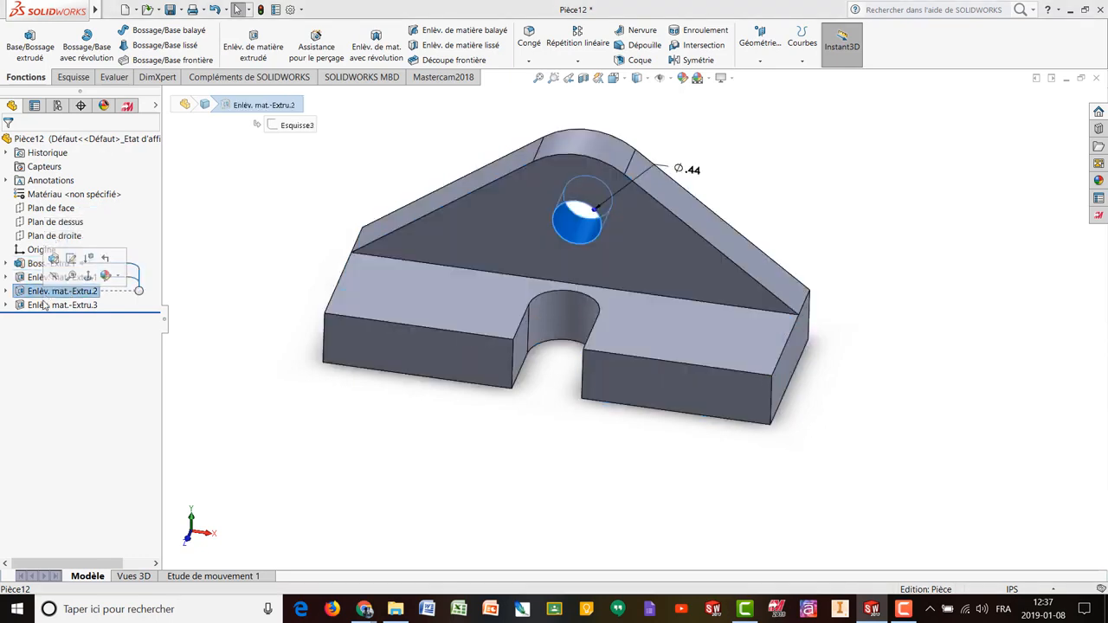
{"action": "left_click", "coordinate": [45, 306]}
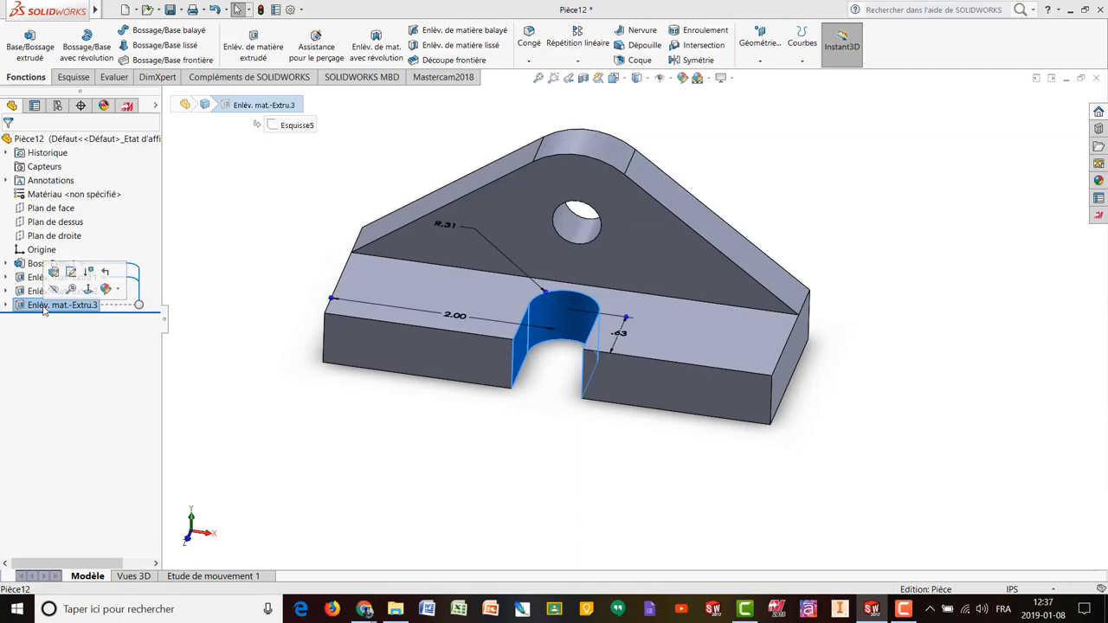
{"action": "left_click", "coordinate": [197, 329]}
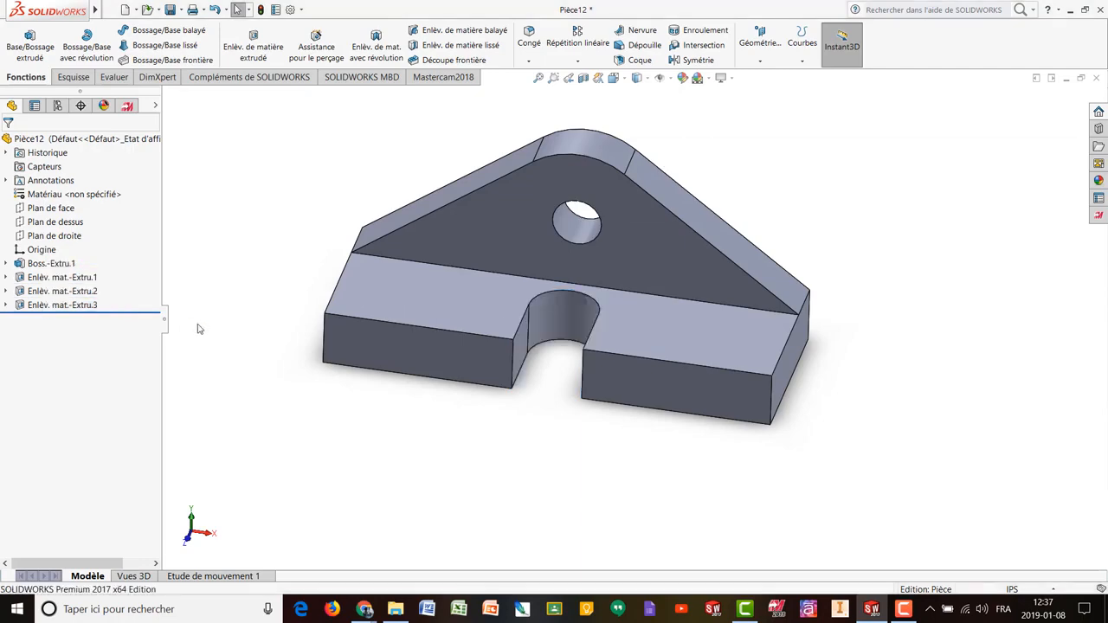